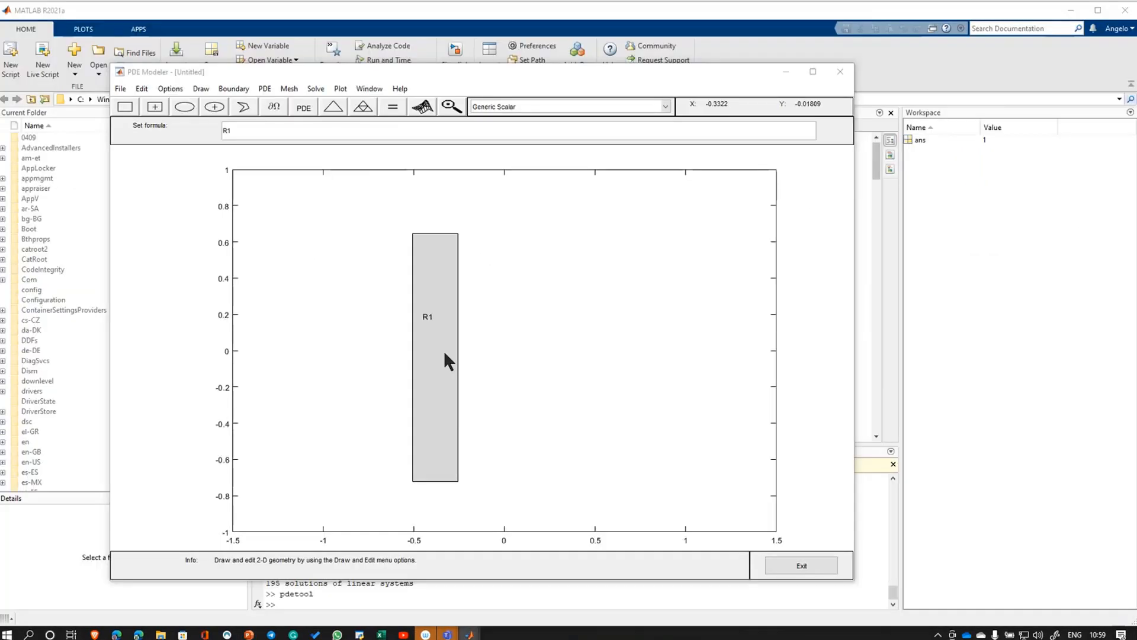
Define rectangle R1 with left 0, bottom 0, width 0.25 and height 5.
double_click(448, 360)
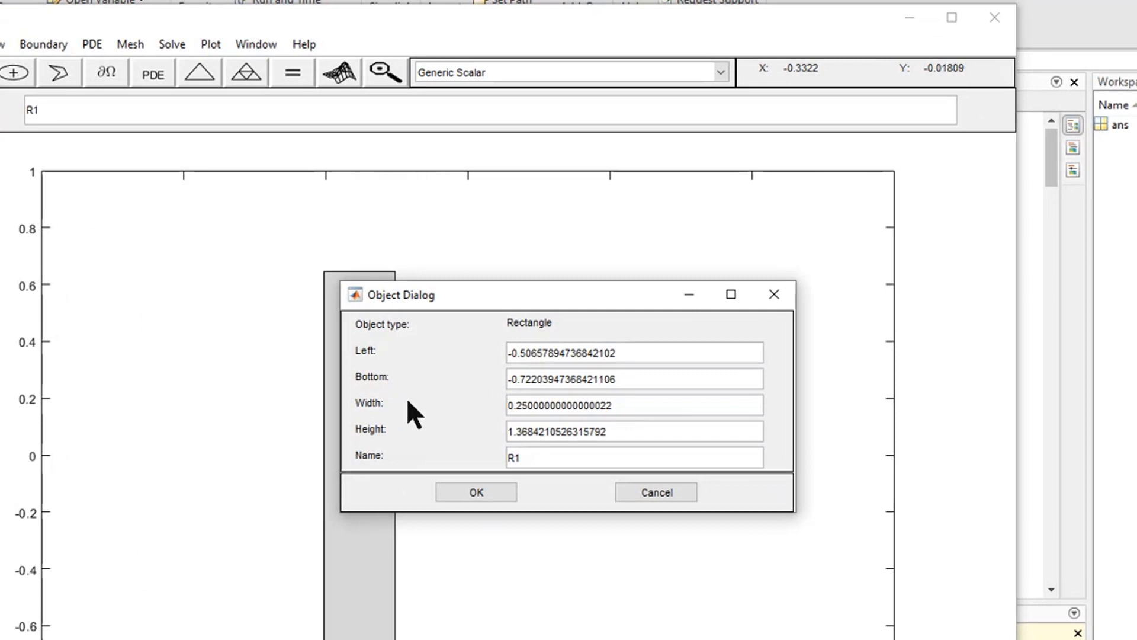
drag(637, 381, 465, 371)
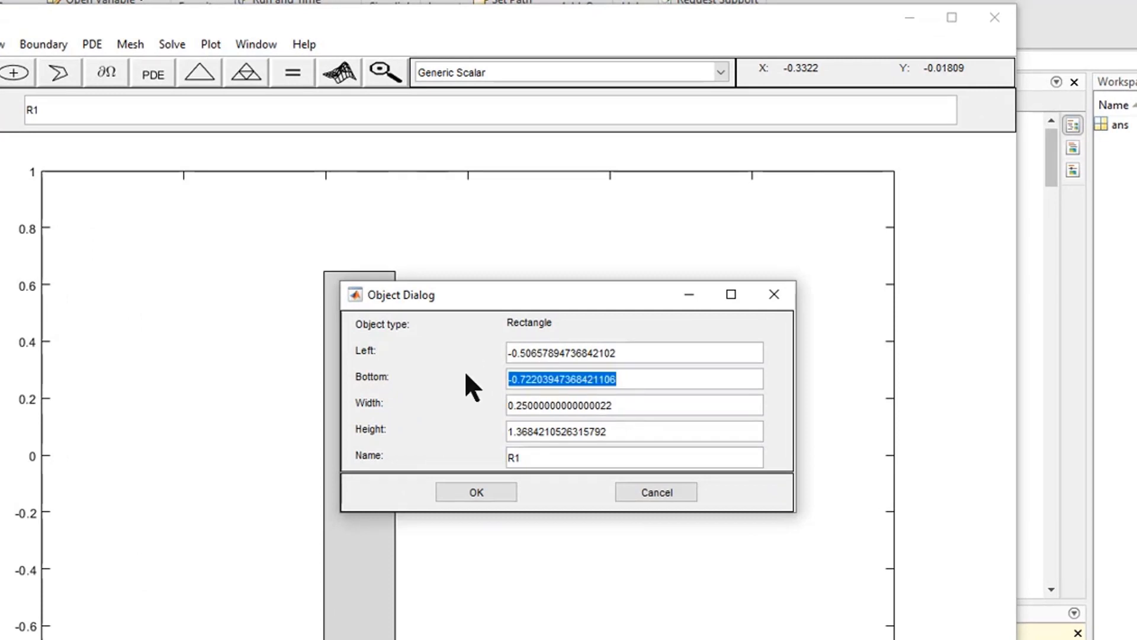
drag(634, 353, 417, 323)
text(0)
key(Tab)
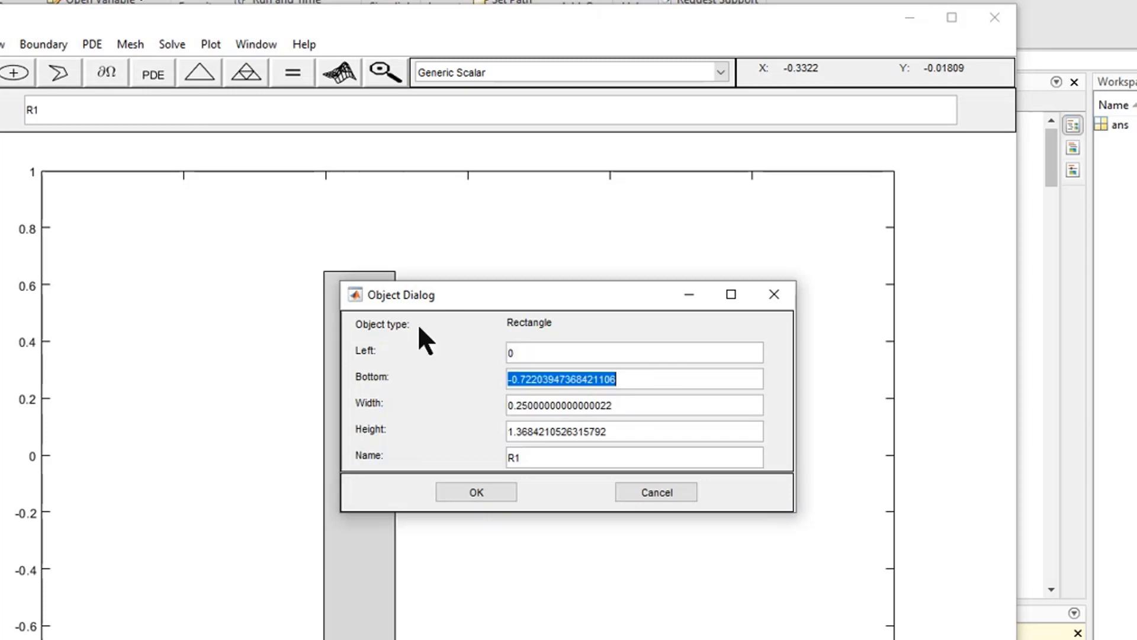
text(0)
key(Tab)
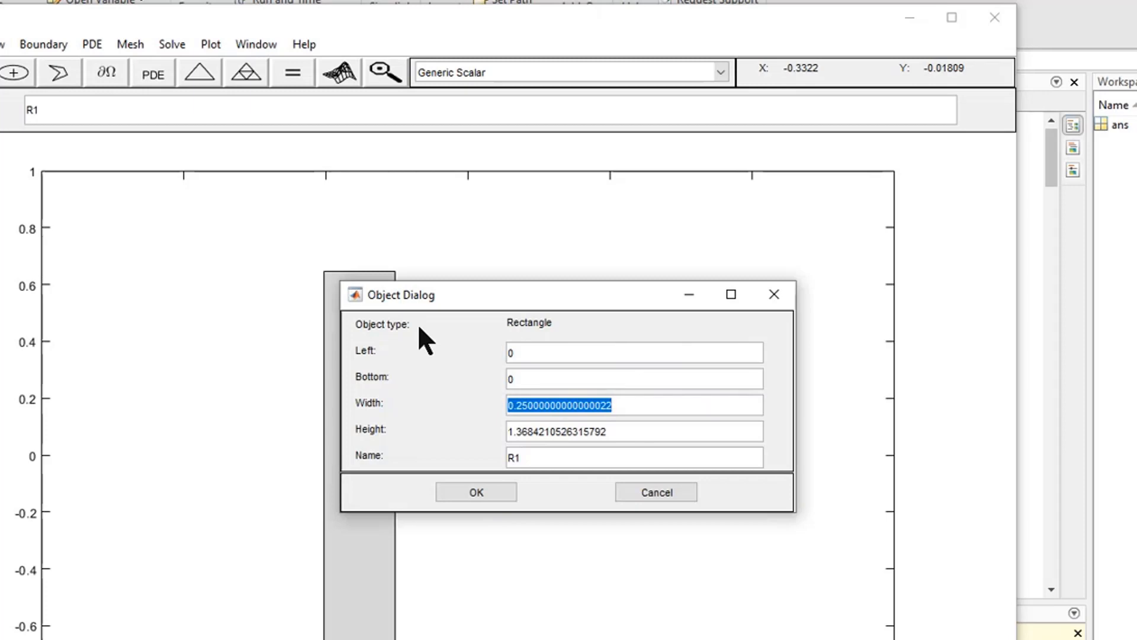
text(0.25)
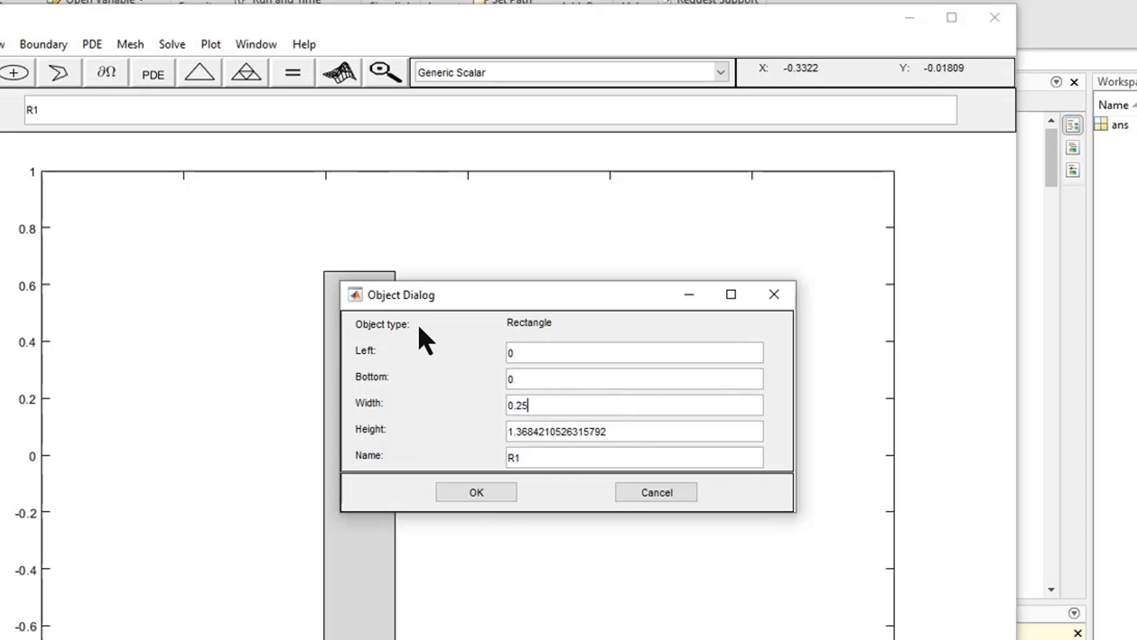
key(Tab)
text(5)
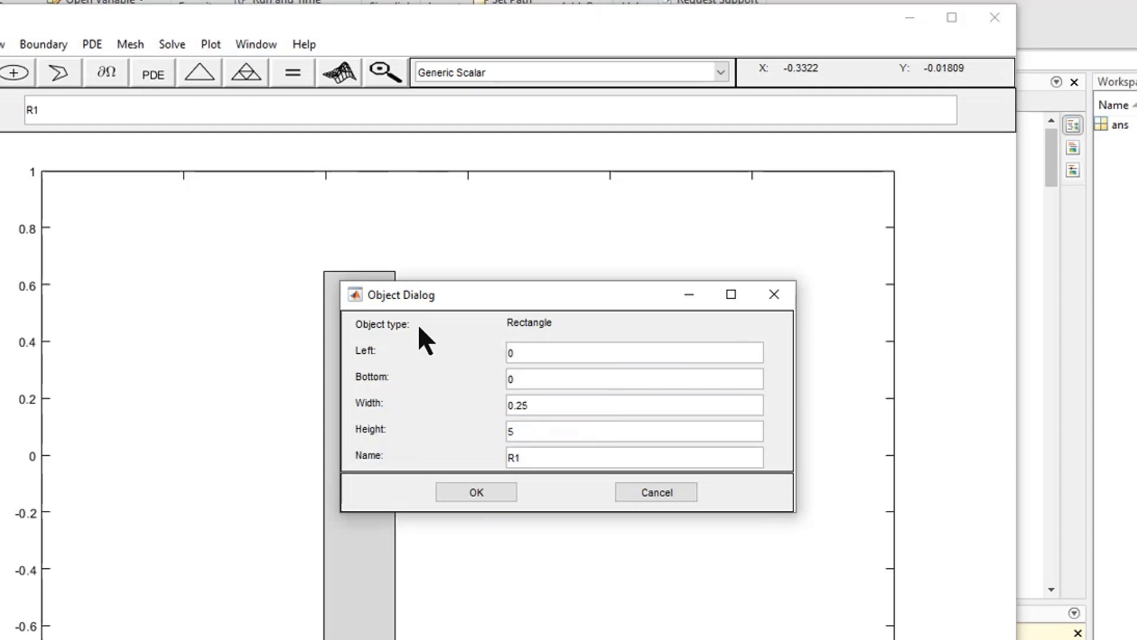
click(500, 489)
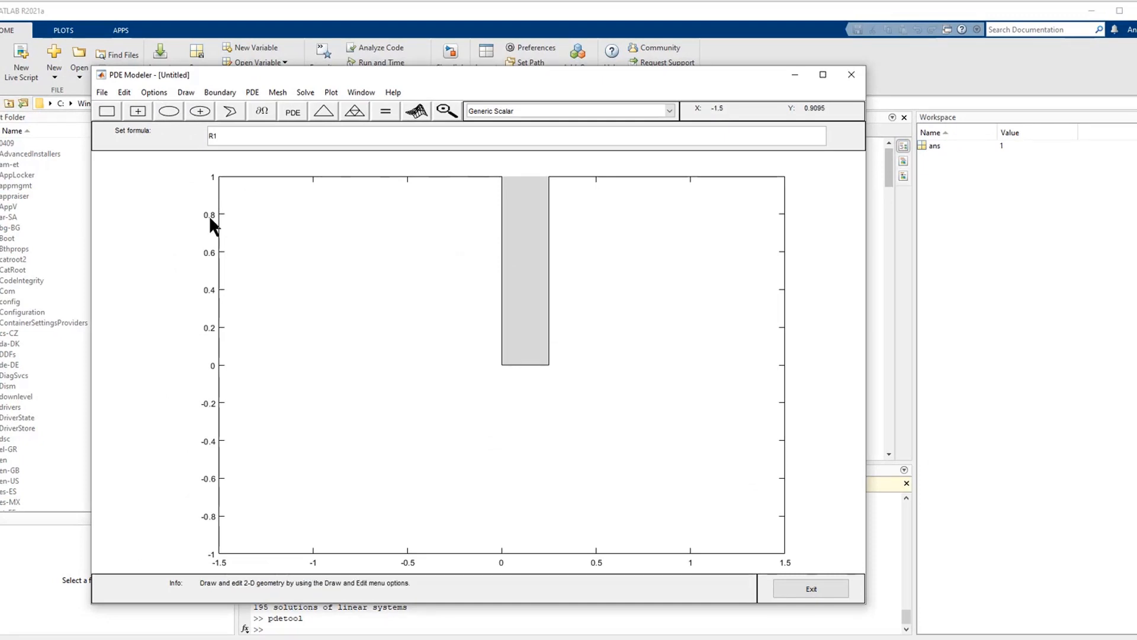
Set both the X-axis and Y-axis limits to automatic ranges and apply them.
click(161, 94)
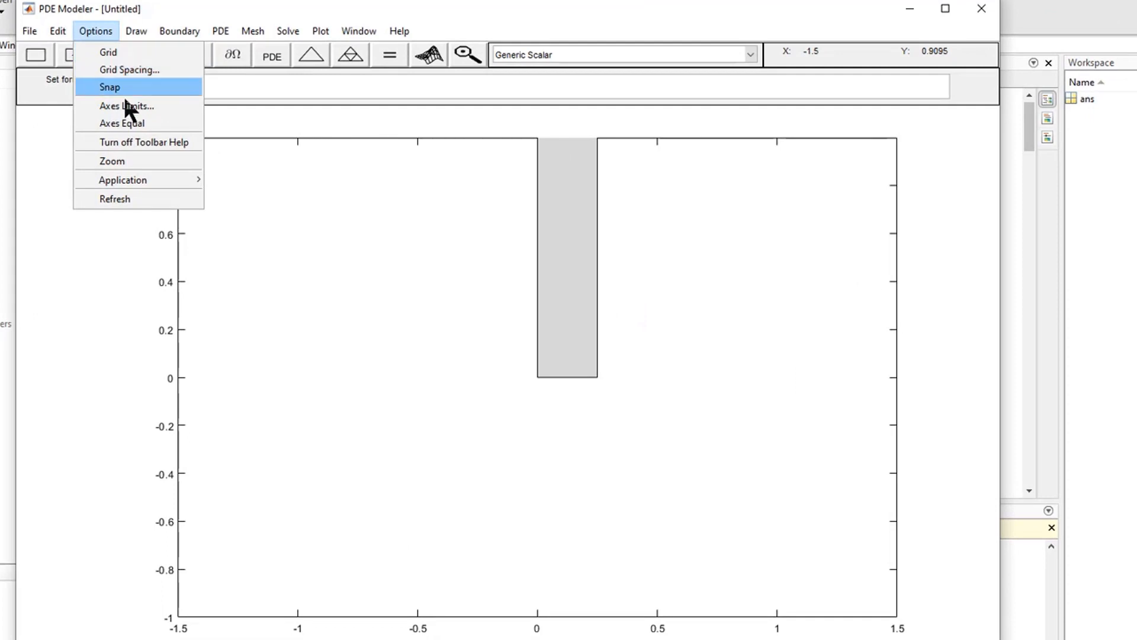
click(135, 110)
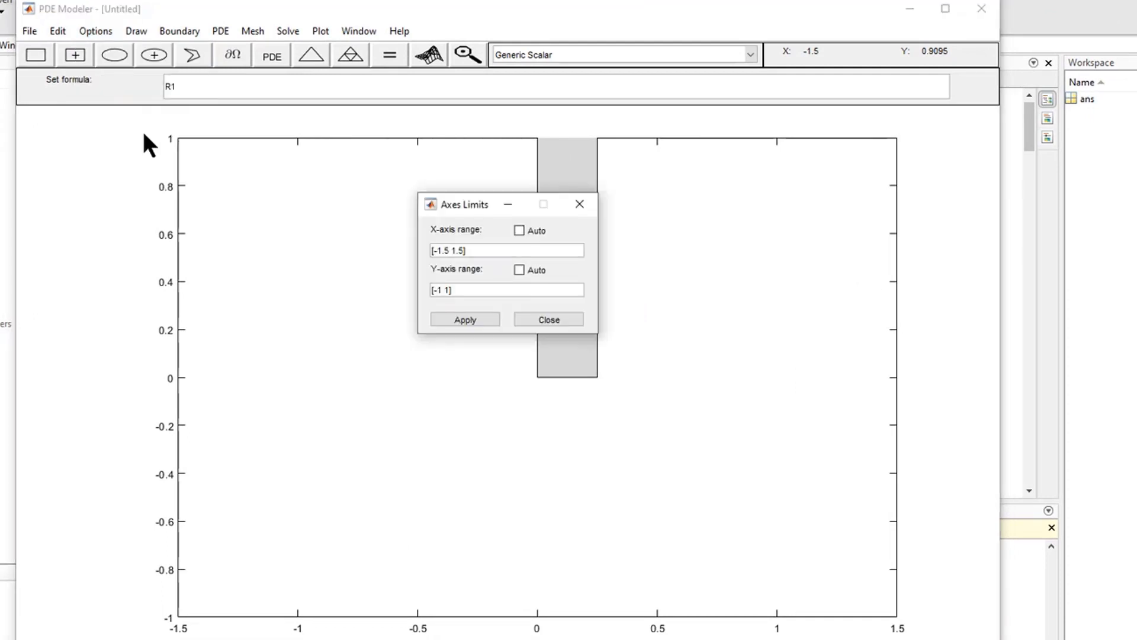
click(519, 230)
click(519, 269)
click(471, 314)
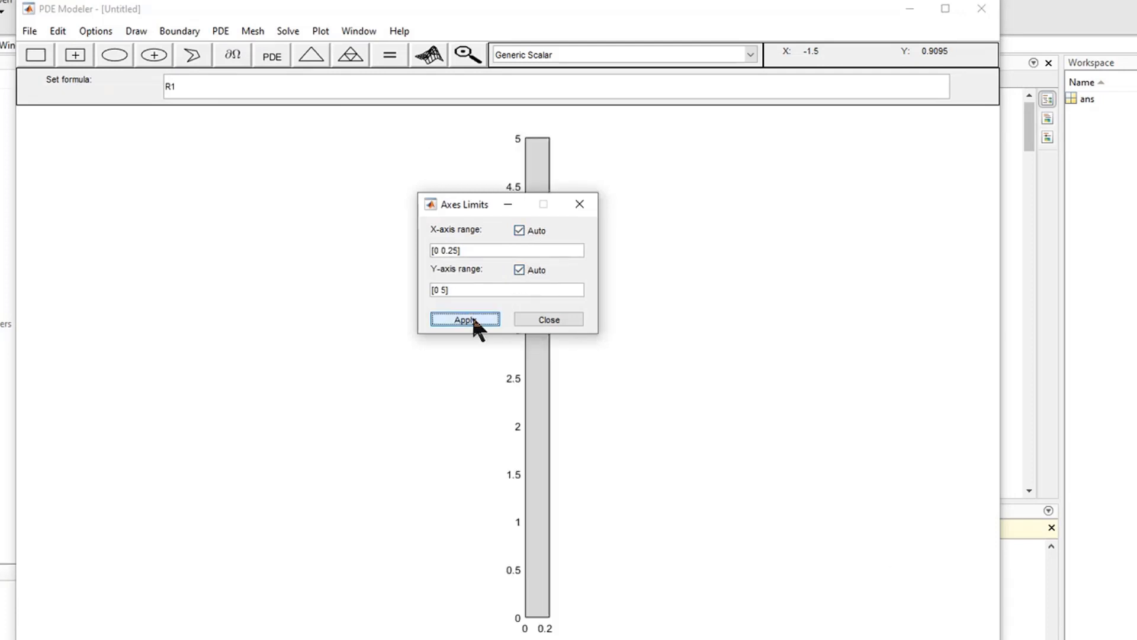
click(572, 323)
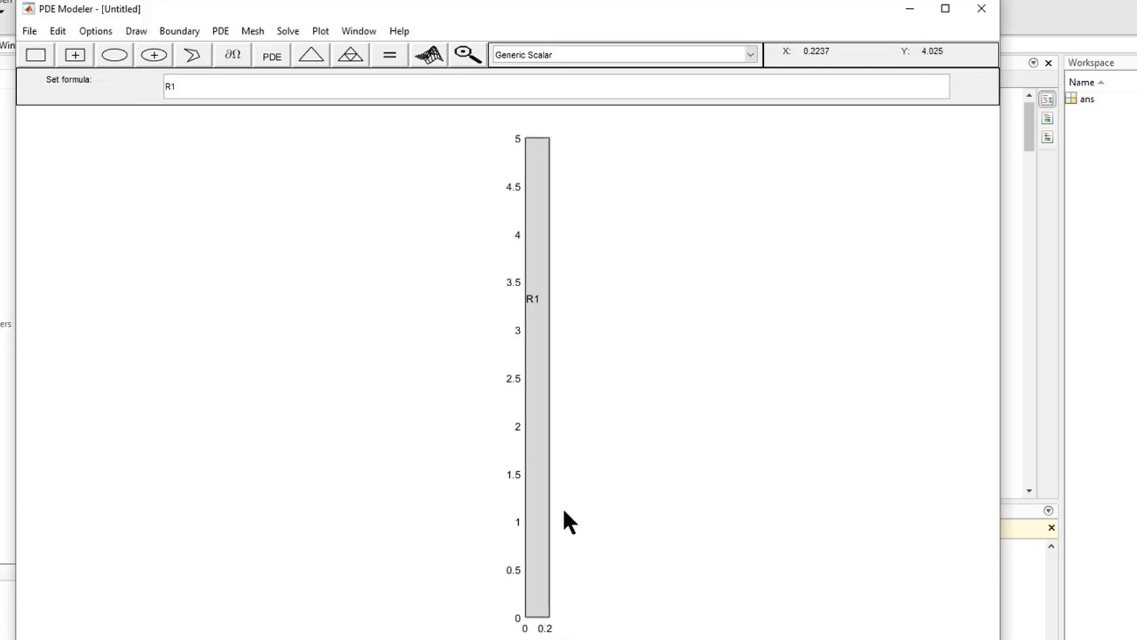
Change the width of rectangle R1 to 0.2.
double_click(542, 493)
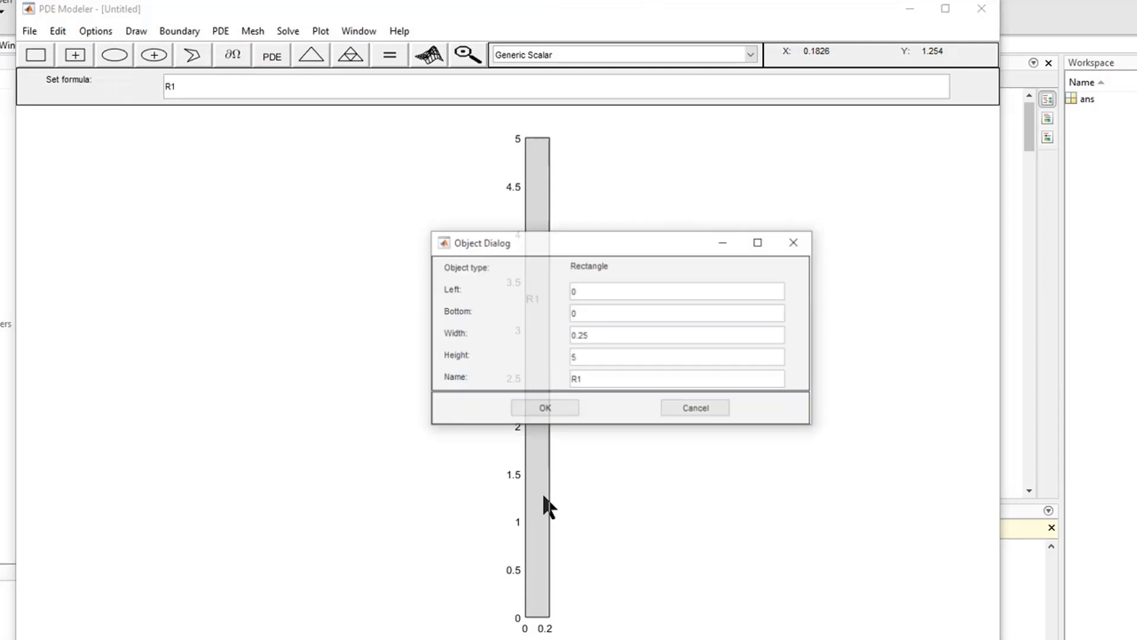
click(610, 339)
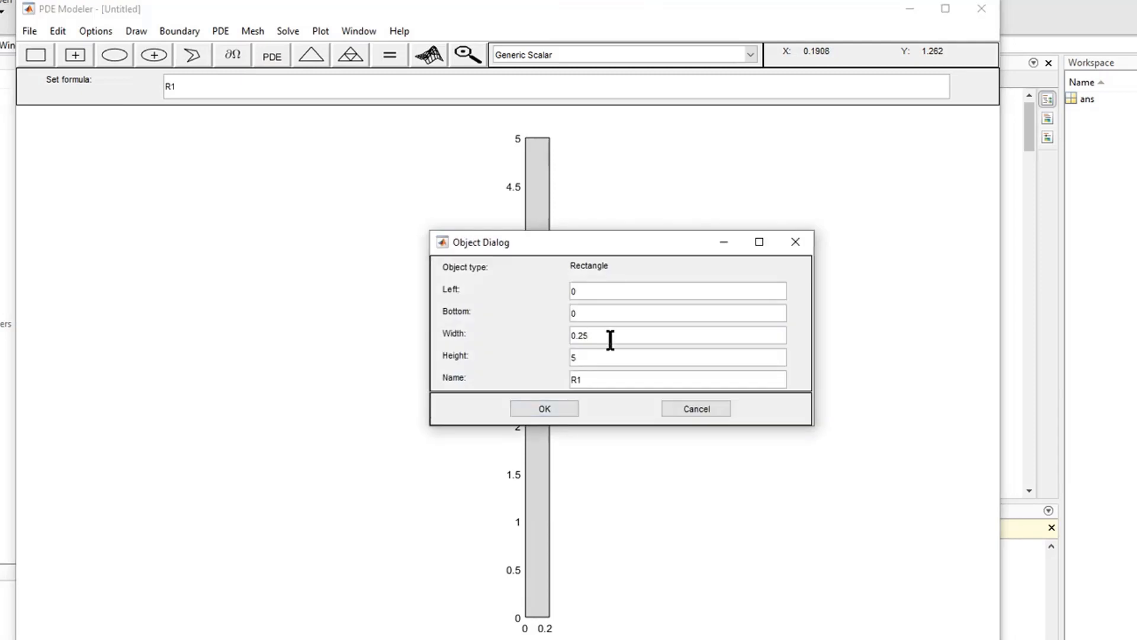
key(BackSpace)
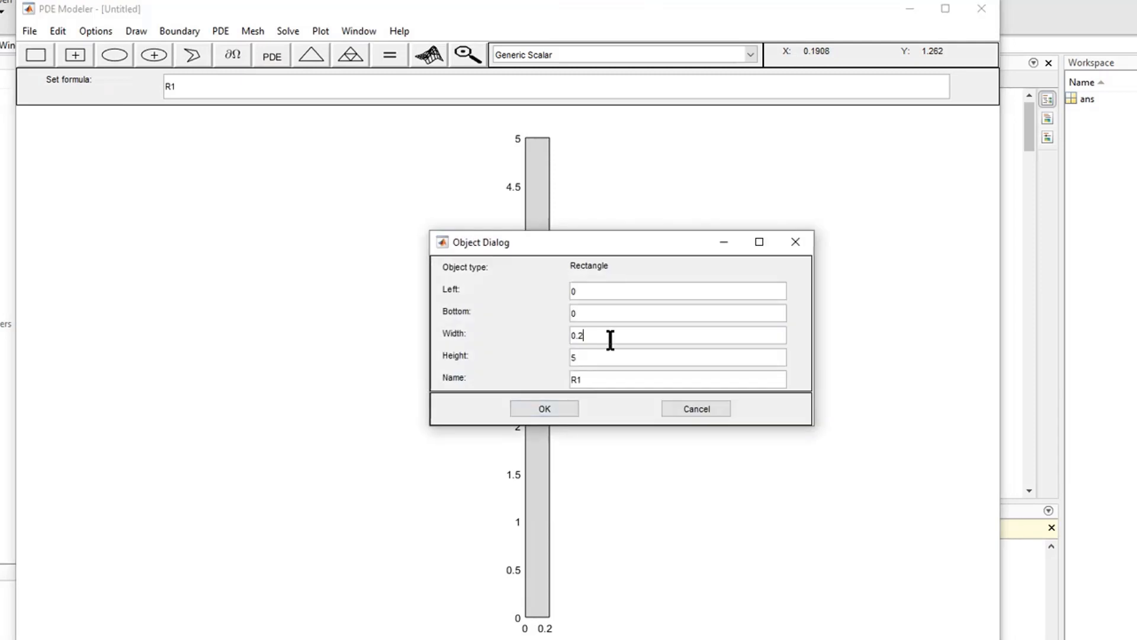
click(559, 409)
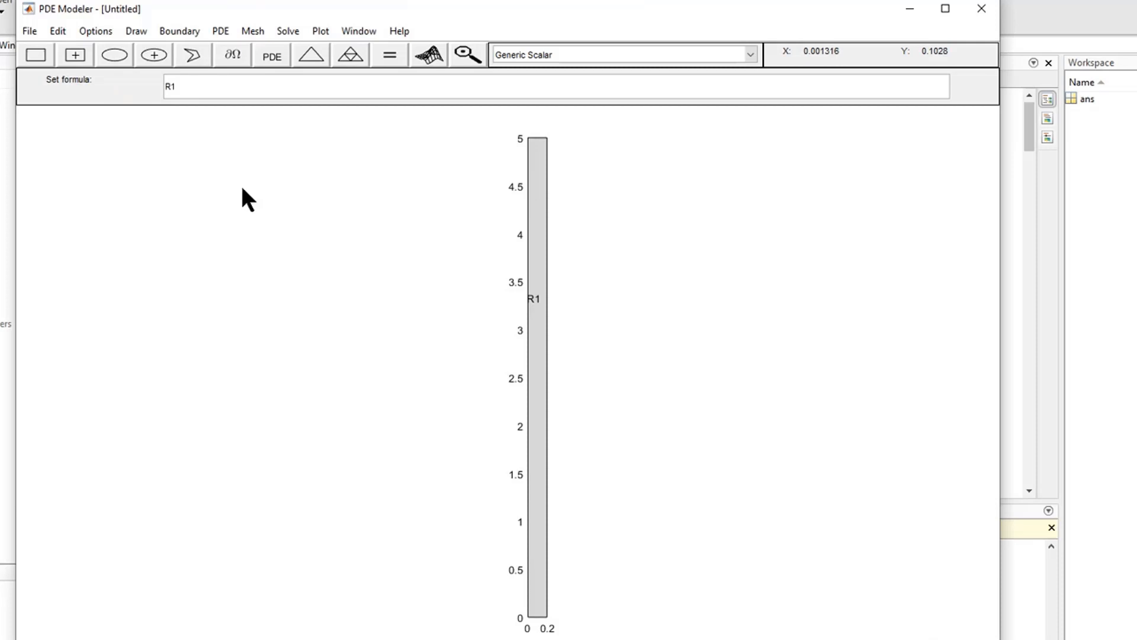
Enter boundary mode and give the rectangle's bottom edge a Dirichlet condition with a value of 20.
click(237, 57)
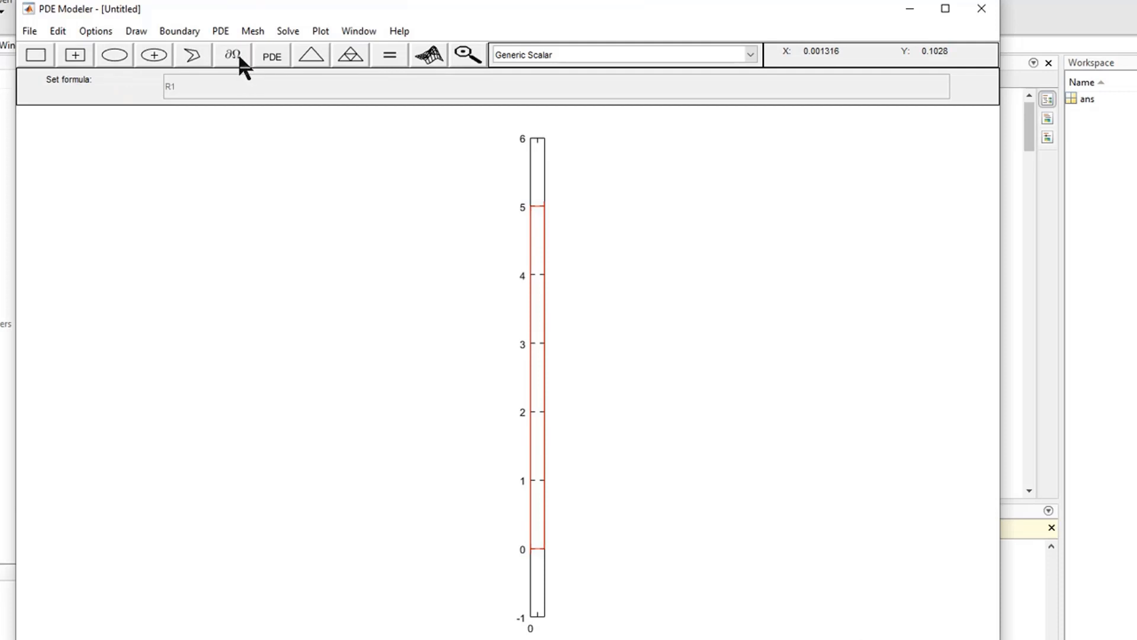
double_click(538, 550)
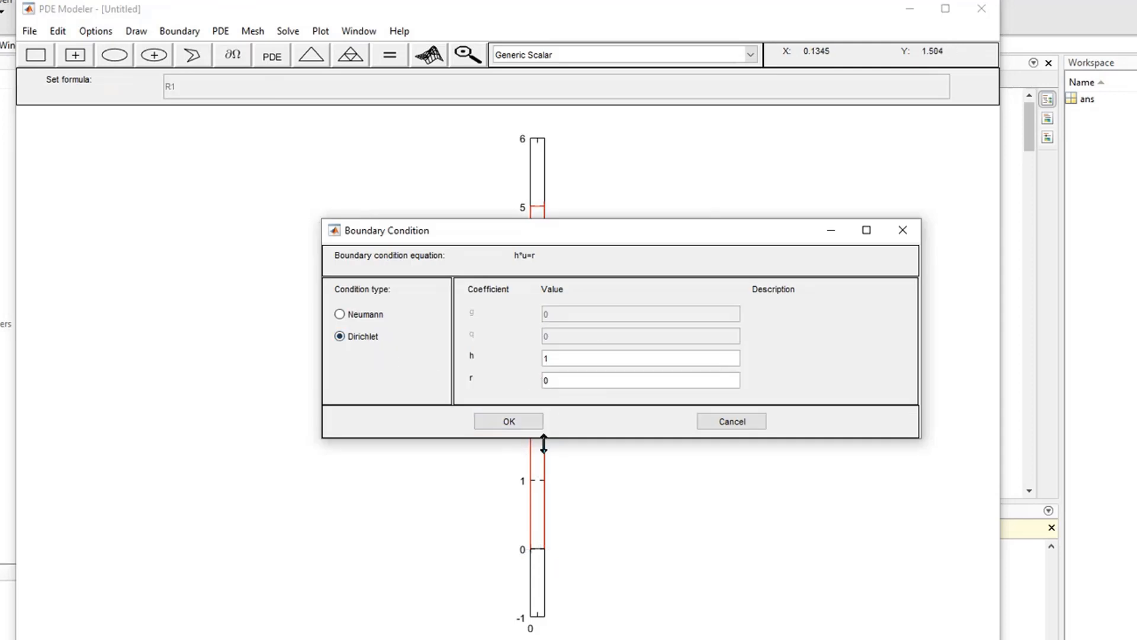
drag(557, 360, 523, 355)
text(20)
click(529, 424)
Assign a Neumann boundary condition to the rectangle's top edge.
double_click(537, 207)
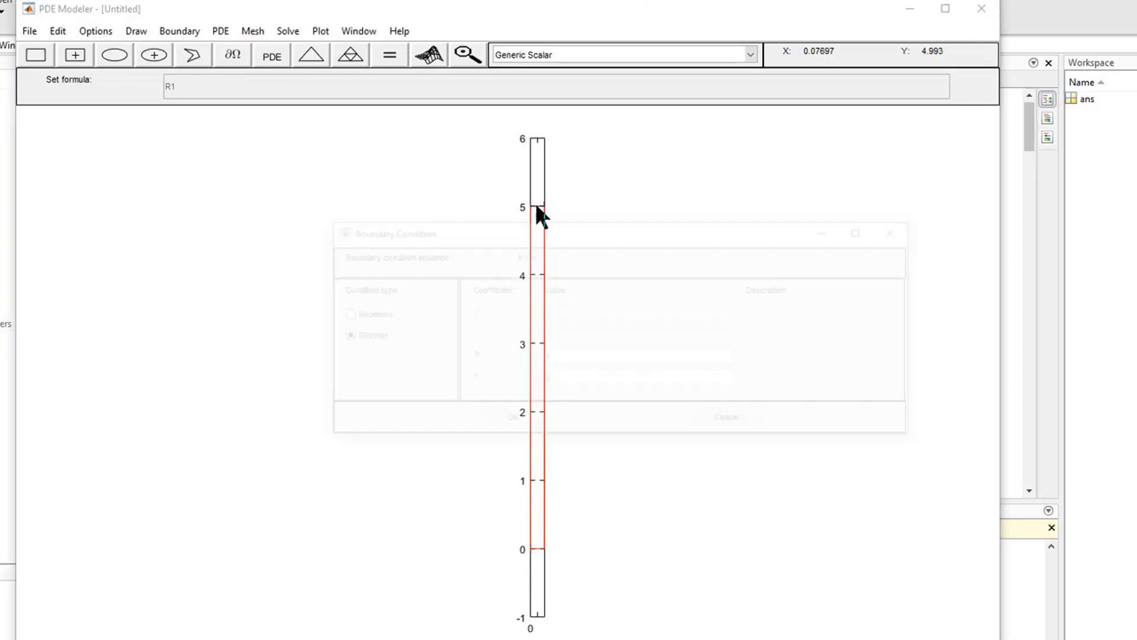
click(366, 315)
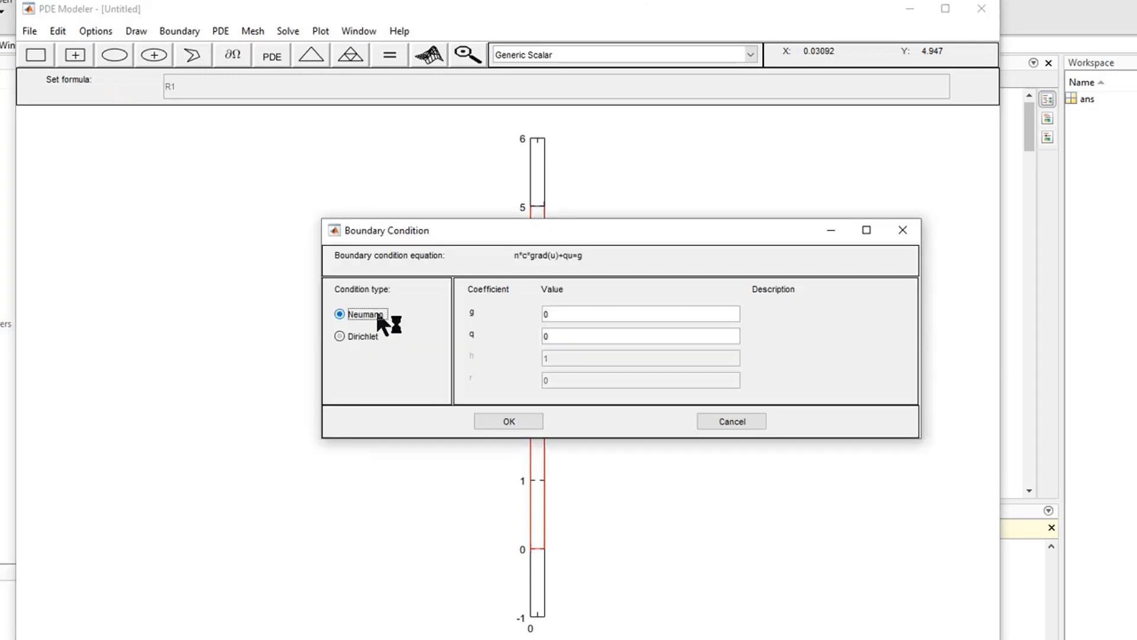
click(533, 421)
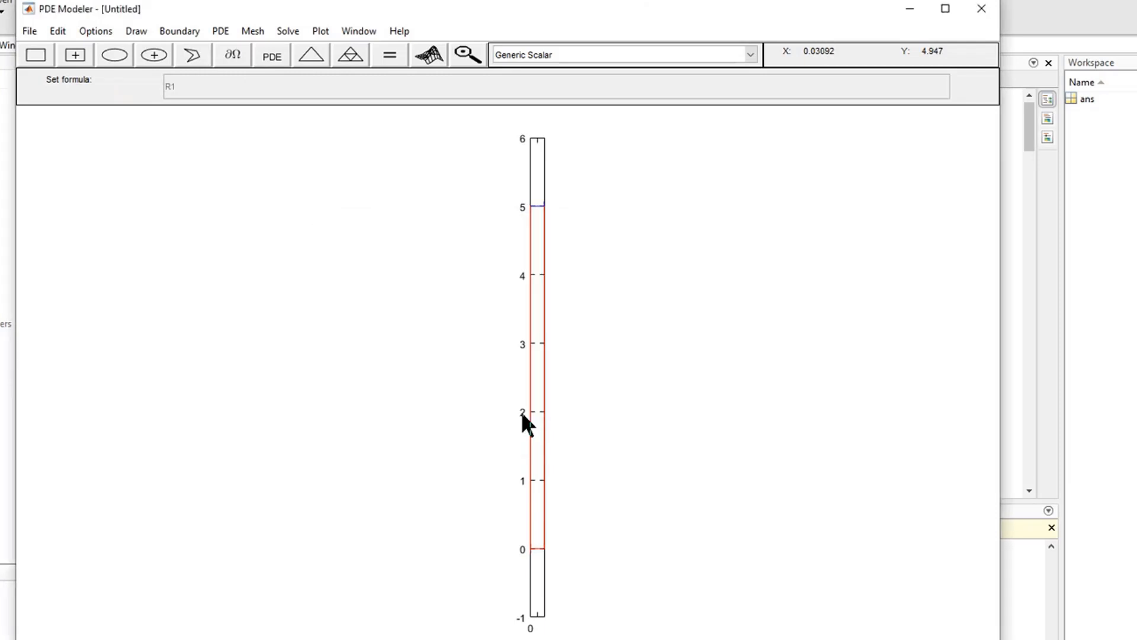
double_click(531, 314)
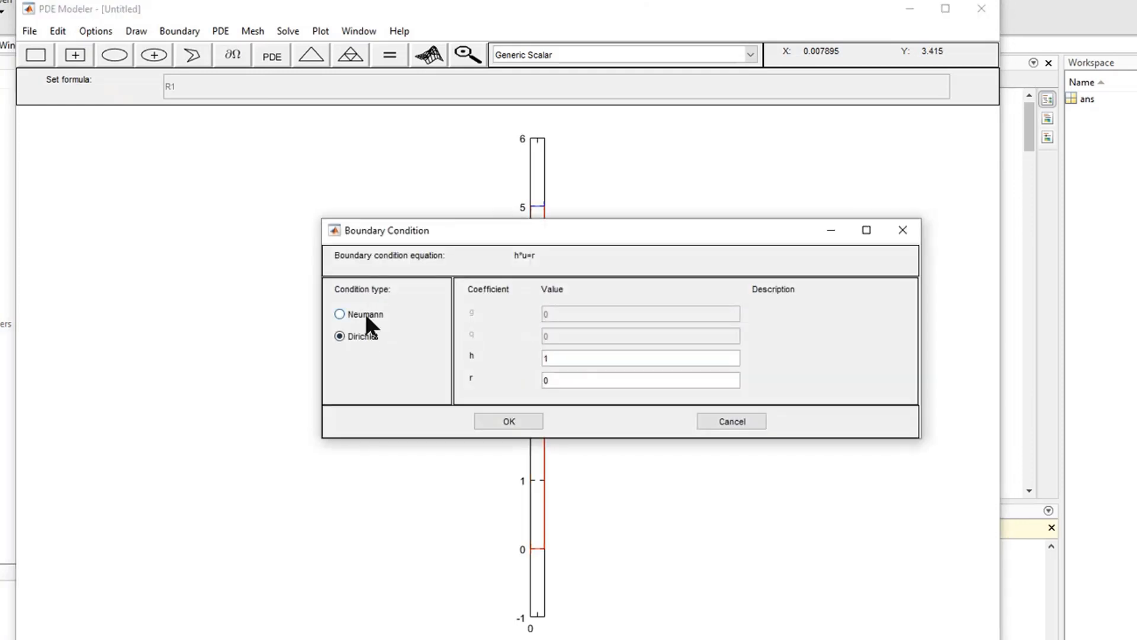
click(365, 313)
click(732, 422)
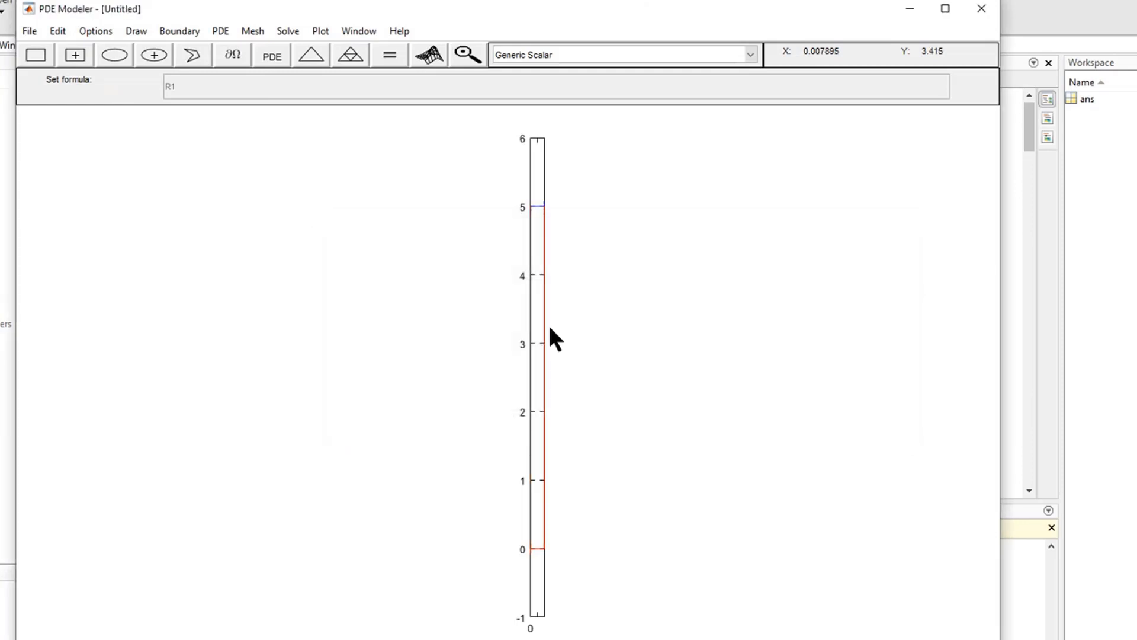
Assign a Neumann boundary condition to the rectangle's right edge.
double_click(545, 320)
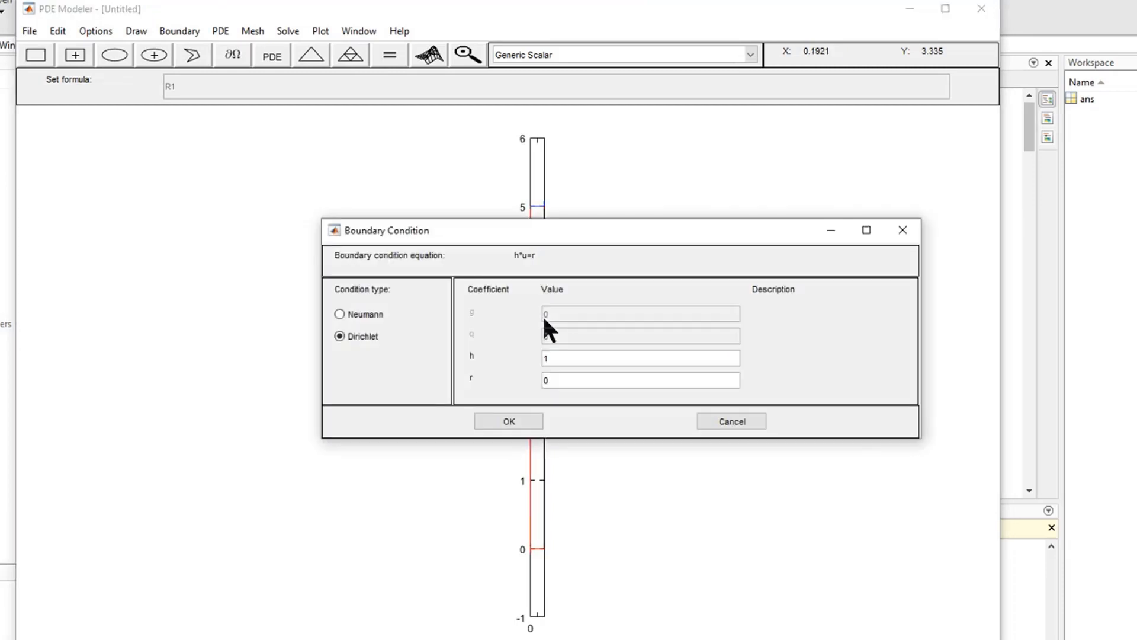
click(365, 314)
click(509, 420)
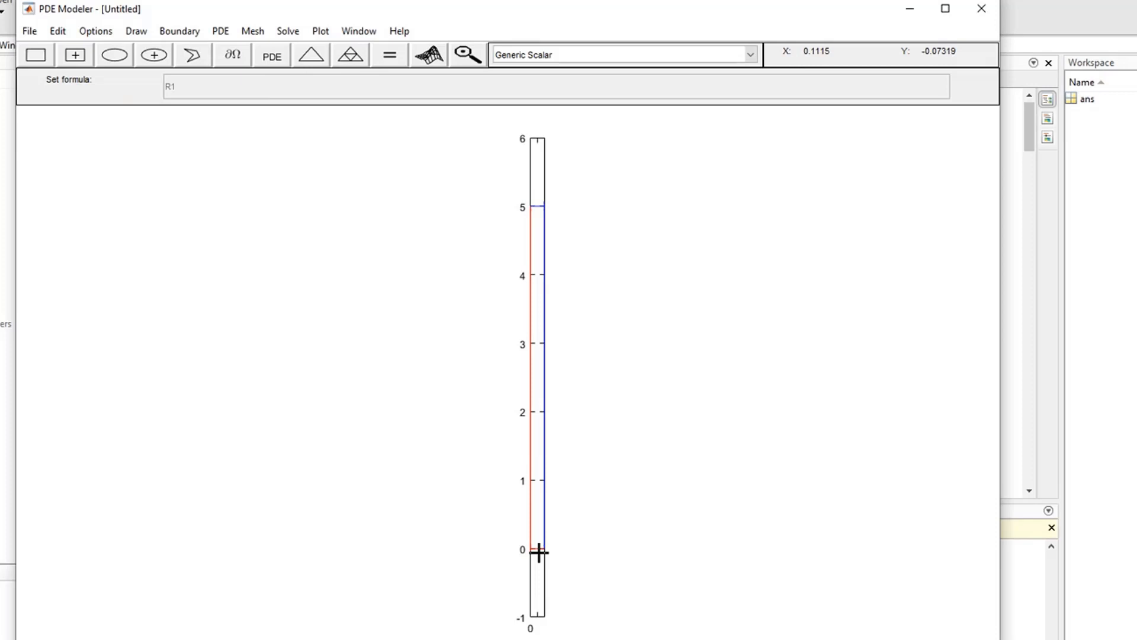
Return to draw mode and set the width of rectangle R1 to 1.
click(142, 36)
click(149, 49)
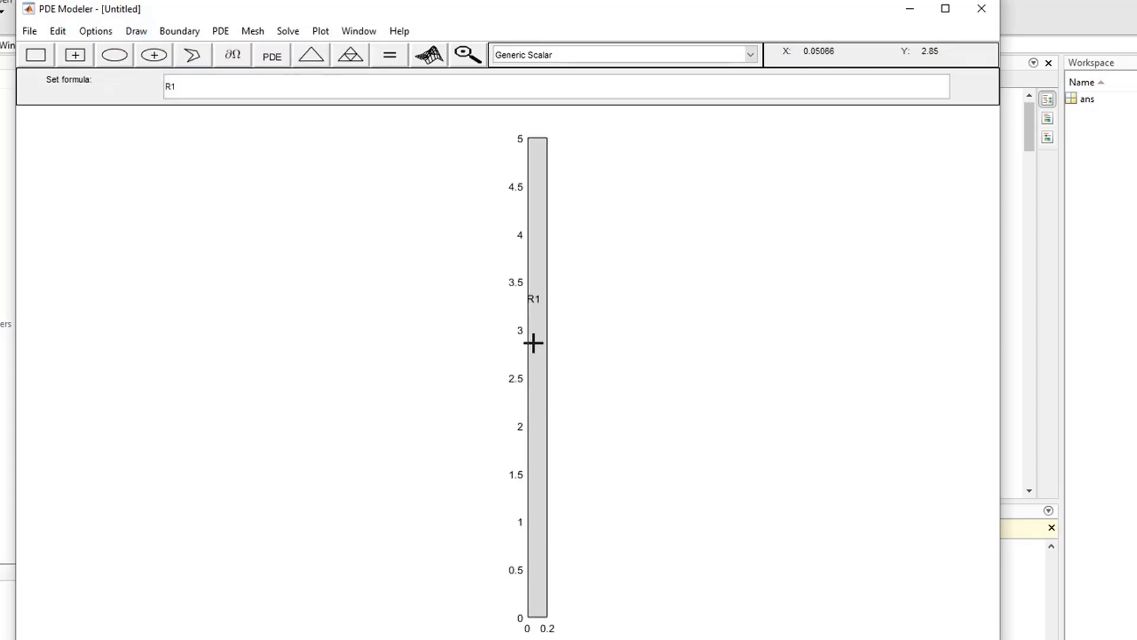
double_click(533, 343)
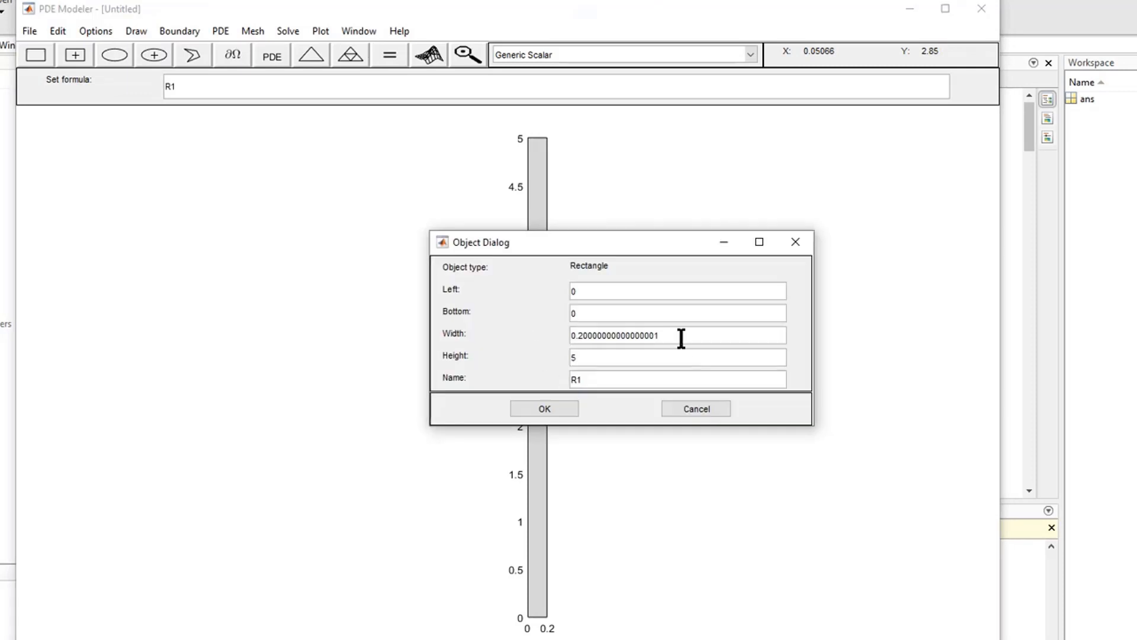
drag(661, 336, 527, 338)
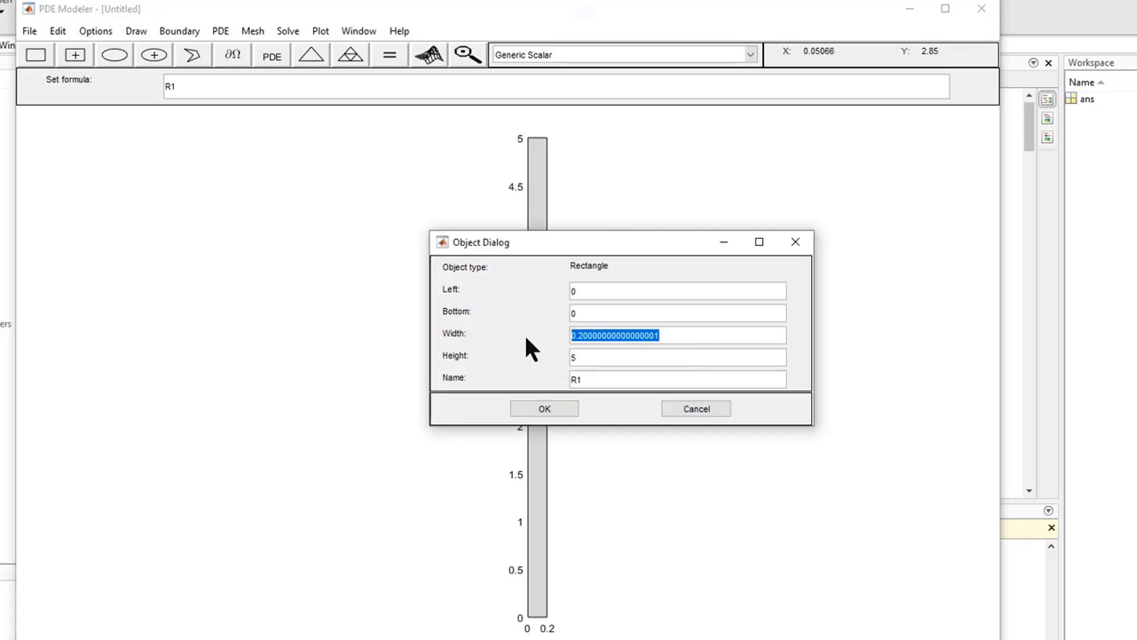
text(1)
click(556, 409)
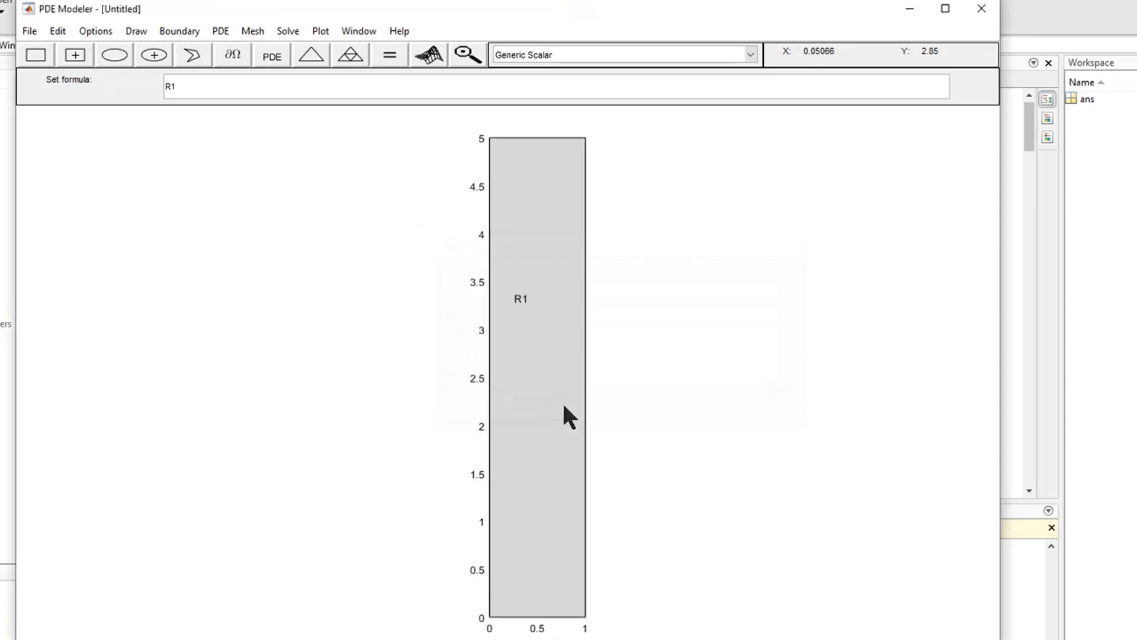
Enter boundary mode and give the widened rectangle's bottom edge a Dirichlet condition with r set to 20.
click(233, 55)
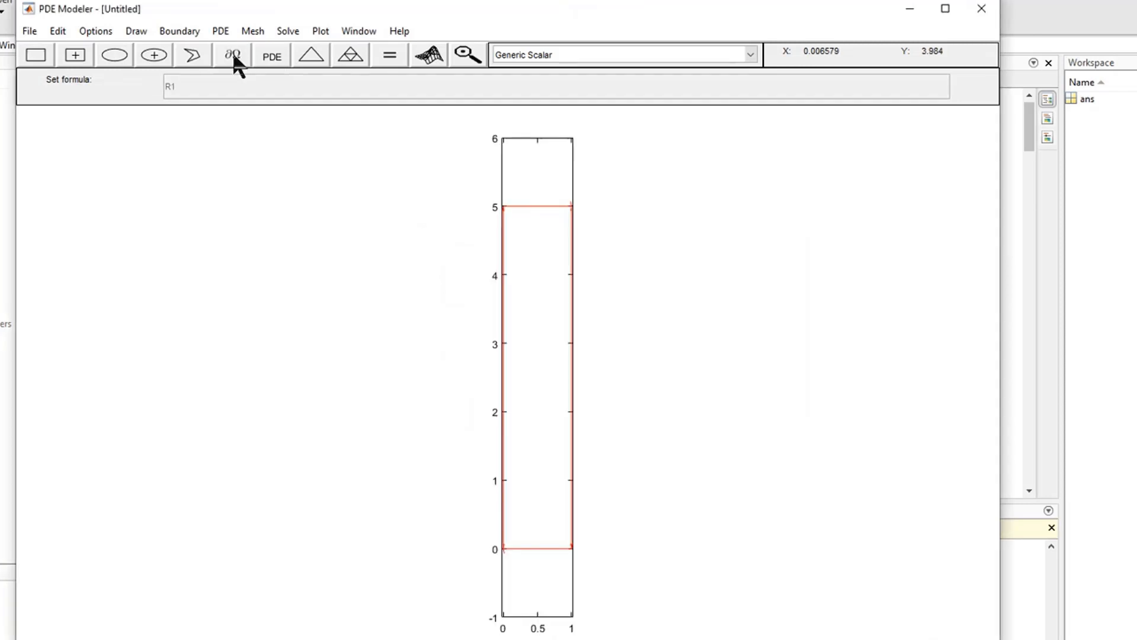
double_click(549, 547)
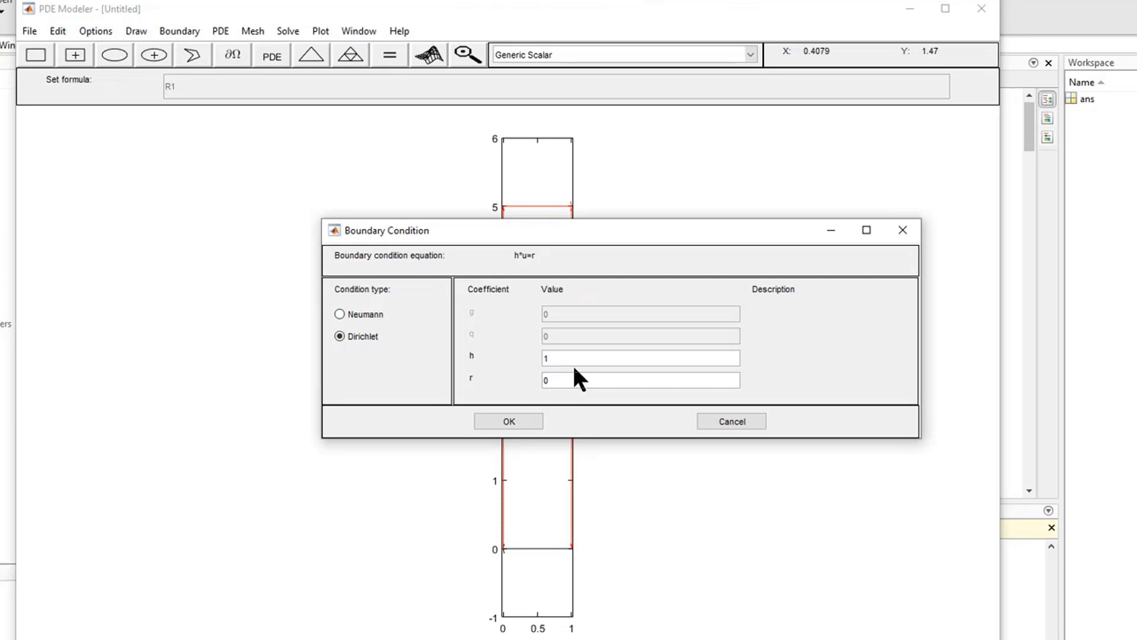
drag(571, 381, 488, 367)
text(20)
click(538, 419)
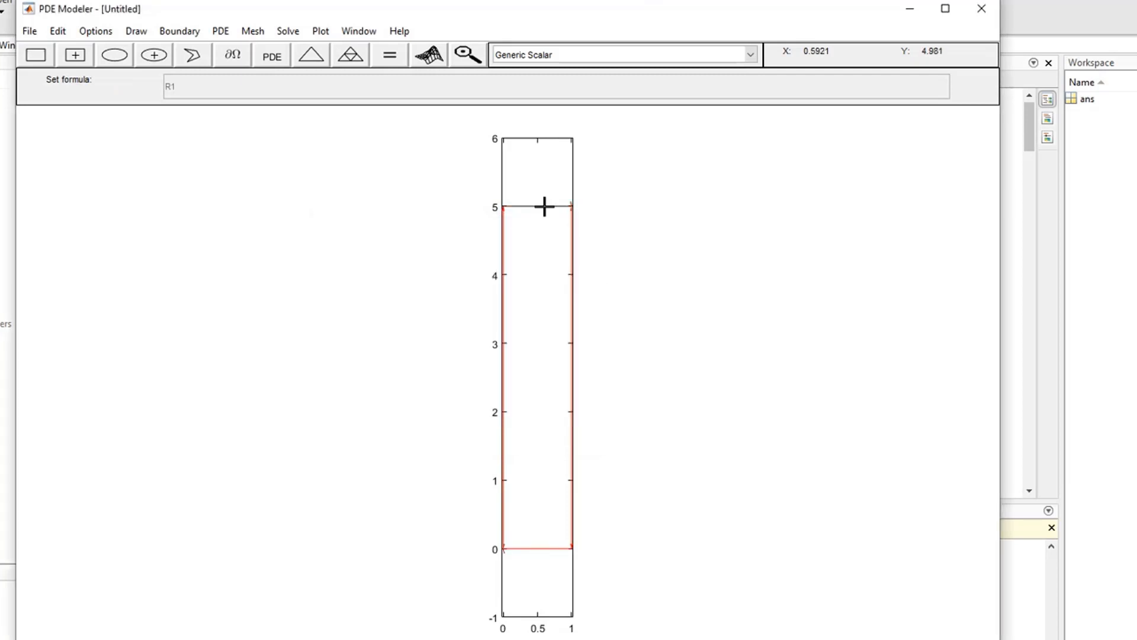
Assign Neumann boundary conditions to the top and right edges of the widened rectangle.
double_click(544, 206)
click(384, 311)
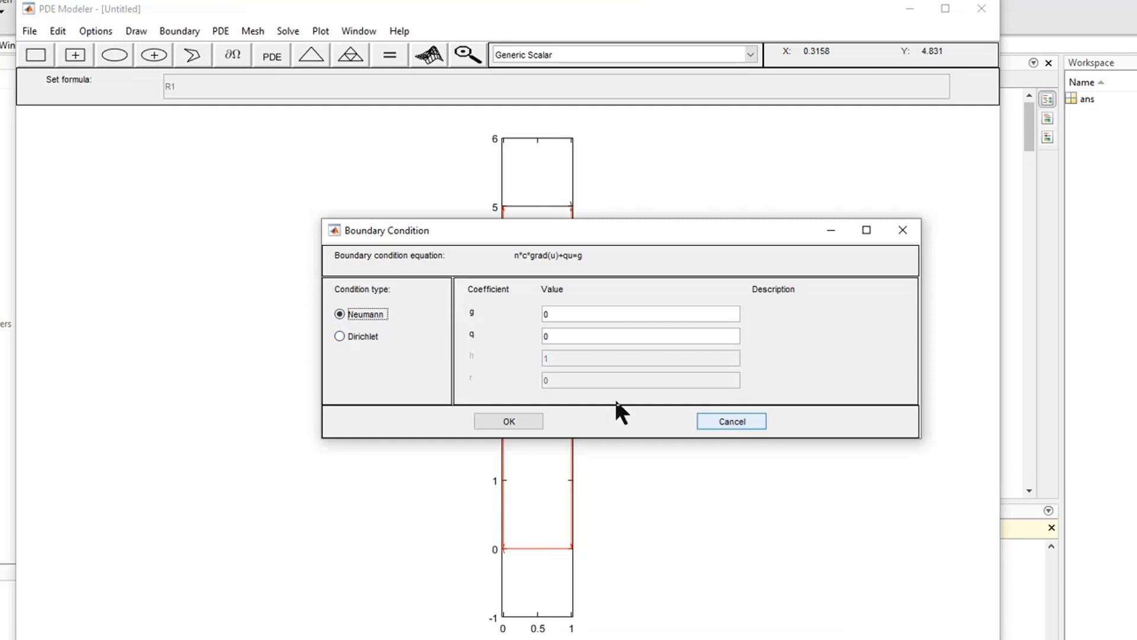
click(527, 416)
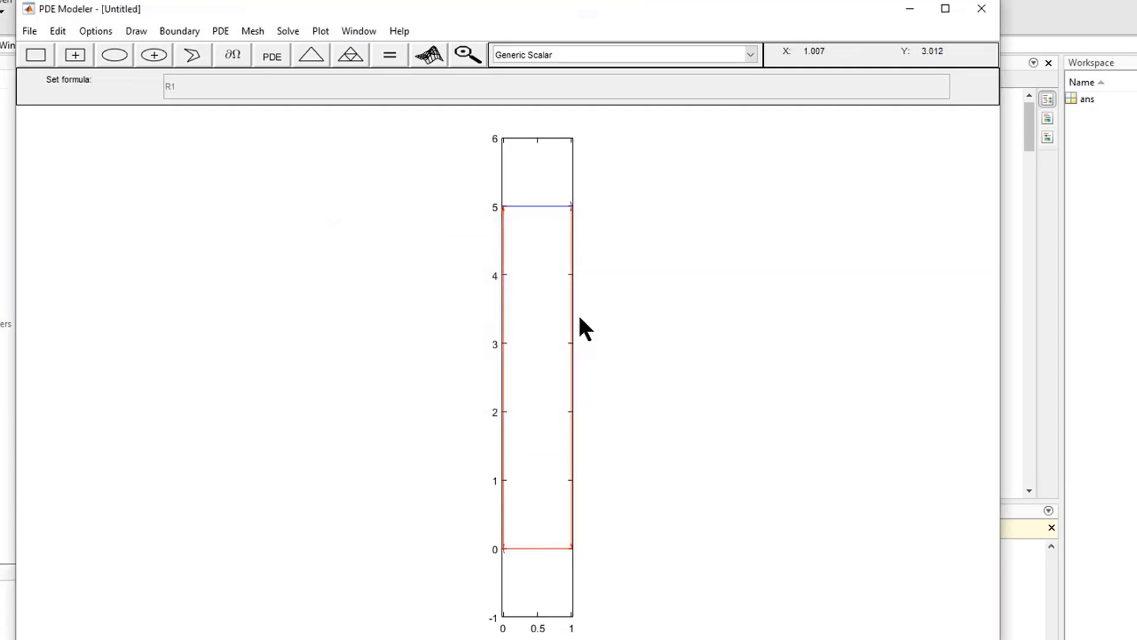
click(571, 317)
double_click(571, 317)
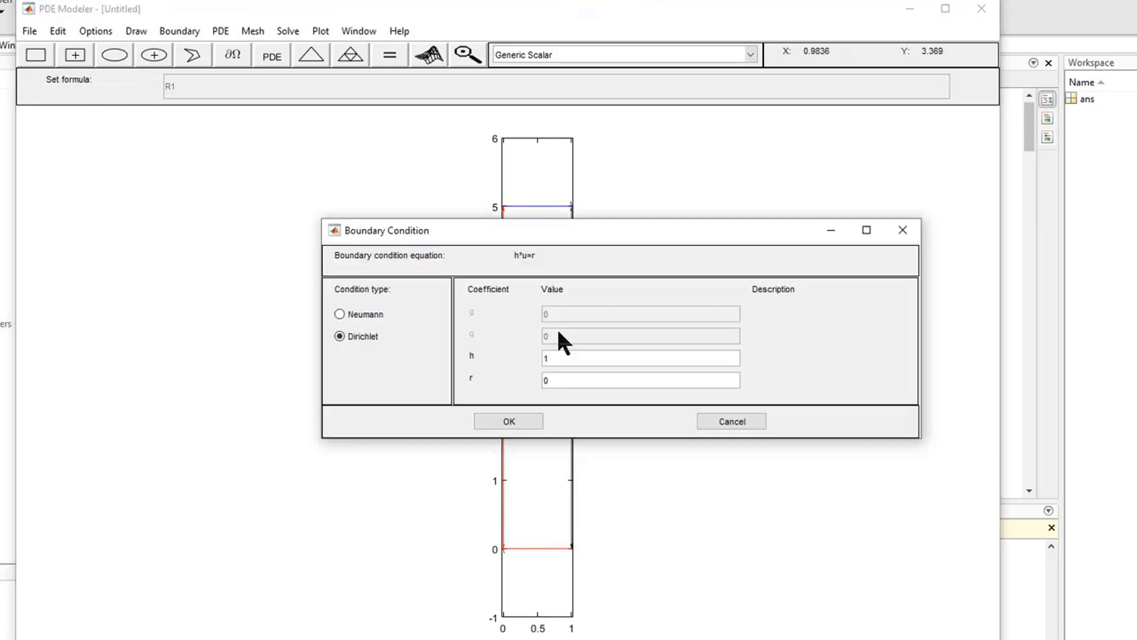
click(388, 315)
click(509, 421)
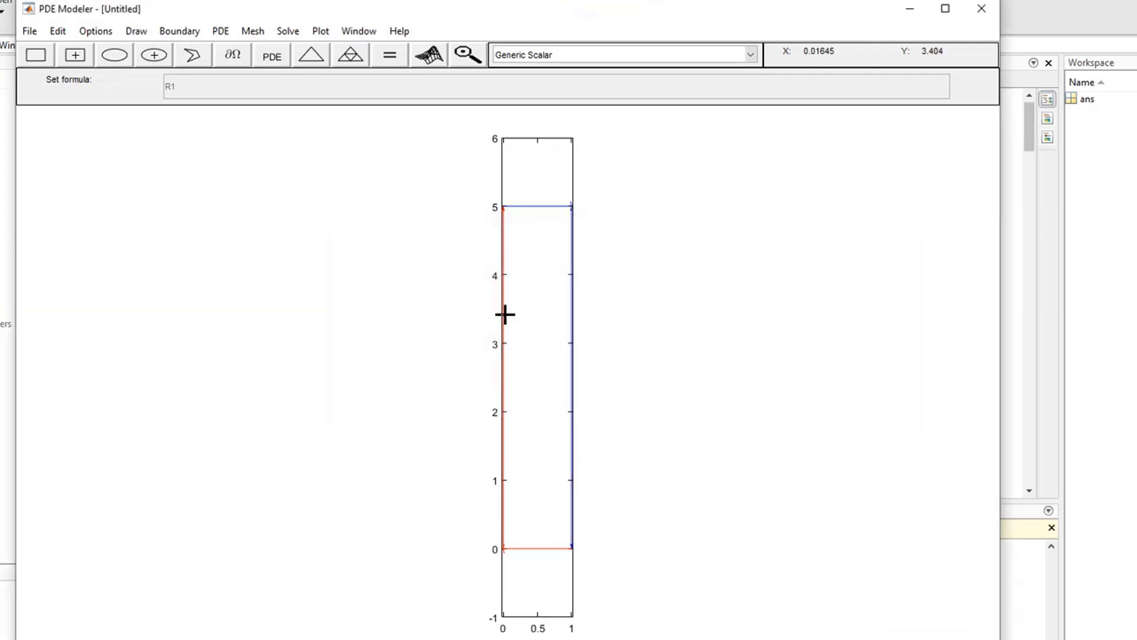
Assign a Neumann condition to the rectangle's left edge and reconfirm the bottom edge's Dirichlet condition with r equal to 20.
double_click(505, 315)
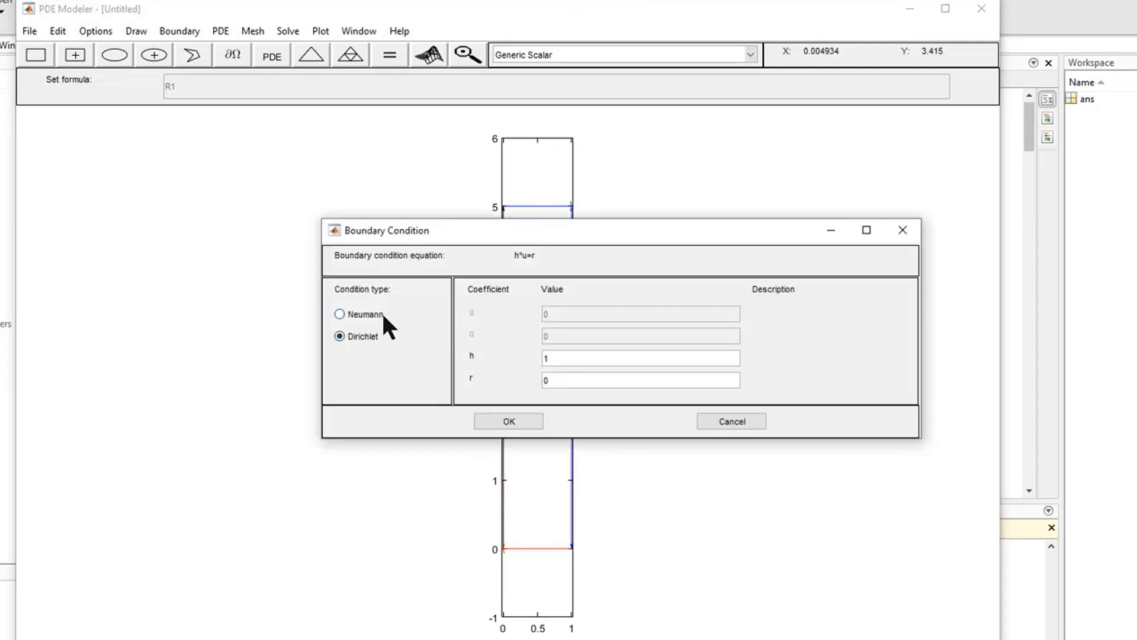
click(385, 320)
click(526, 421)
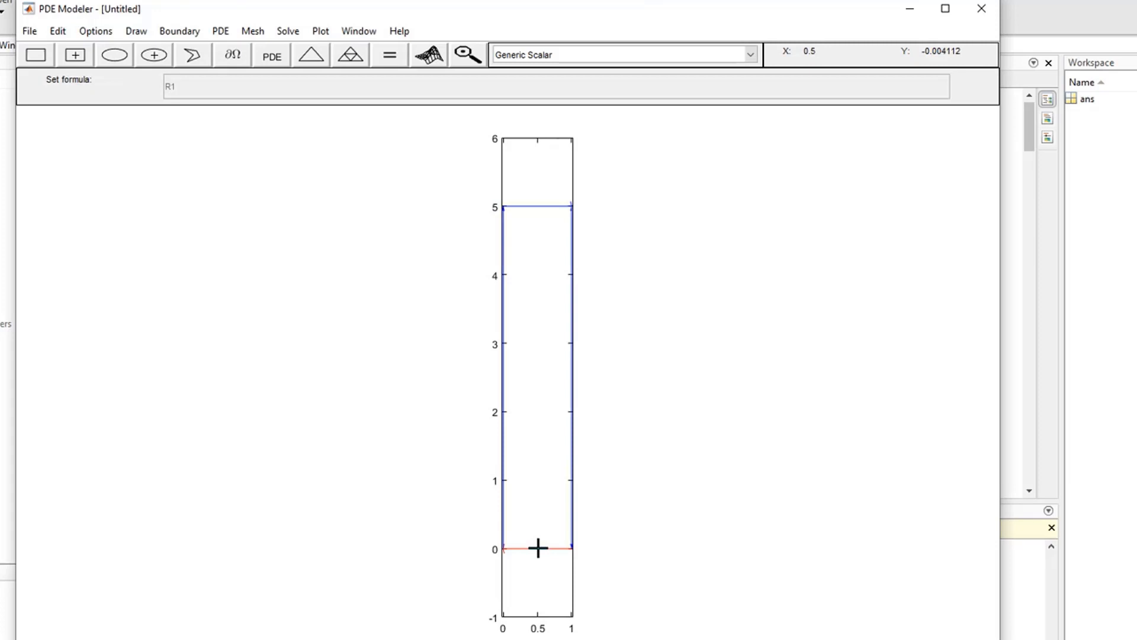
double_click(537, 548)
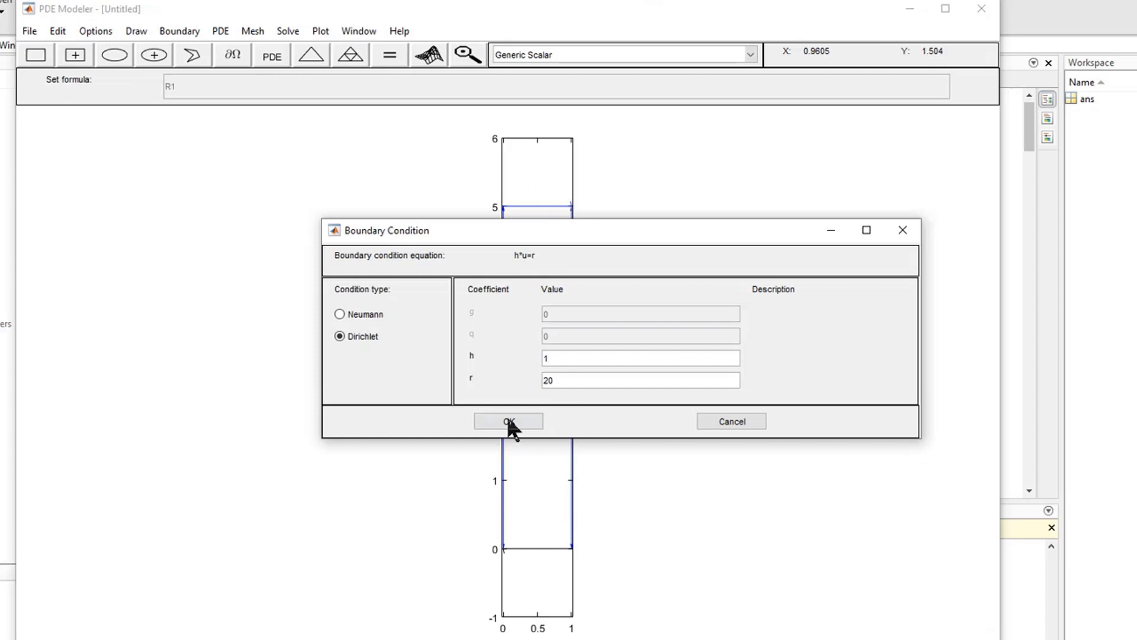
click(523, 427)
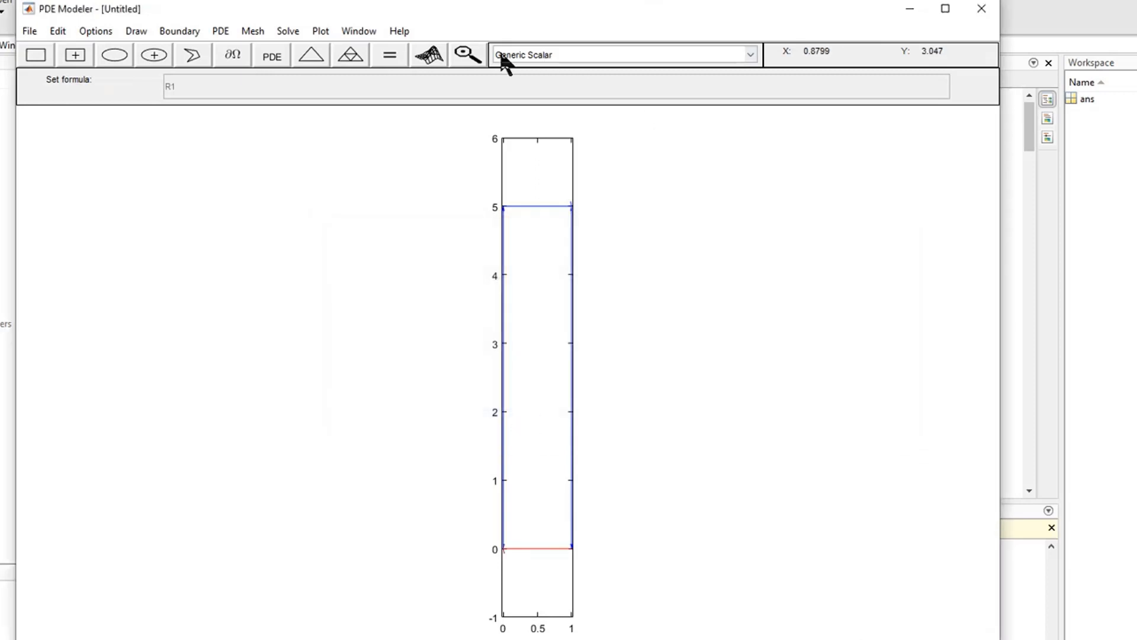
Change the application to Heat Transfer and give the rectangle's bottom edge a Dirichlet condition with temperature r set to 100.
click(717, 59)
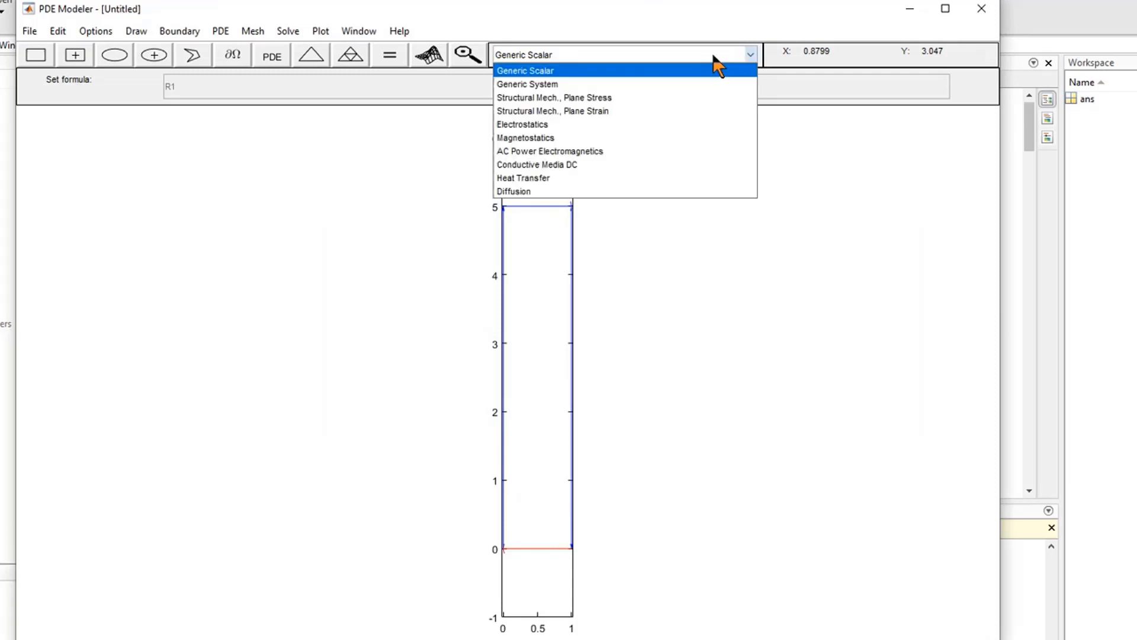
click(626, 178)
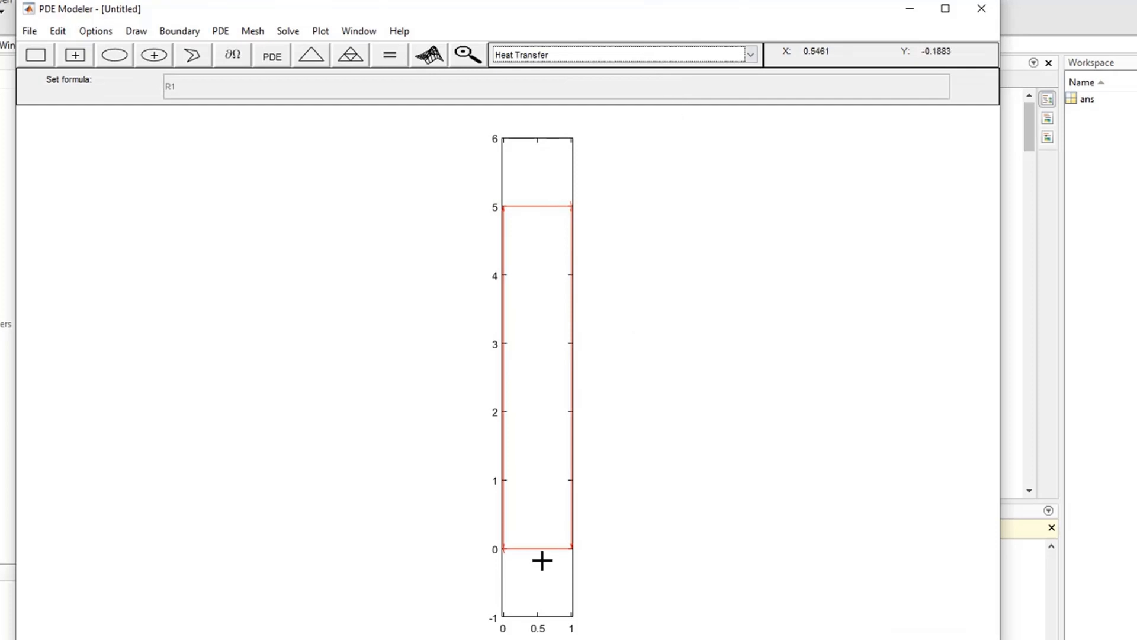
double_click(542, 548)
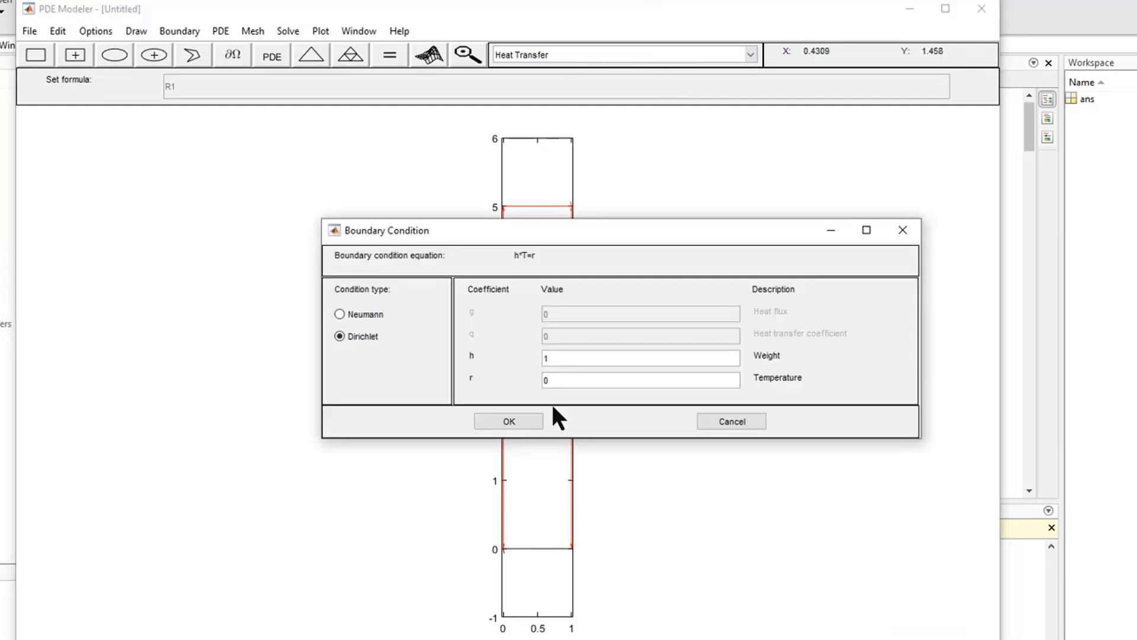
double_click(553, 380)
text(100)
click(532, 418)
Assign Neumann boundary conditions to the top, left and right edges of the rectangle for the heat transfer problem.
double_click(545, 206)
click(358, 313)
click(509, 421)
double_click(505, 314)
click(361, 314)
click(509, 421)
double_click(572, 409)
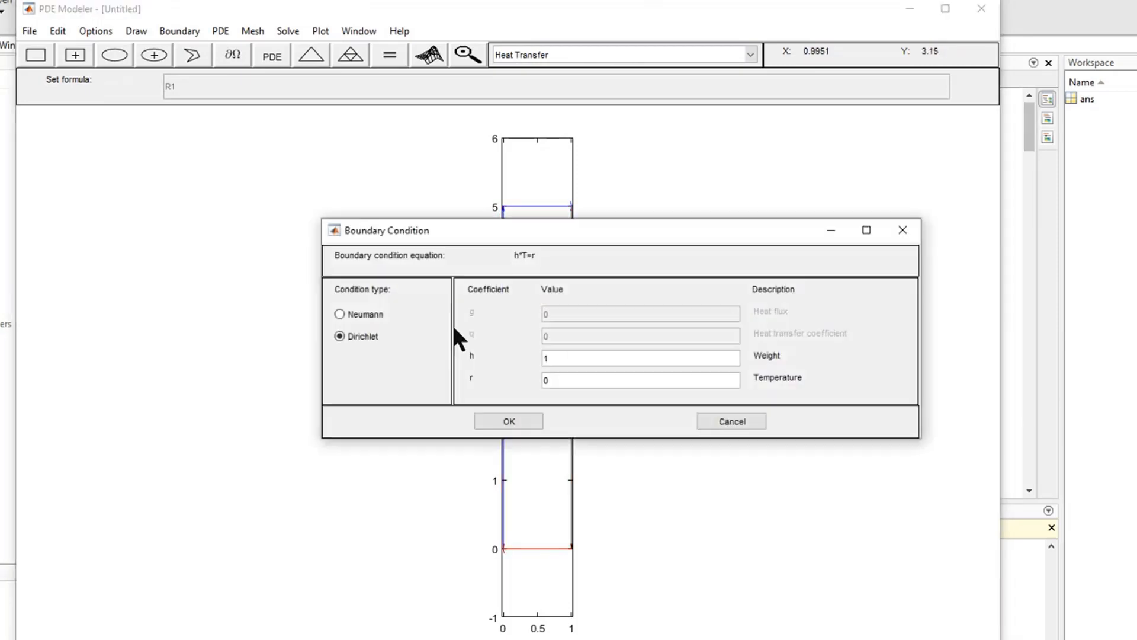
click(361, 314)
click(521, 424)
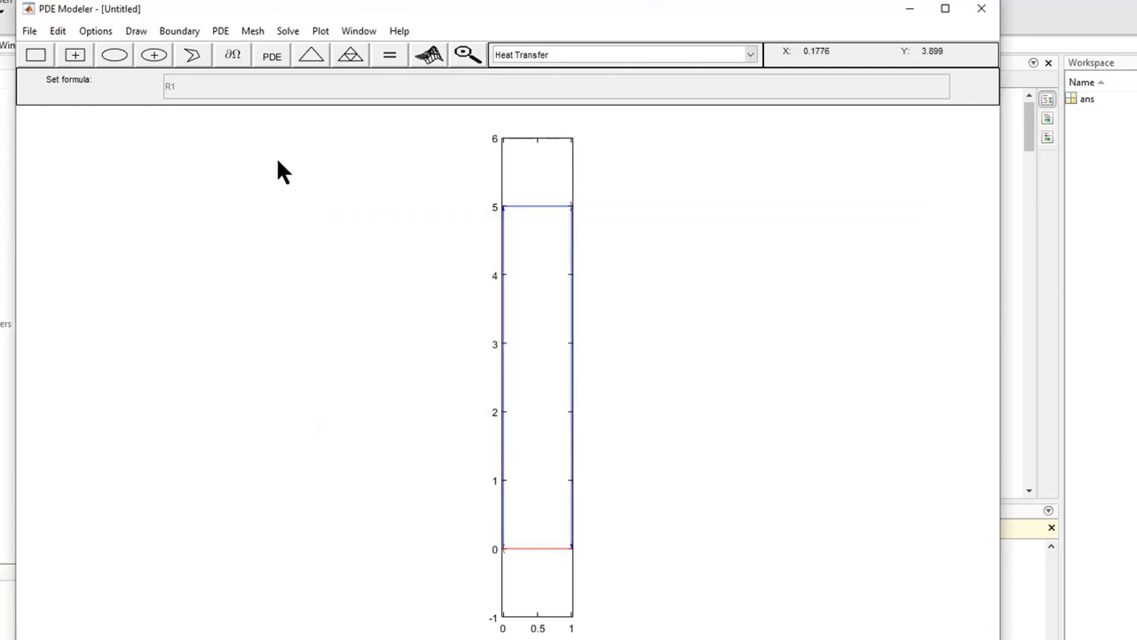
Enter PDE mode, show the subdomain labels and open the PDE specification of the rectangle's subdomain.
click(215, 30)
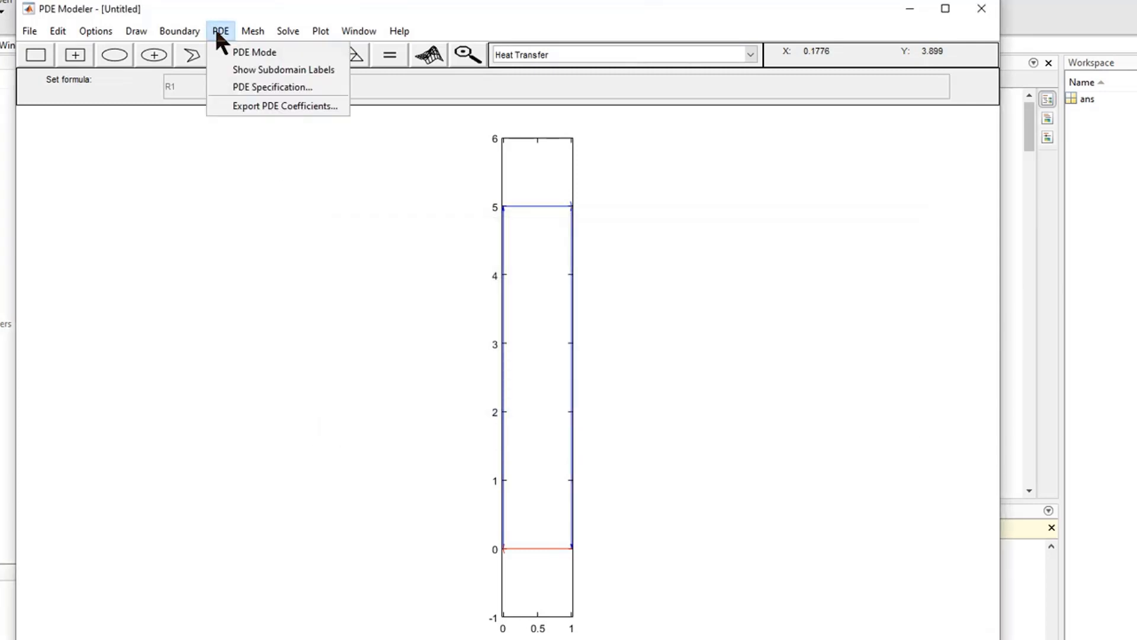
click(240, 53)
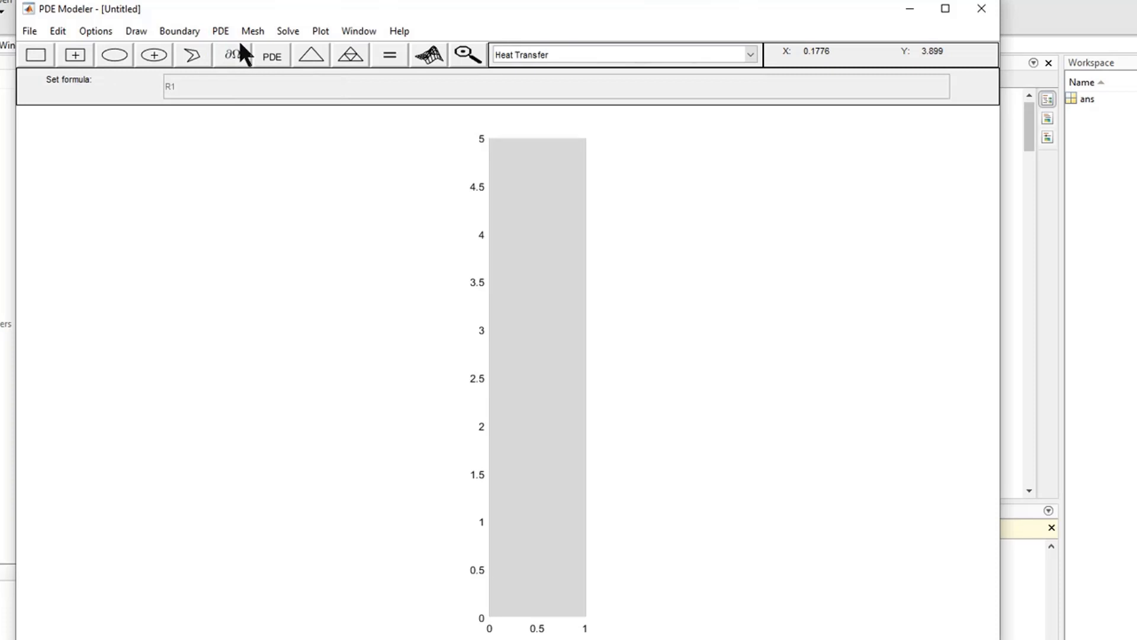
click(220, 32)
click(257, 70)
double_click(531, 297)
drag(634, 209, 687, 48)
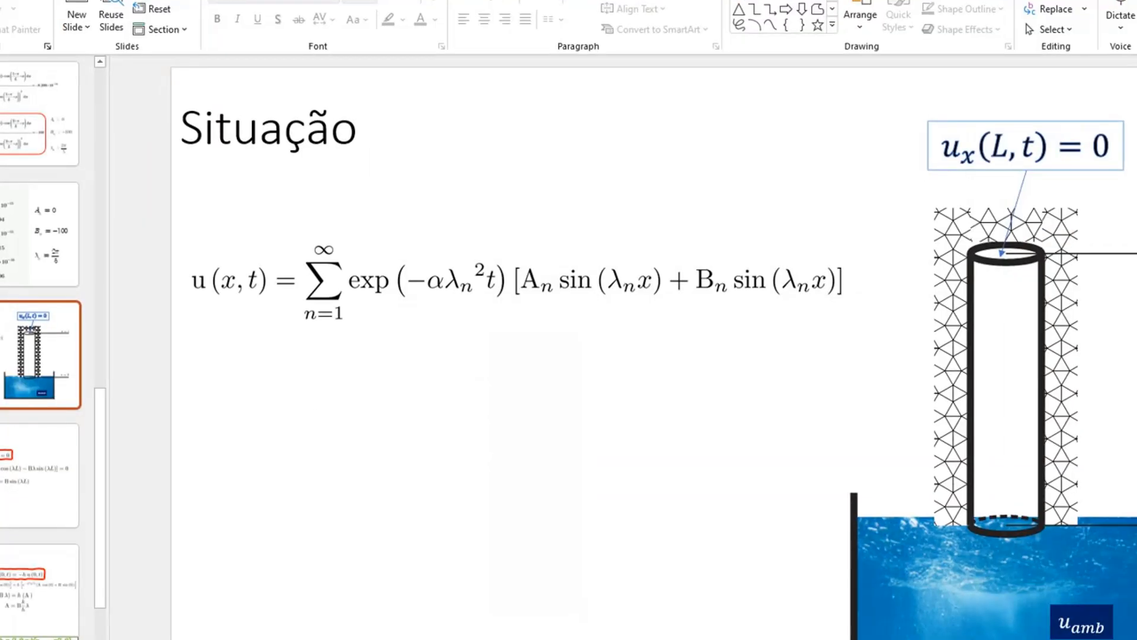
Look up copper's material properties in the PowerPoint presentation and place the PDE Specification dialog beside them.
scroll(629, 428, up, 8)
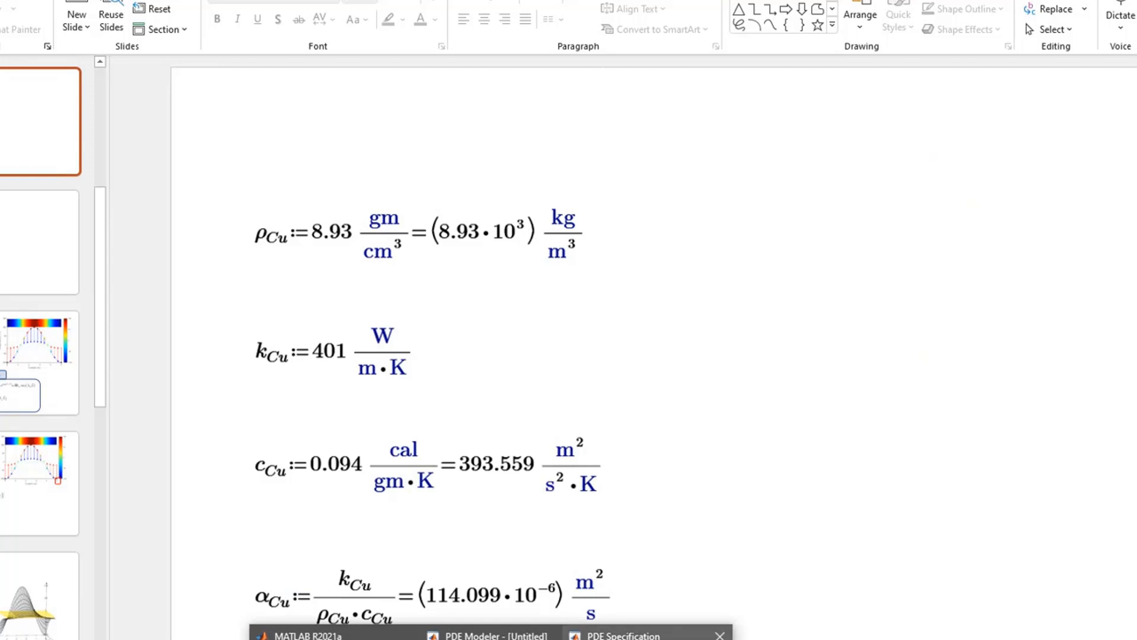
click(658, 629)
drag(650, 46, 931, 92)
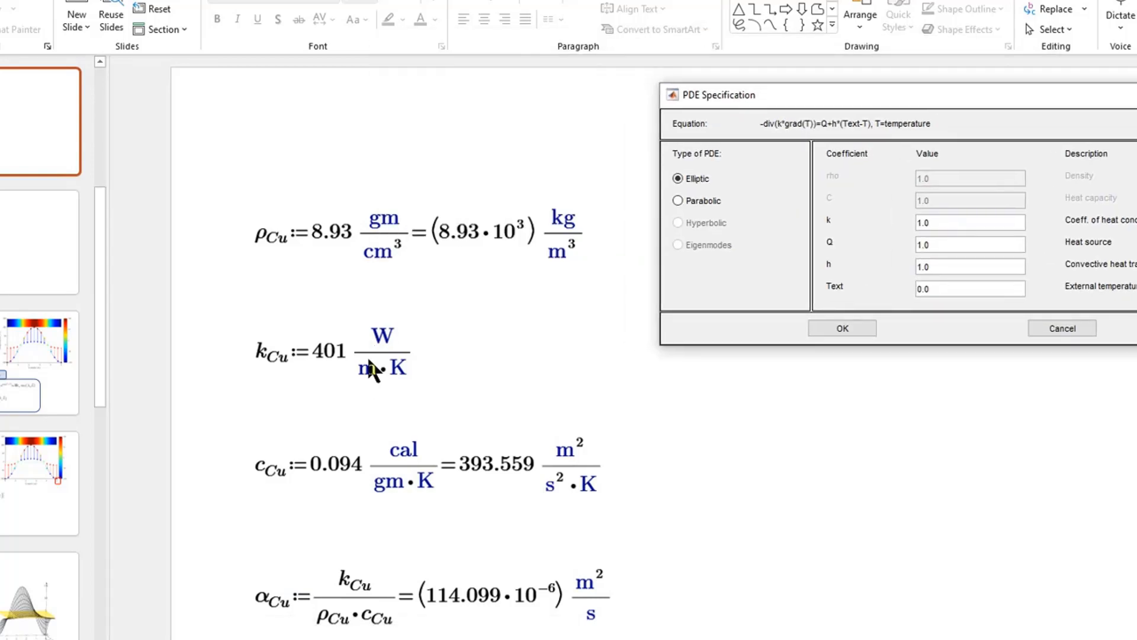
Set the heat conduction coefficient k to 401, the heat source Q to 0 and the external temperature to 20.
double_click(965, 226)
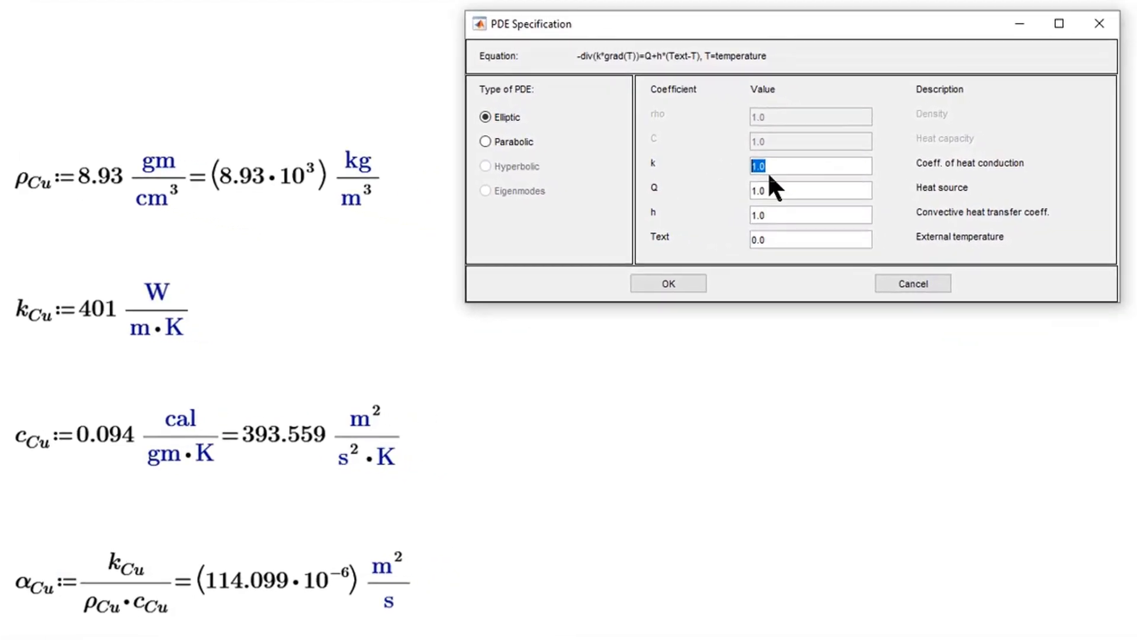
text(401)
key(Tab)
text(0)
key(Tab)
key(Tab)
text(20)
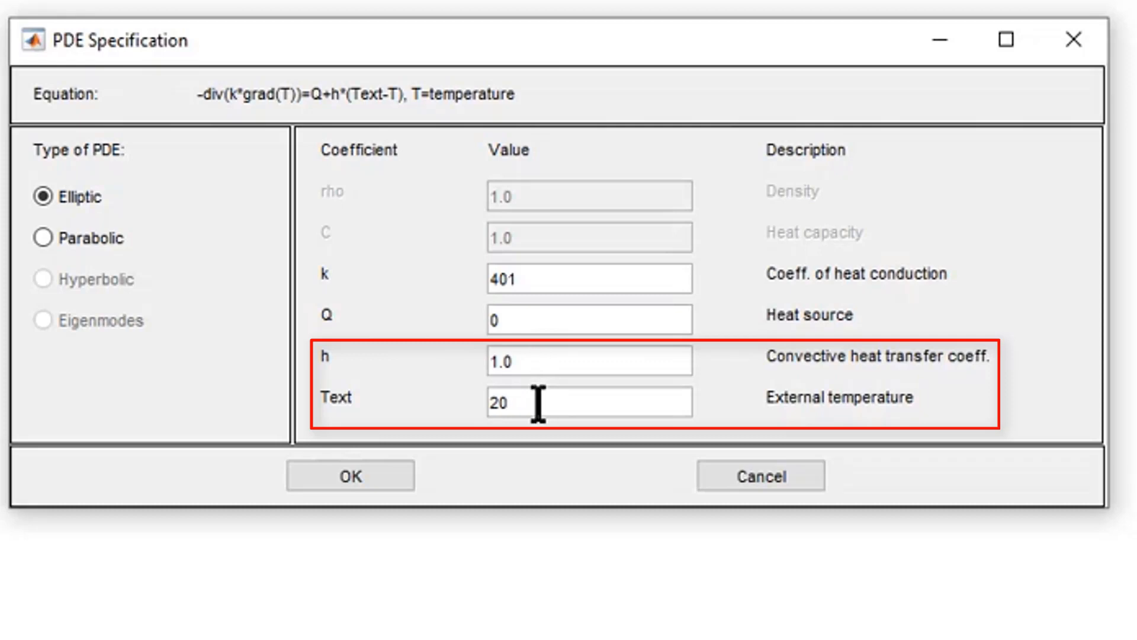
Change the PDE type to Parabolic and set the density rho to 8.93e3 and the heat capacity C to 394.
click(102, 238)
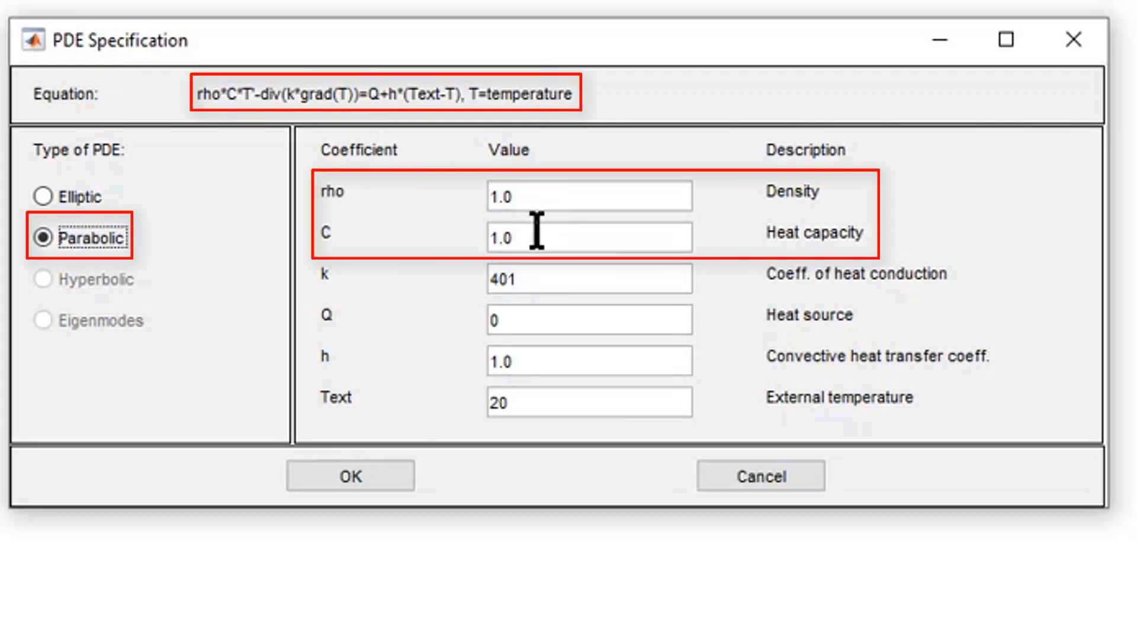
click(542, 249)
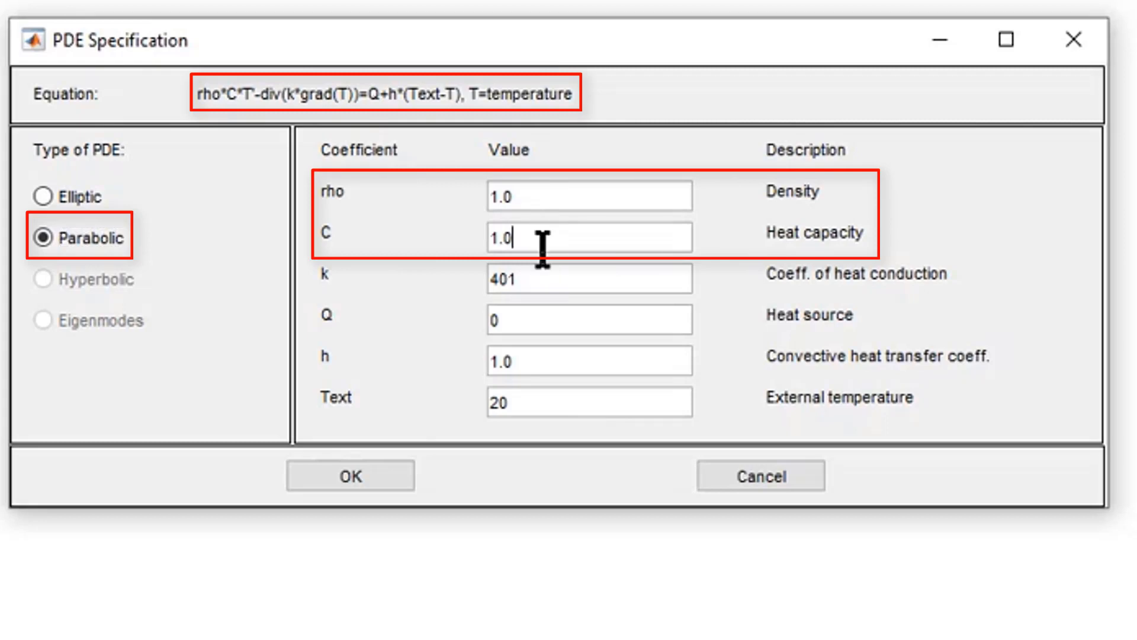
drag(554, 198, 408, 191)
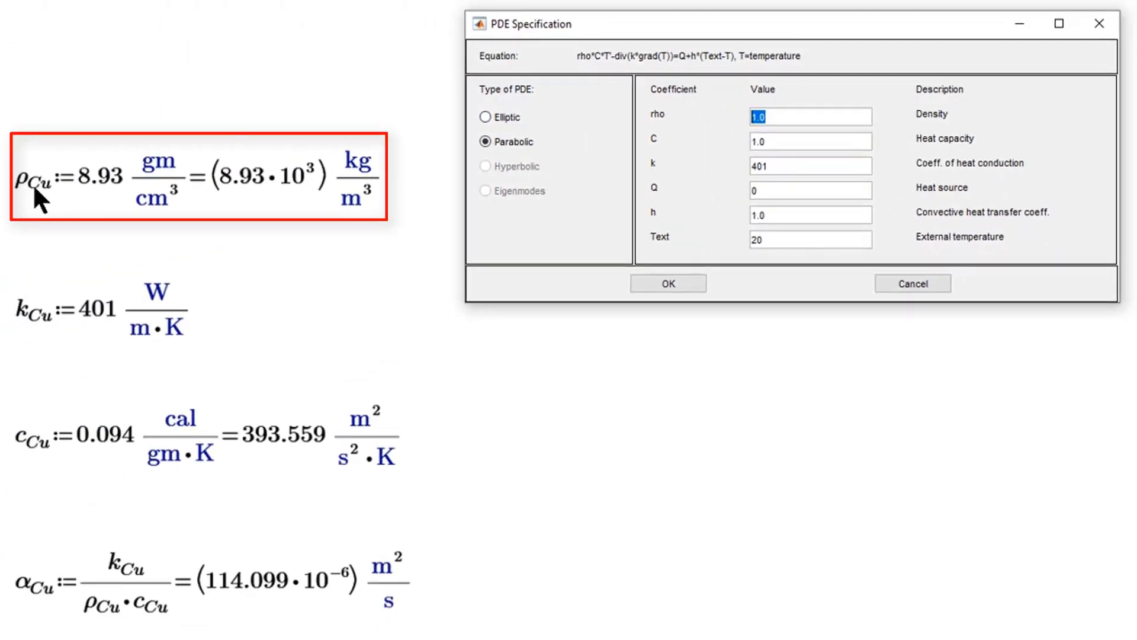
text(8.93e3)
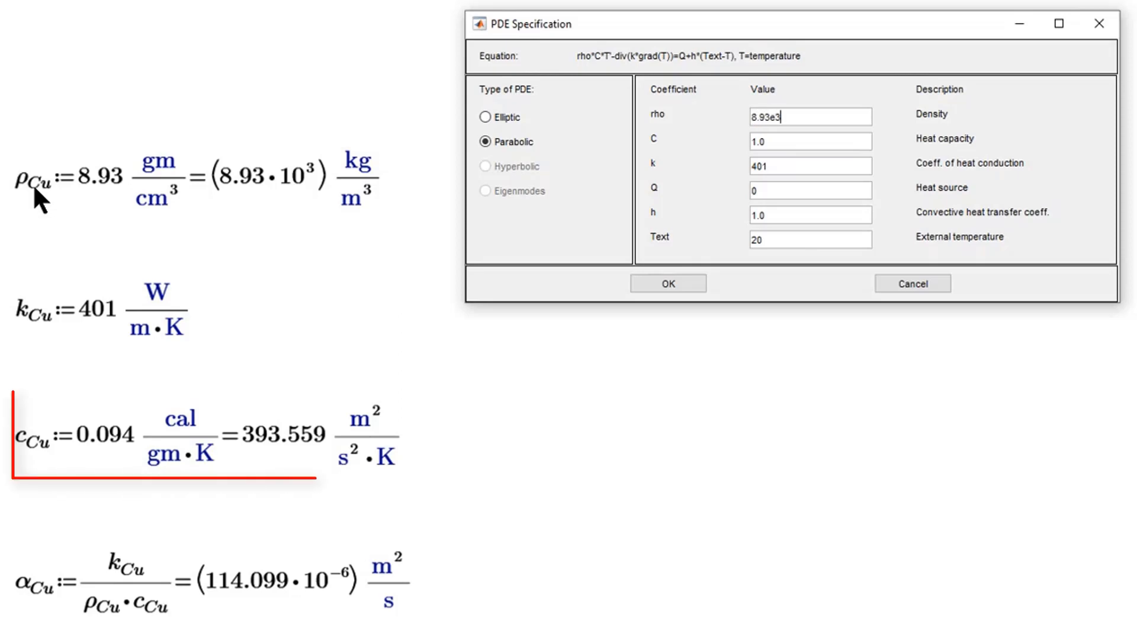
key(Tab)
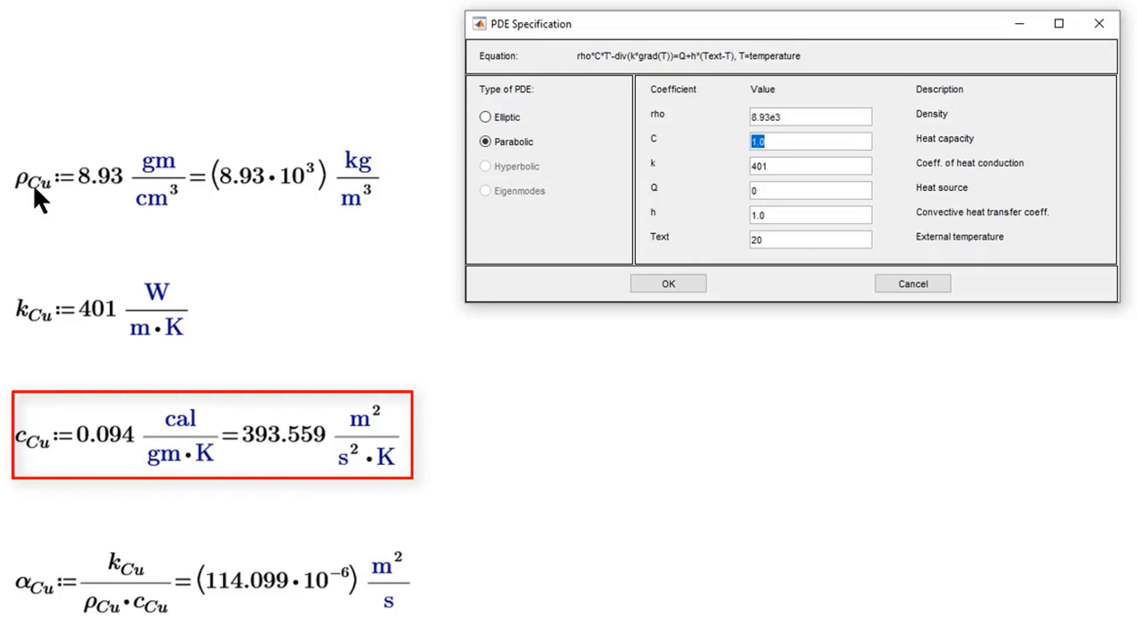
text(39)
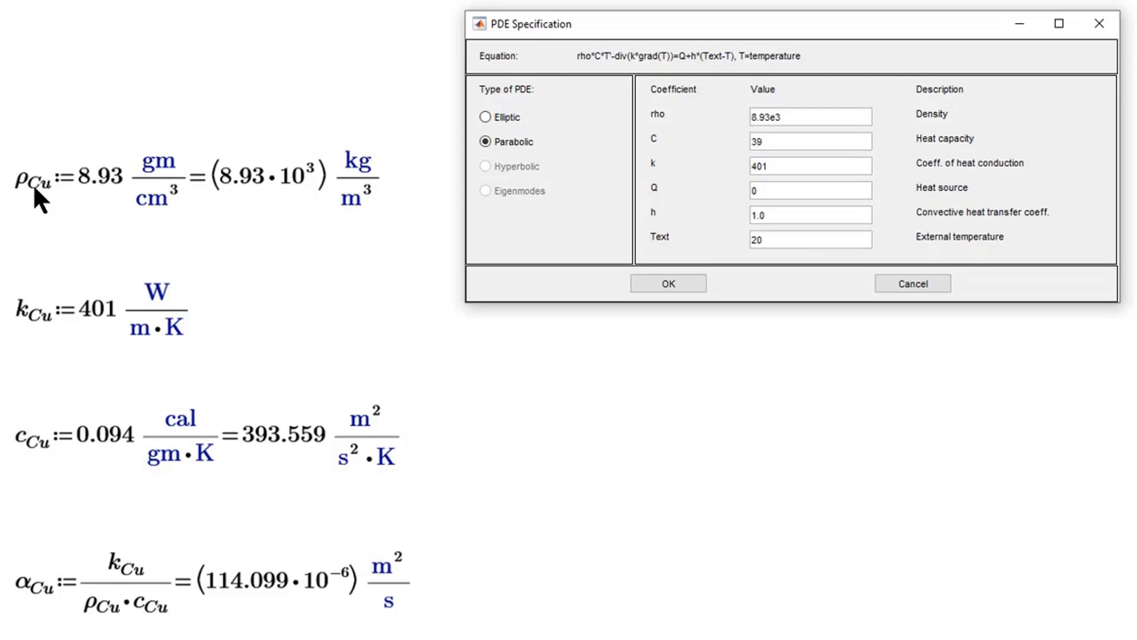
text(4)
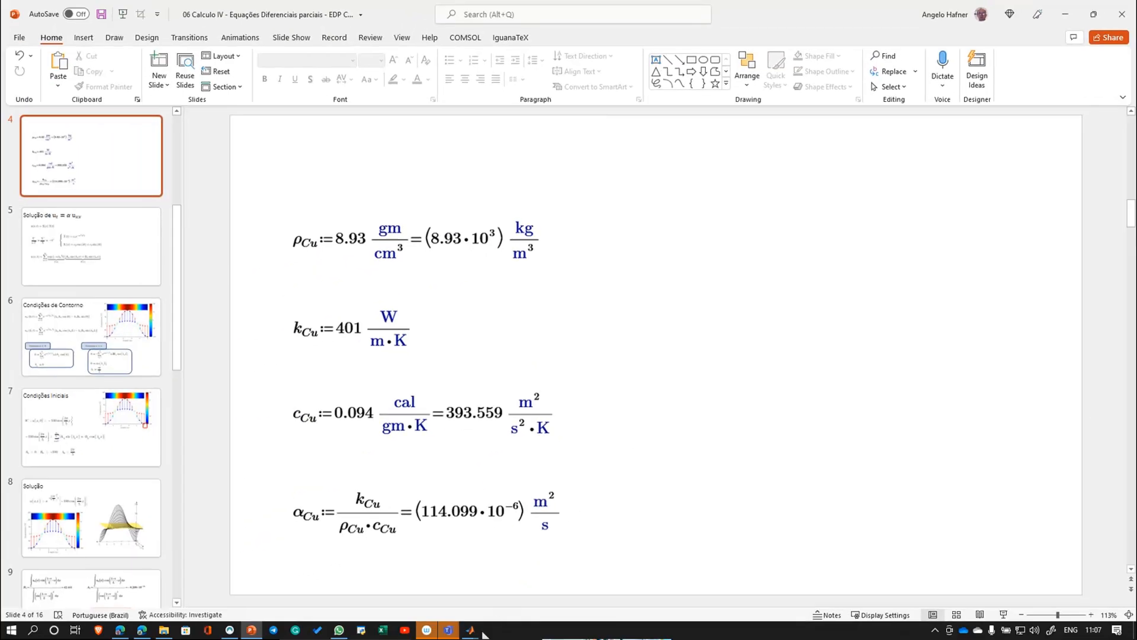
Review the presentation's last slide for the time range of the temperature plots and return to PDE Modeler.
click(472, 630)
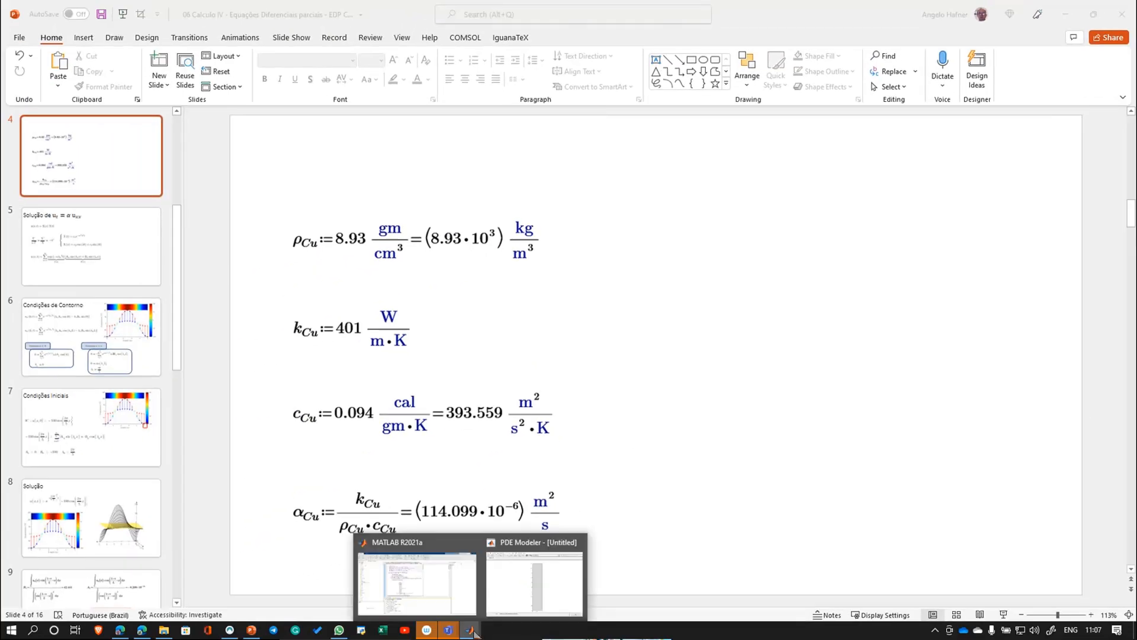
click(543, 584)
click(919, 480)
scroll(919, 480, down, 4)
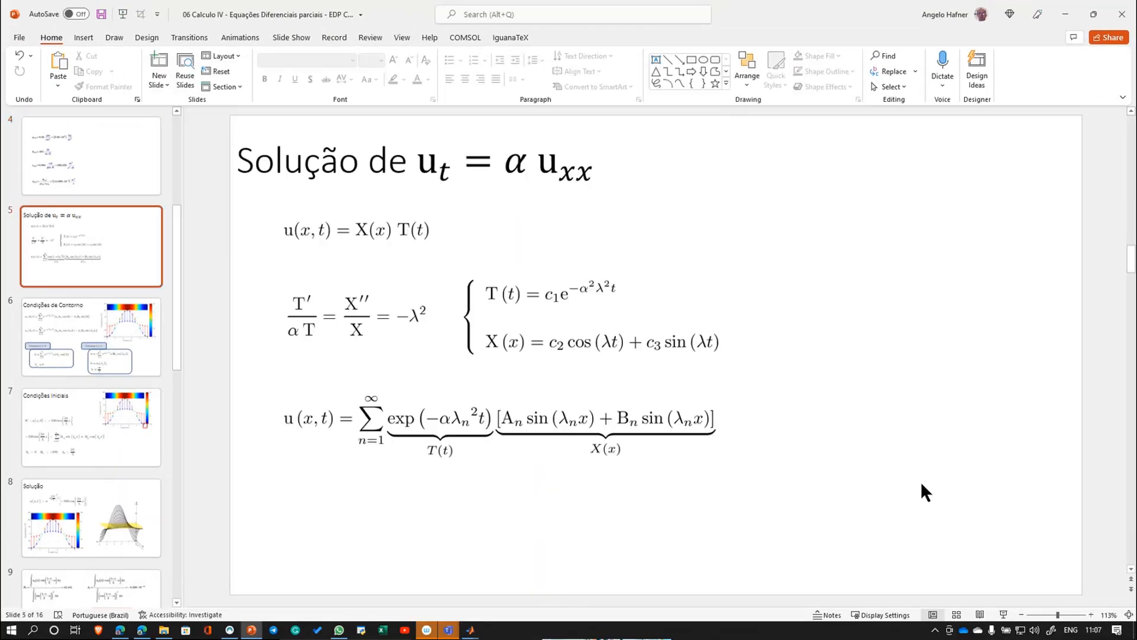
scroll(921, 487, down, 8)
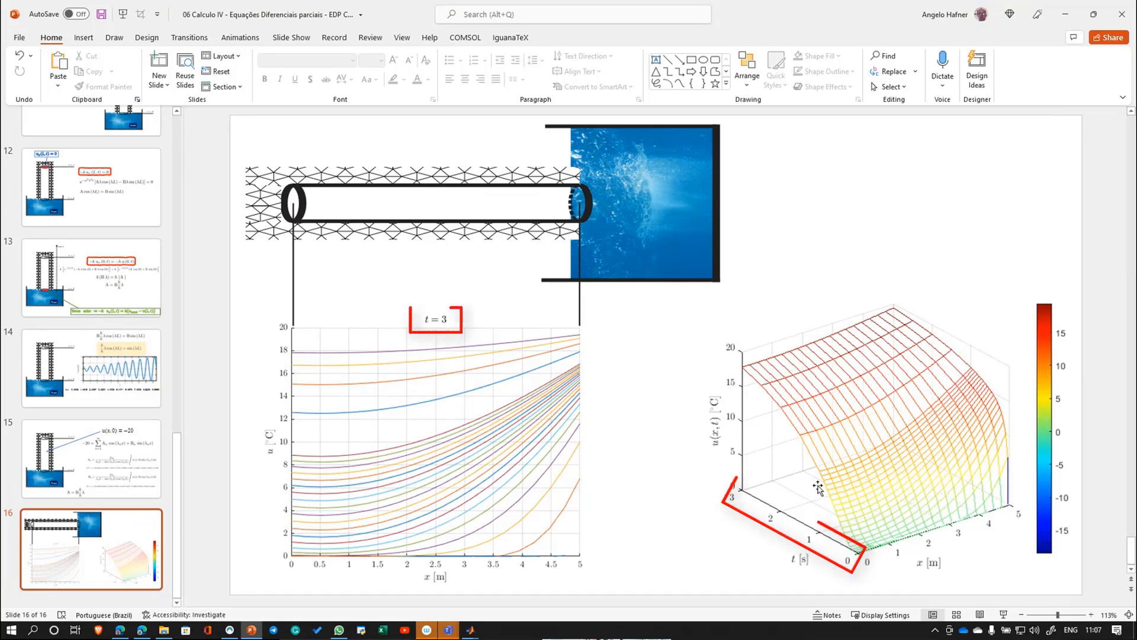
click(1066, 17)
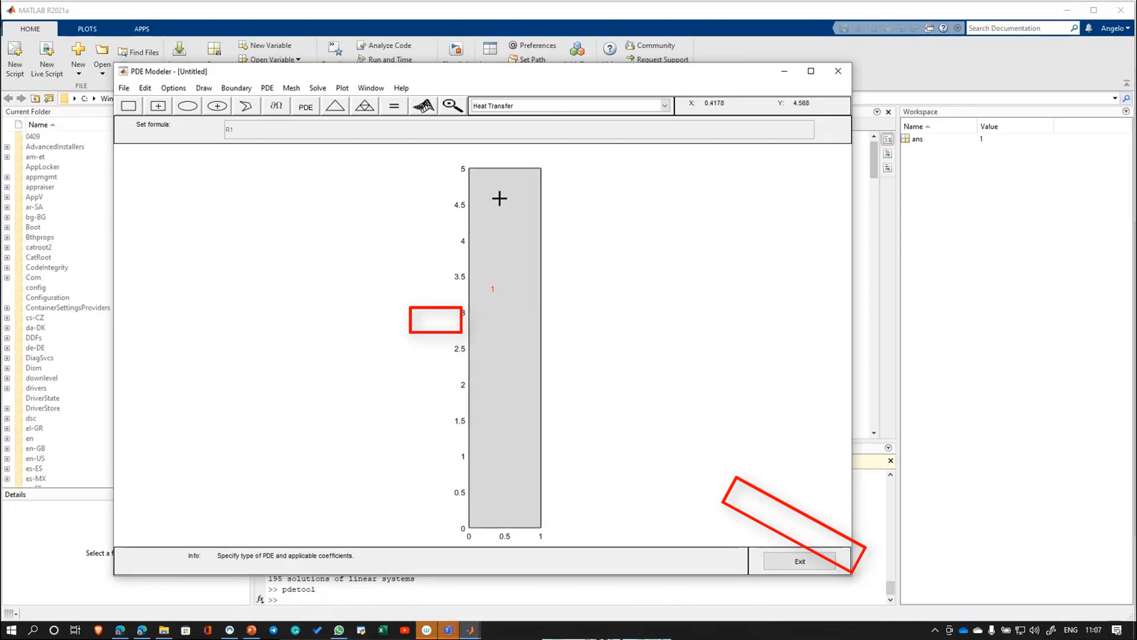
Set the solver's initial value u(t0) to 0.0*x + y*0 and reopen the solve parameters to check the time vector.
click(318, 88)
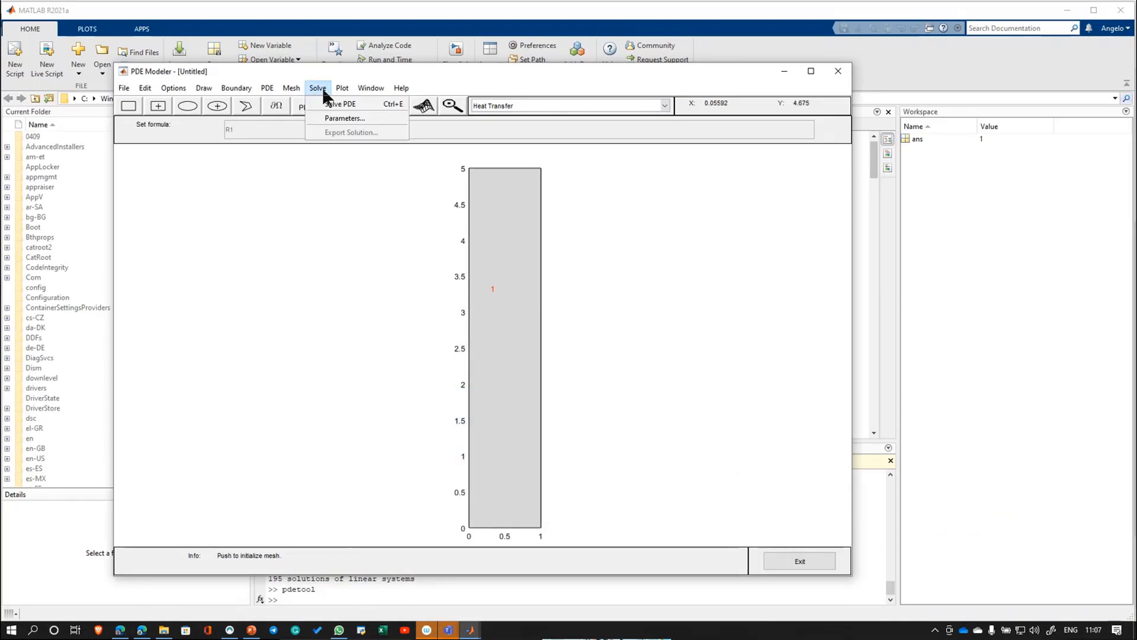
click(329, 117)
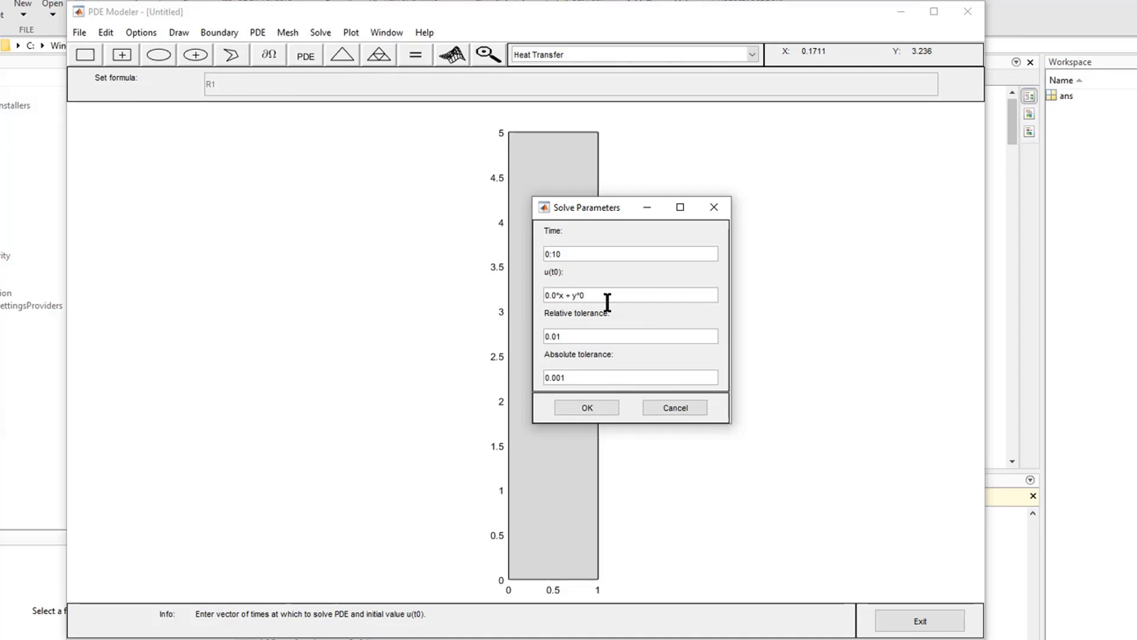
click(585, 407)
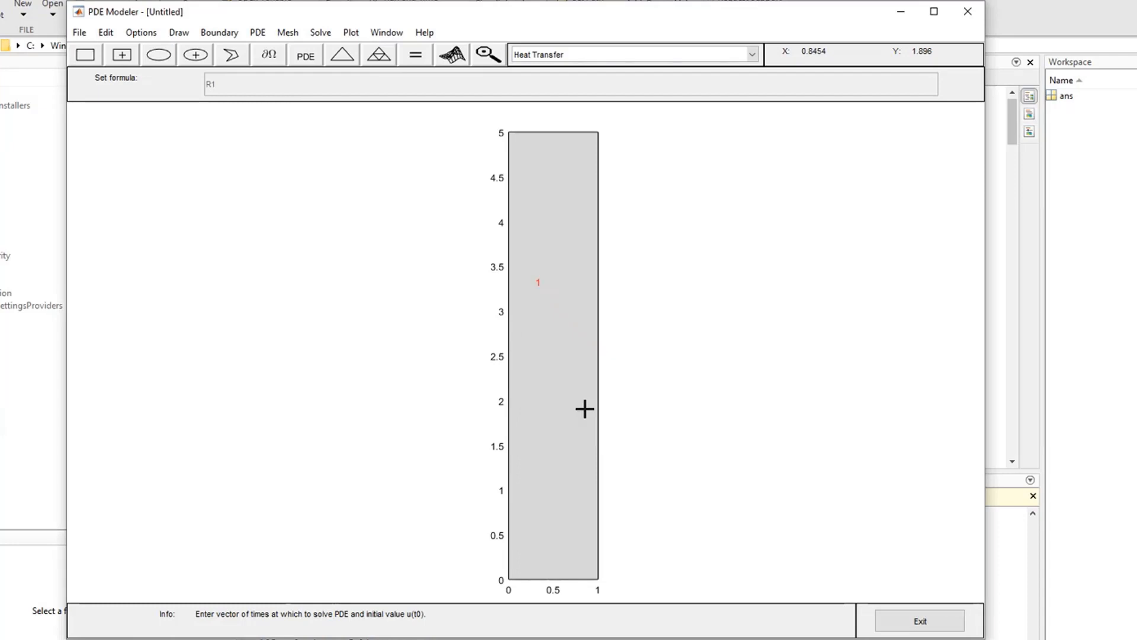
click(320, 32)
click(337, 64)
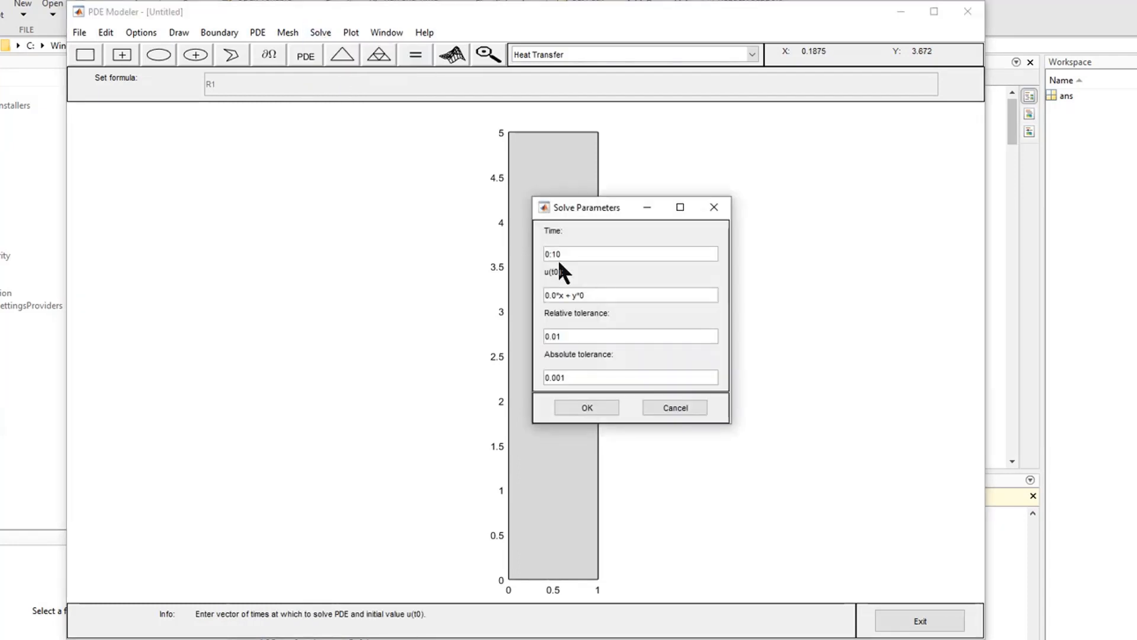
drag(564, 254, 517, 246)
click(603, 407)
Save the model to the Desktop as Barra.m.
click(82, 34)
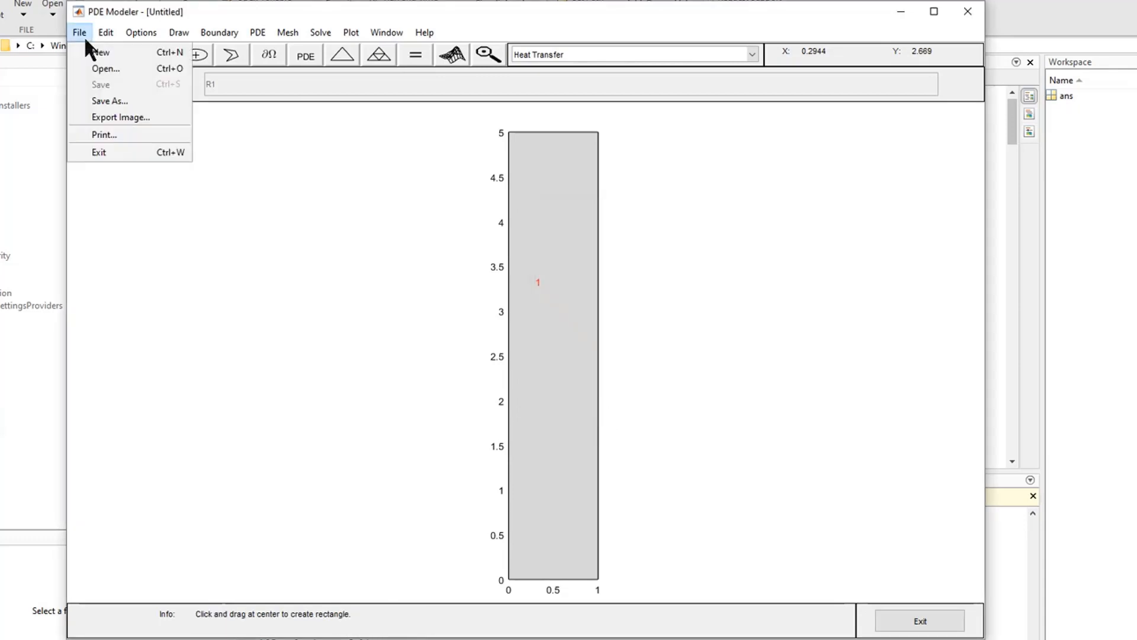
click(133, 101)
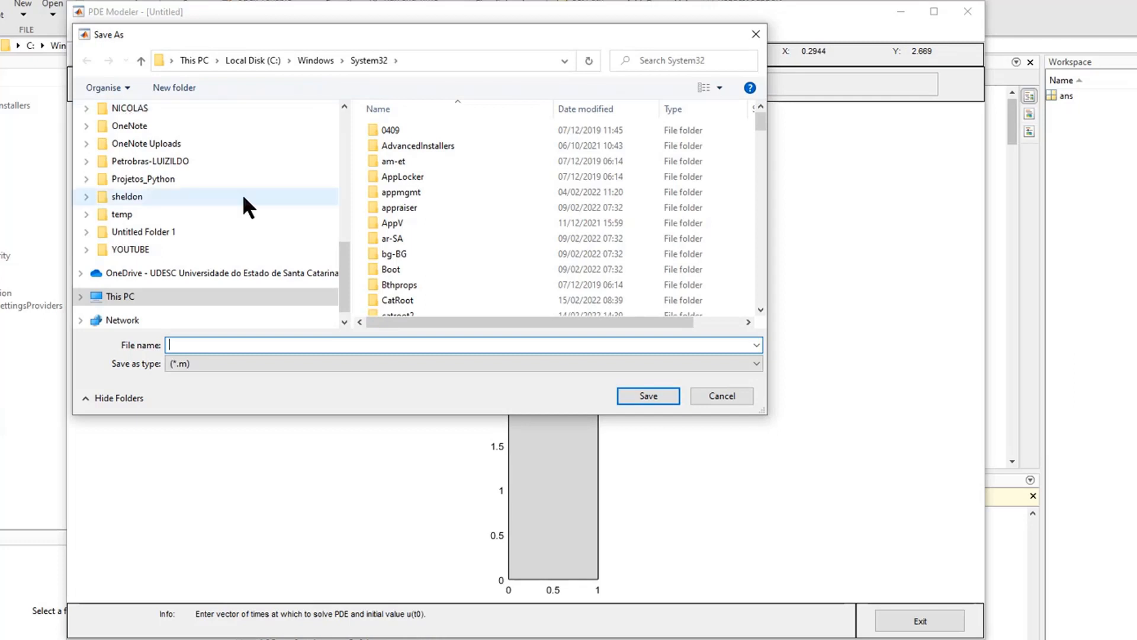
drag(341, 260, 349, 143)
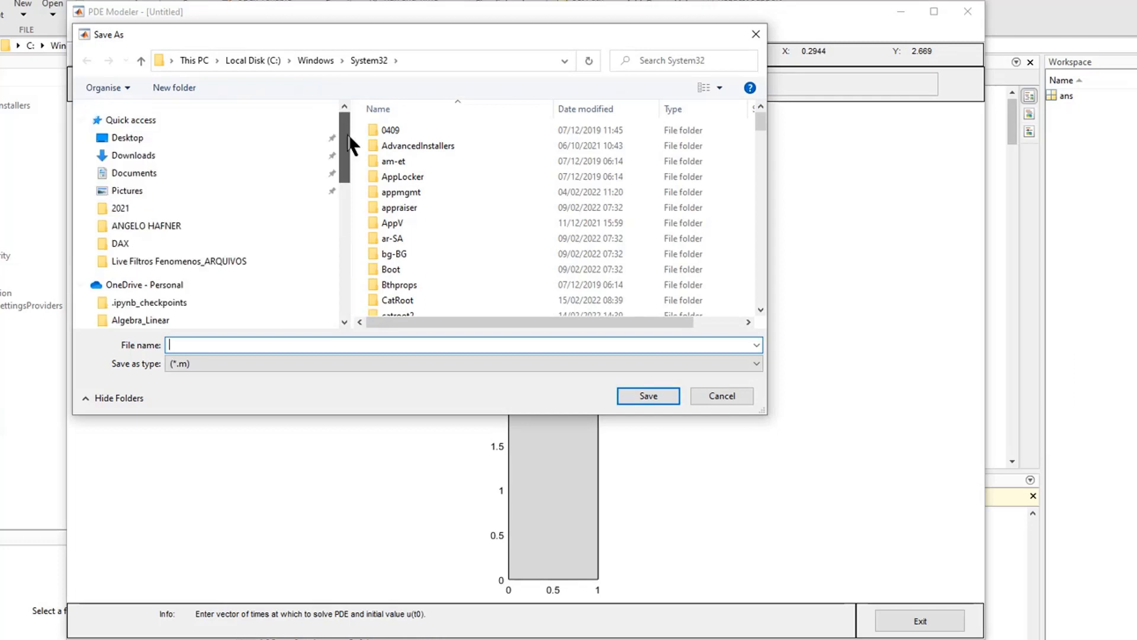
click(144, 154)
click(130, 141)
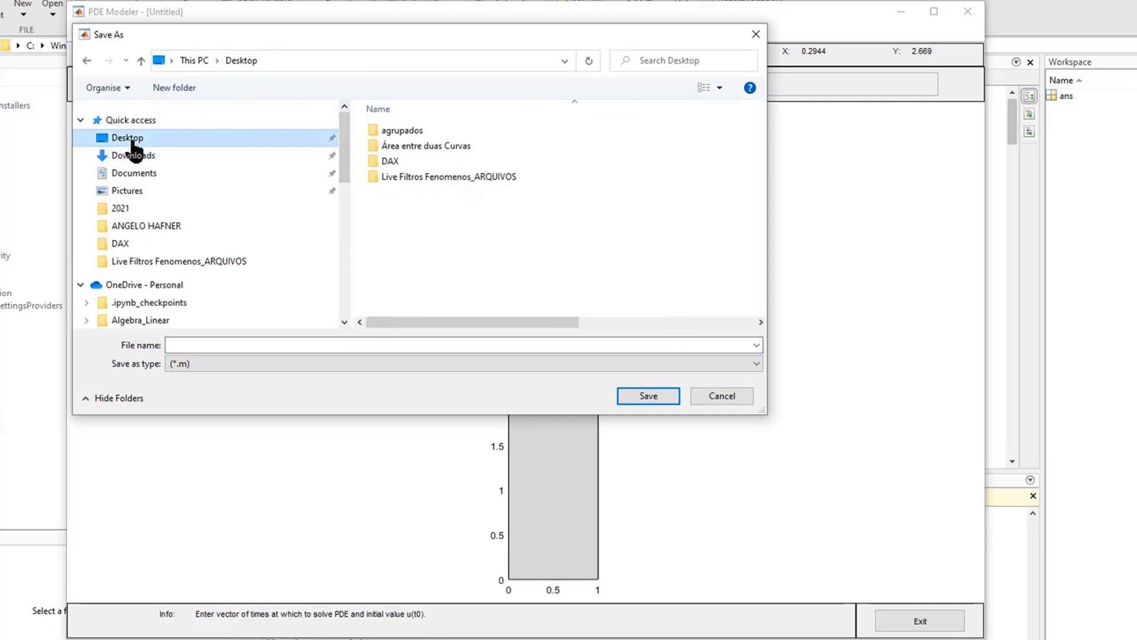
click(215, 344)
text(Barra)
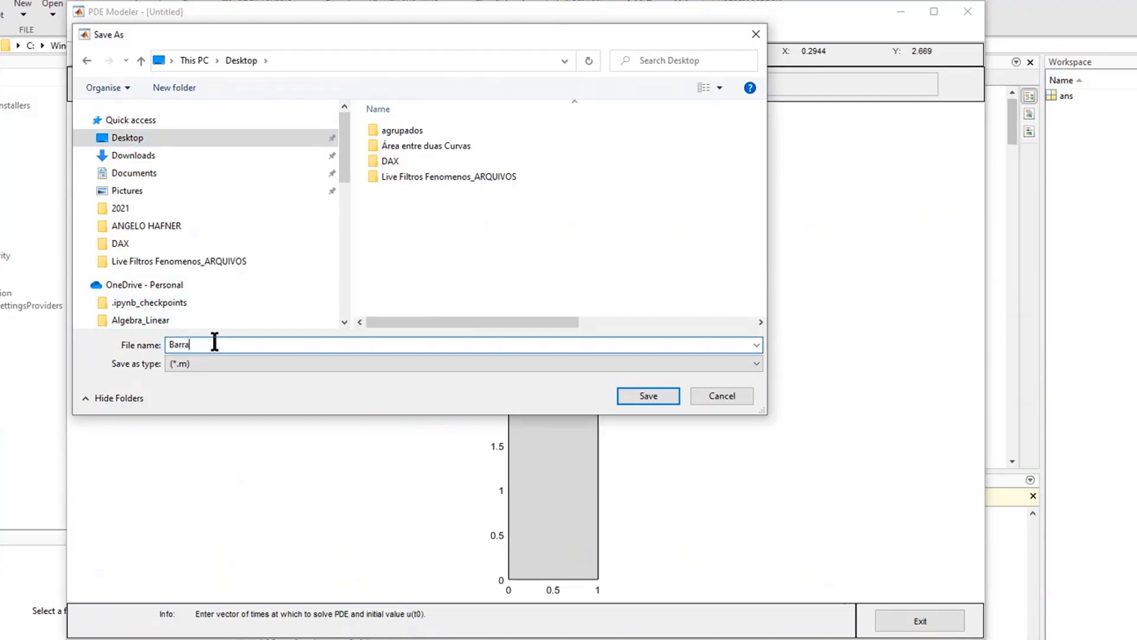
click(656, 394)
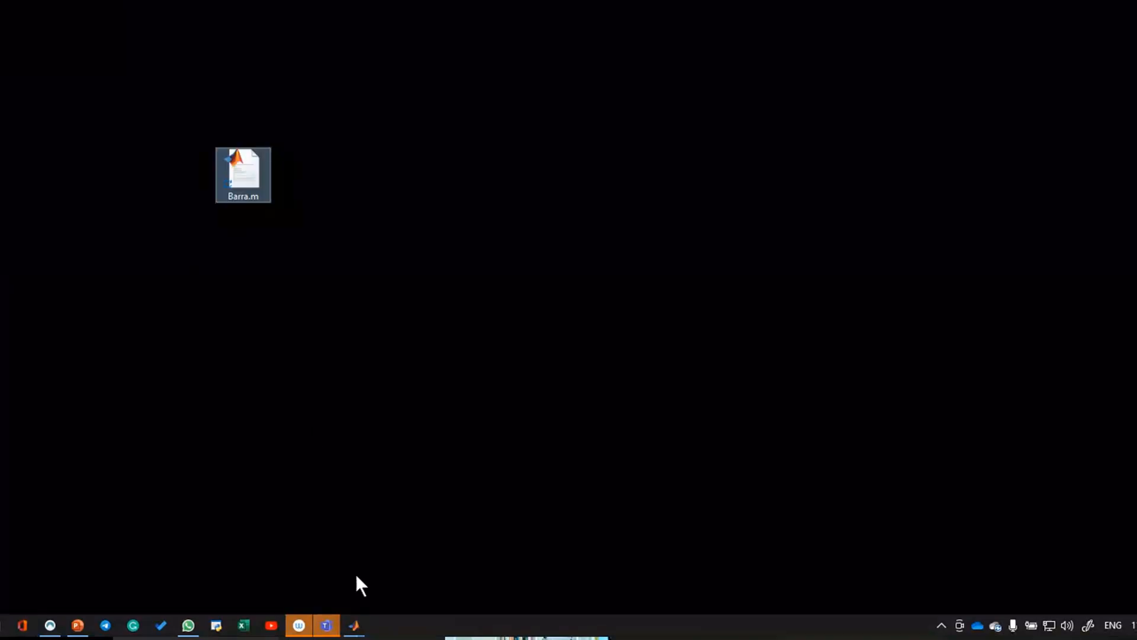
Review the Neumann_Robin_final_ContornosInvertidos live script down to its animation code and temperature plots, and return to PDE Modeler.
mouse_move(360, 629)
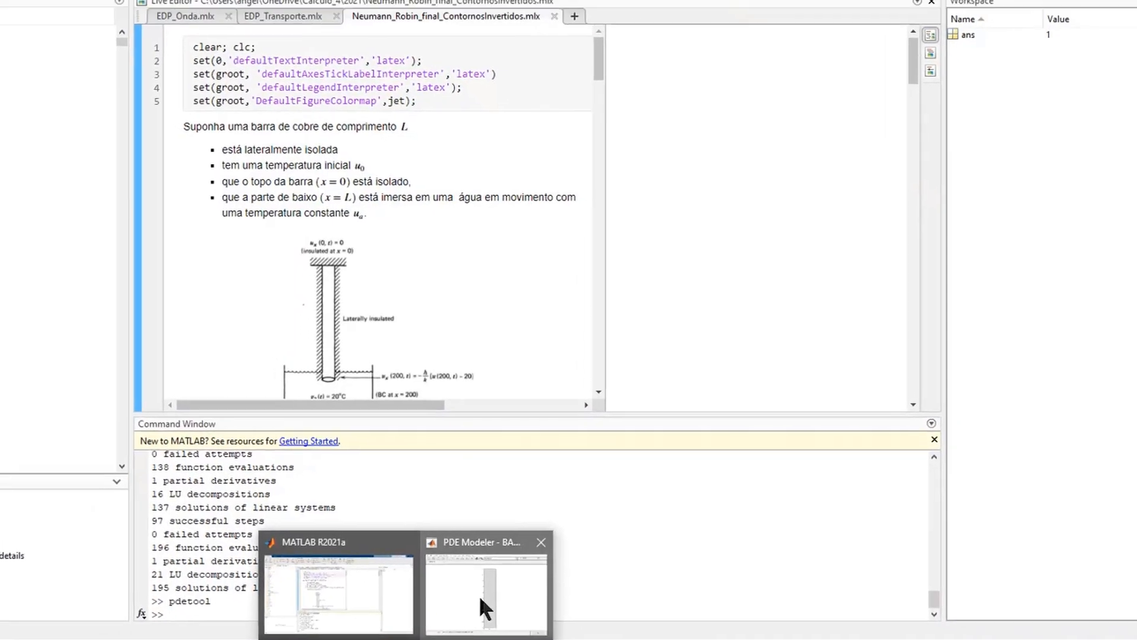
click(480, 599)
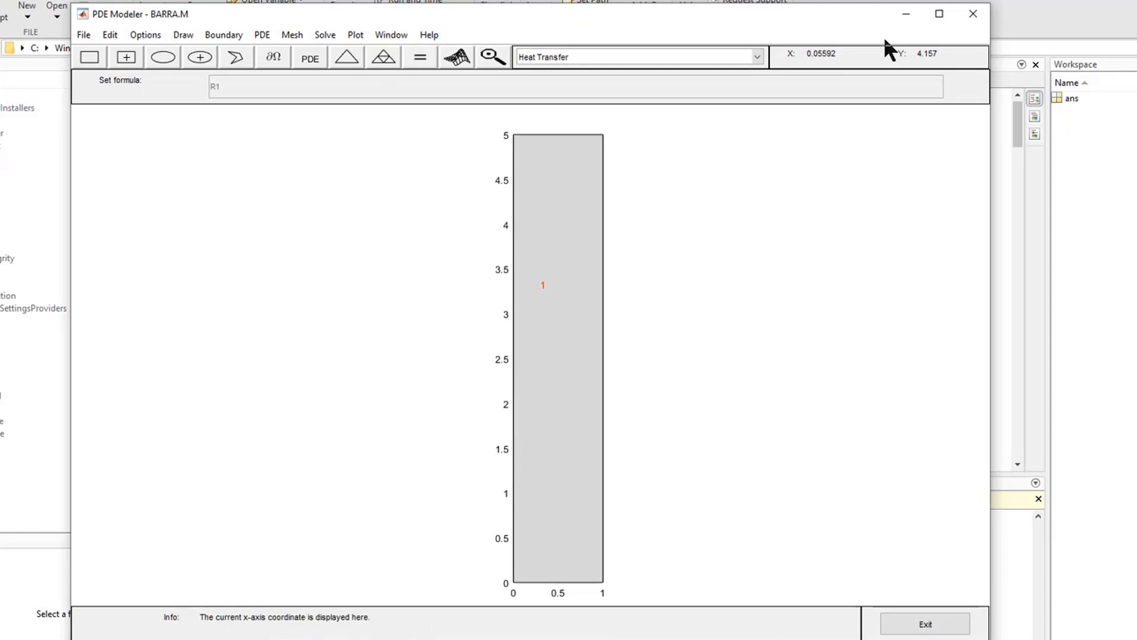
click(902, 16)
scroll(545, 330, down, 15)
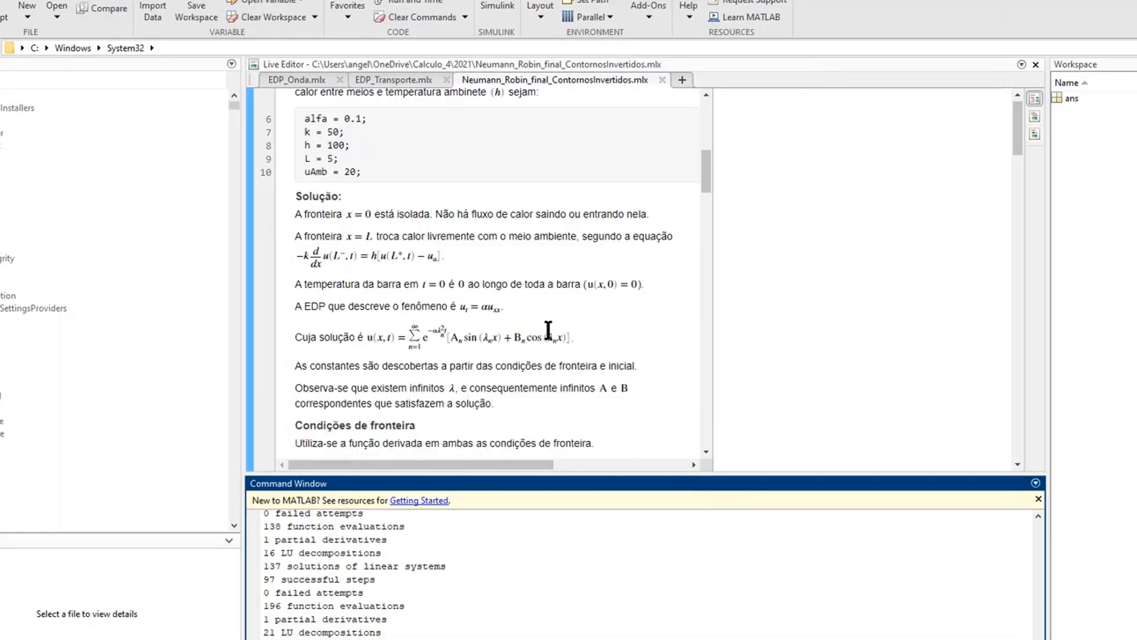
scroll(548, 330, down, 15)
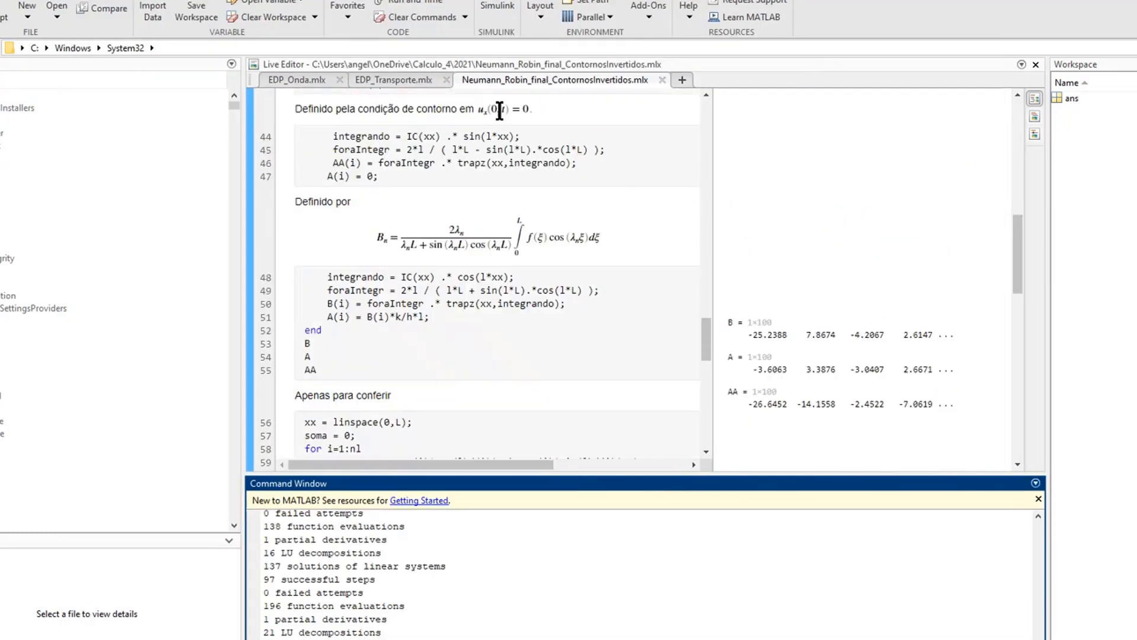
scroll(526, 298, down, 10)
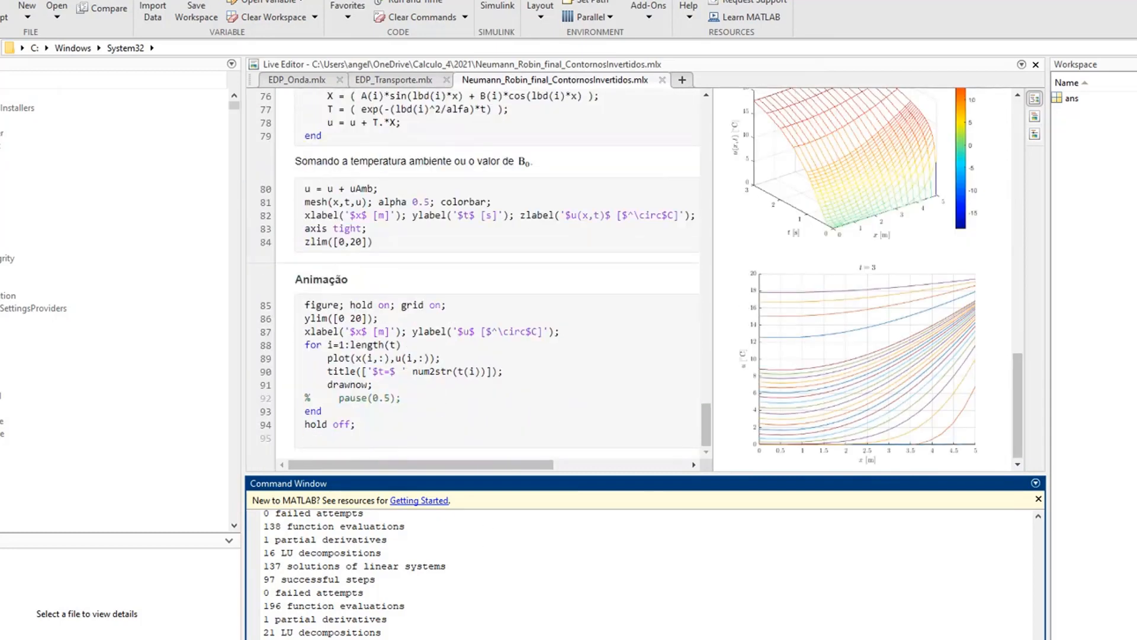
key(alt+Tab)
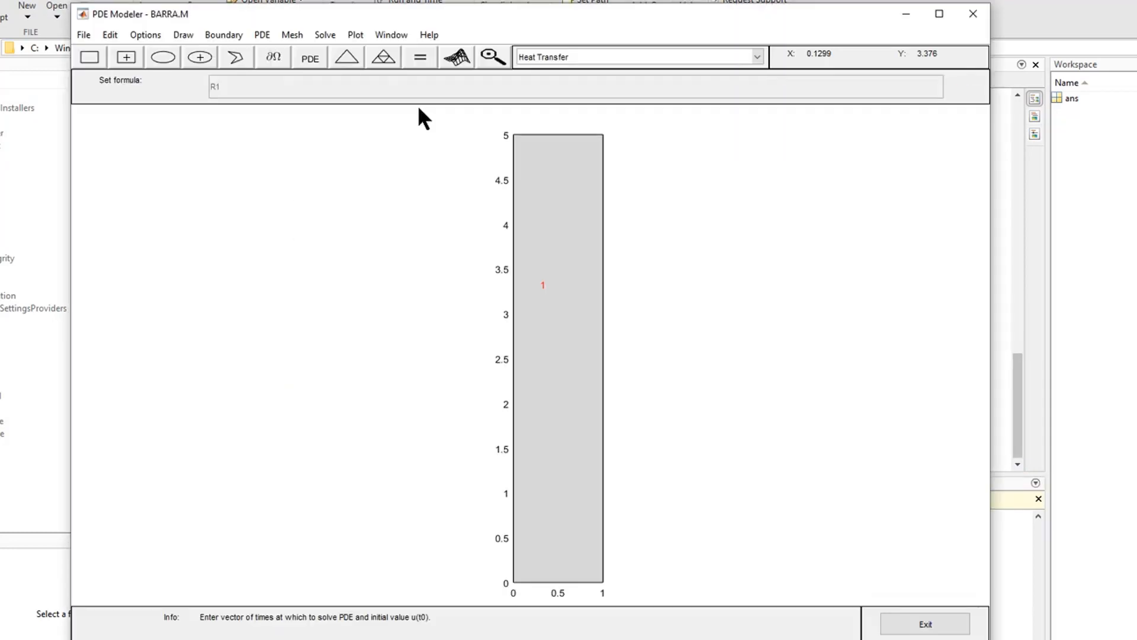
Initialize the triangular mesh on the rectangle and refine it once.
click(343, 53)
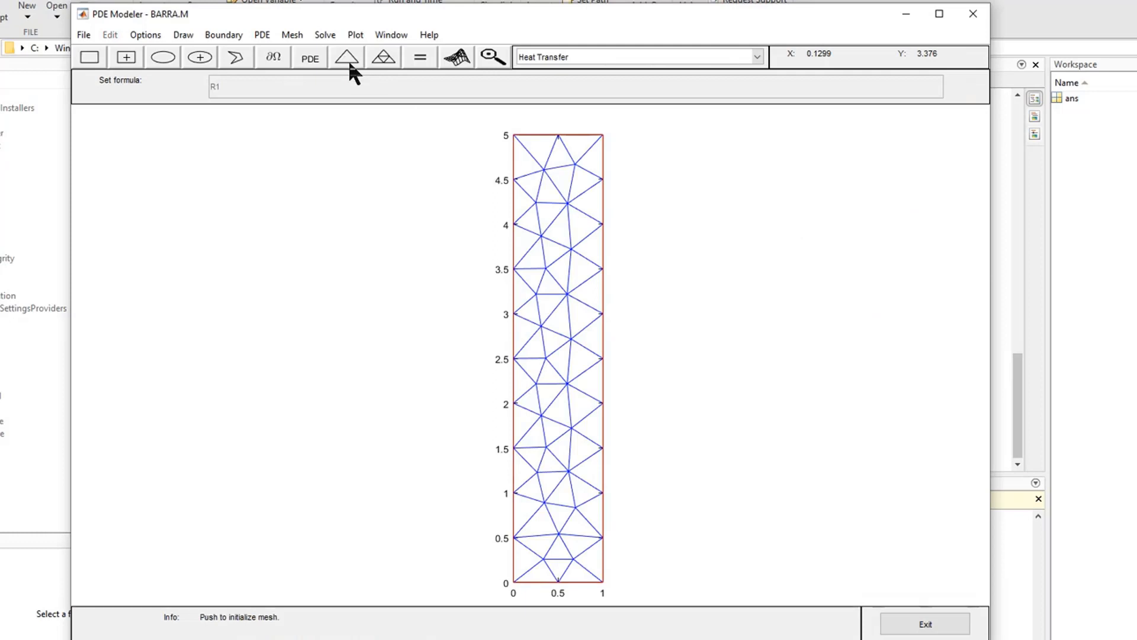
click(382, 59)
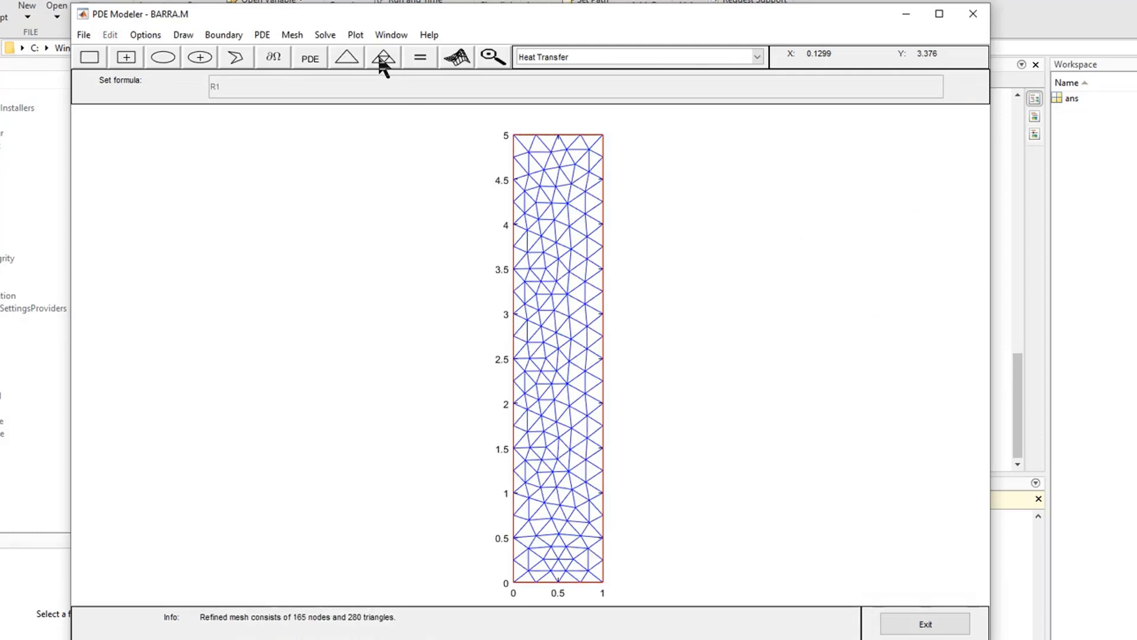
Enable animation for the temperature plot and set its number of repeats to 1.
click(456, 59)
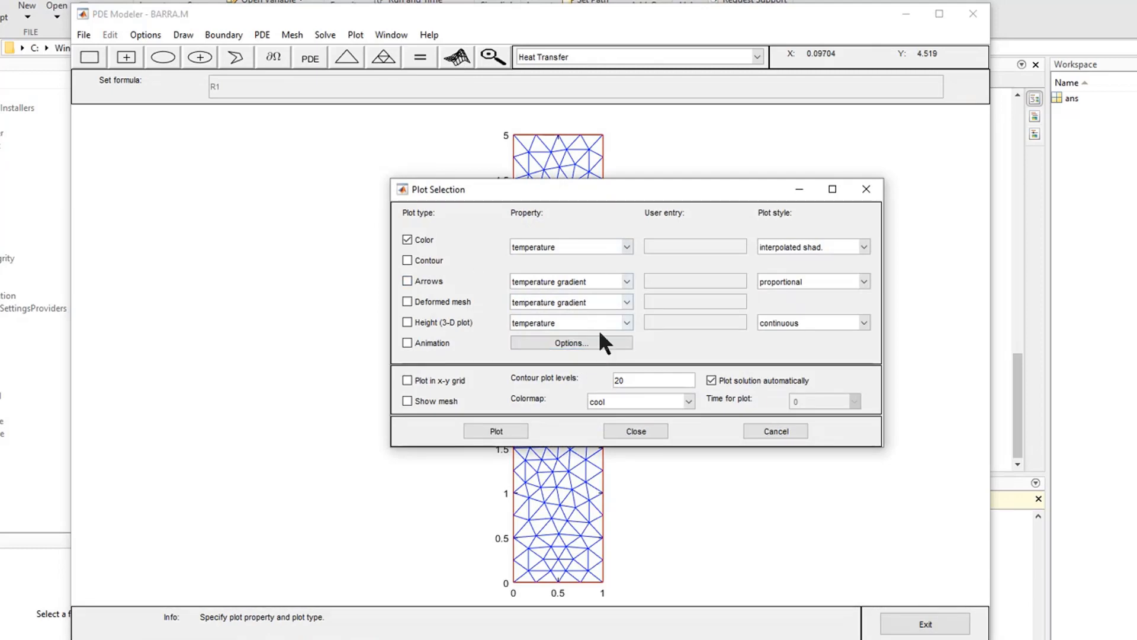
click(446, 344)
click(584, 343)
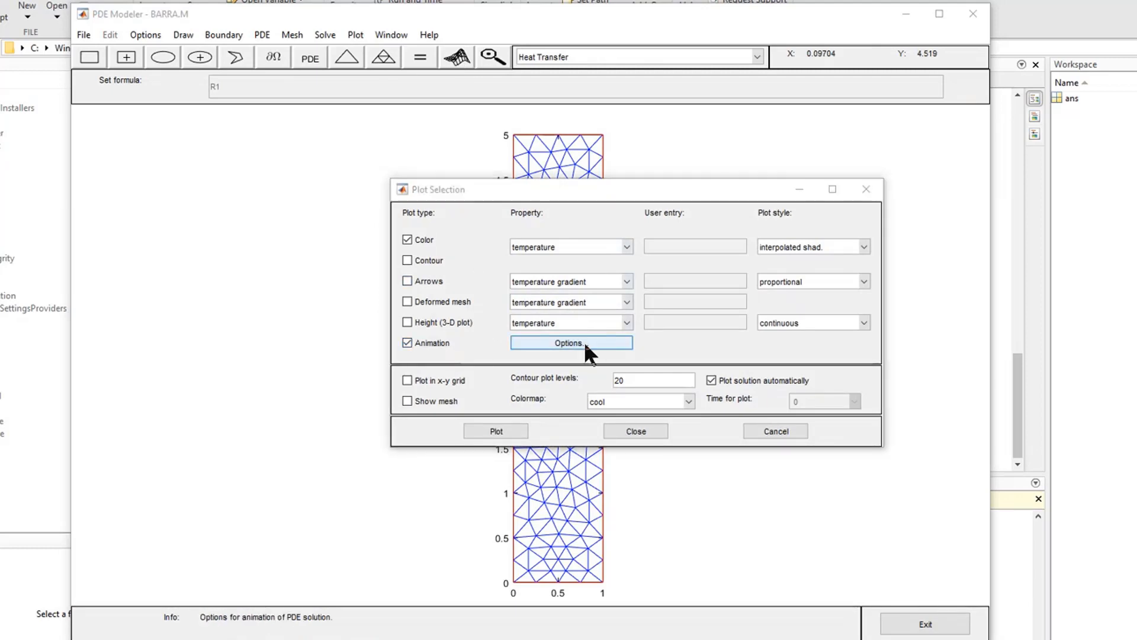
click(599, 322)
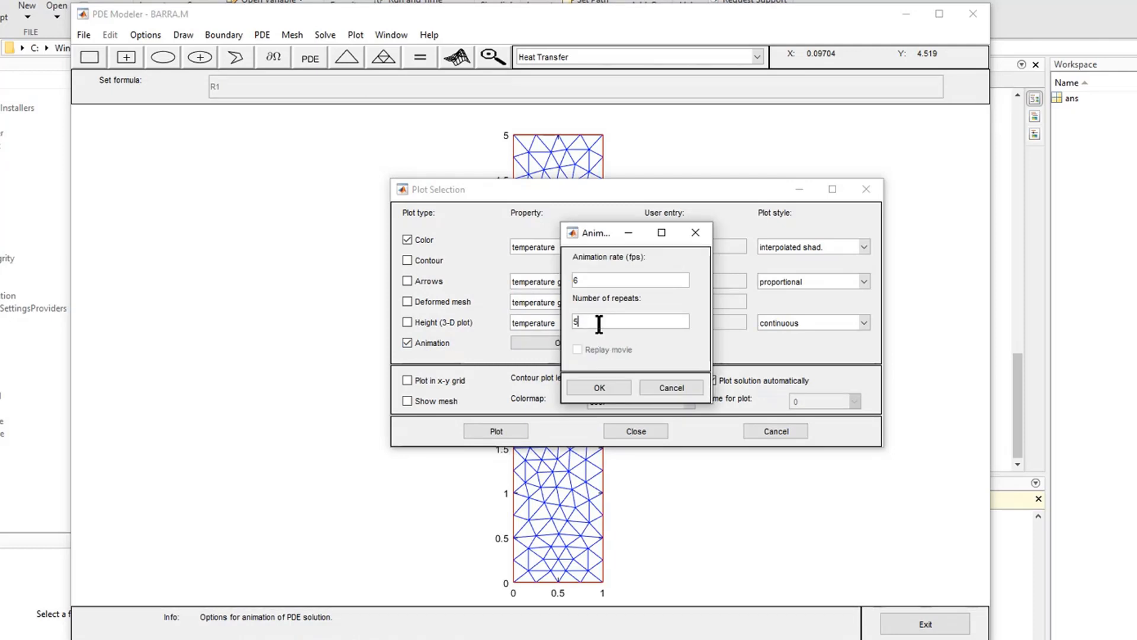
key(BackSpace)
text(1)
click(599, 388)
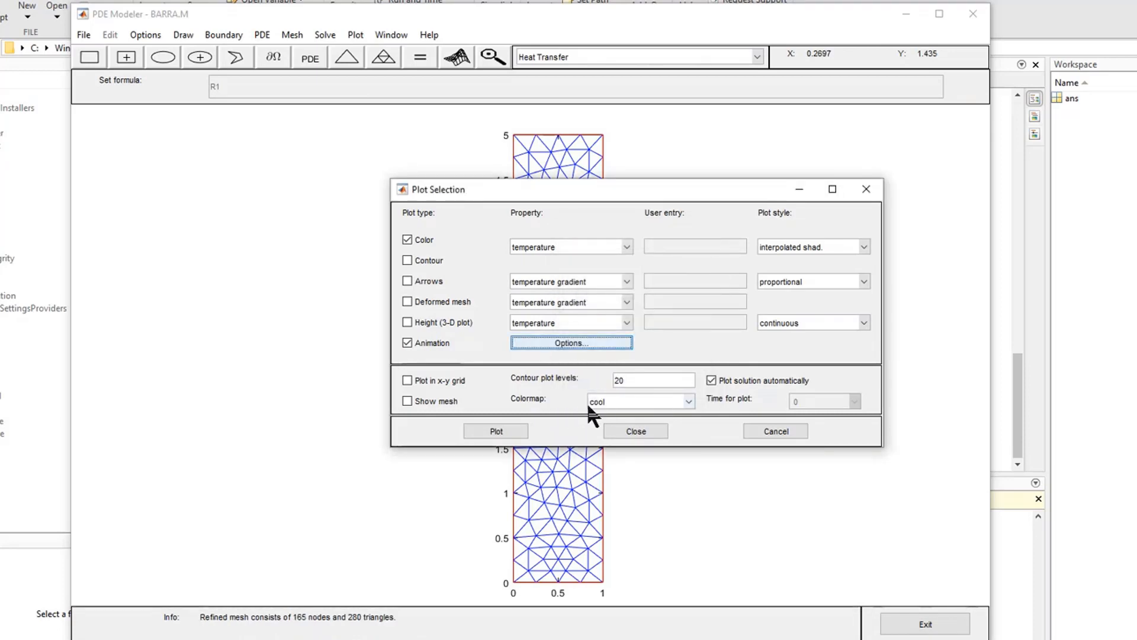
Set the colormap to jet and plot the animated temperature solution.
click(658, 401)
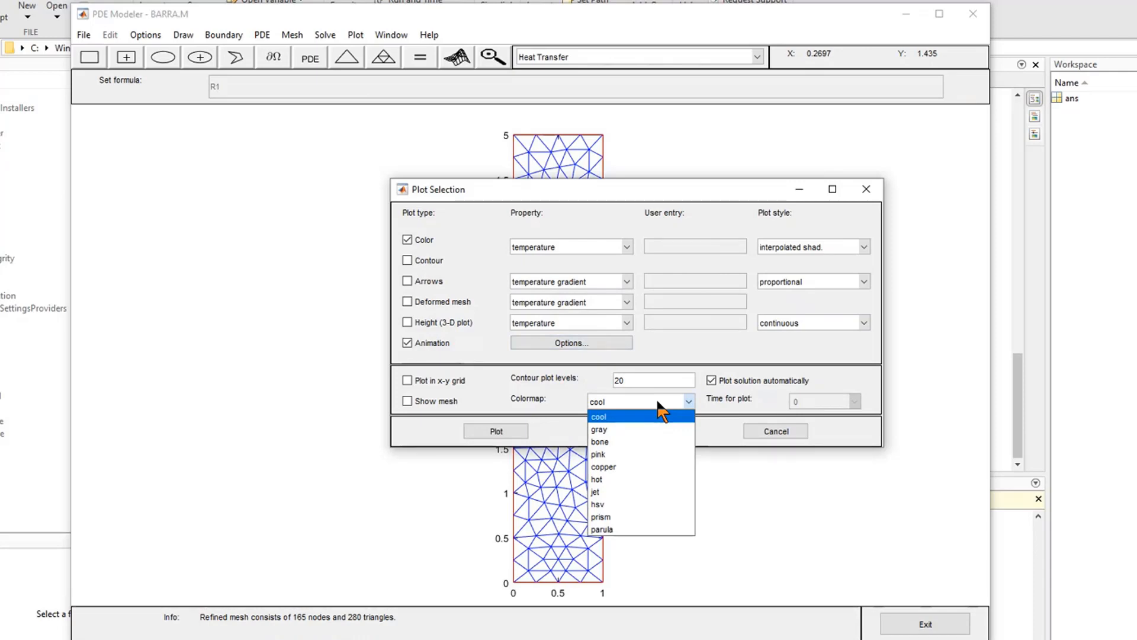
click(609, 492)
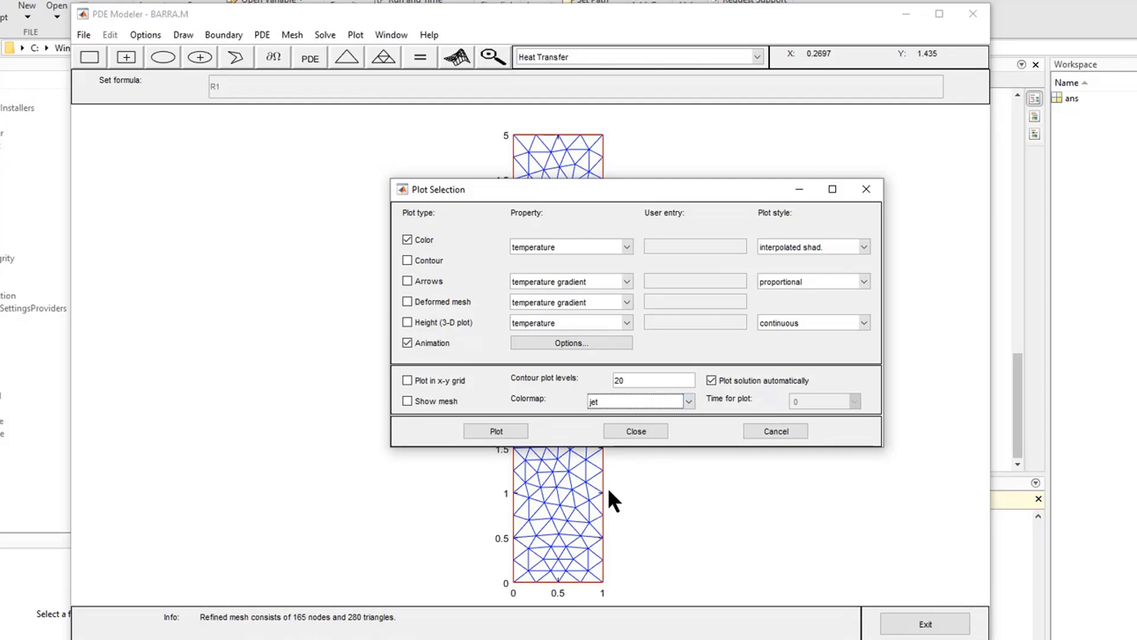
click(512, 430)
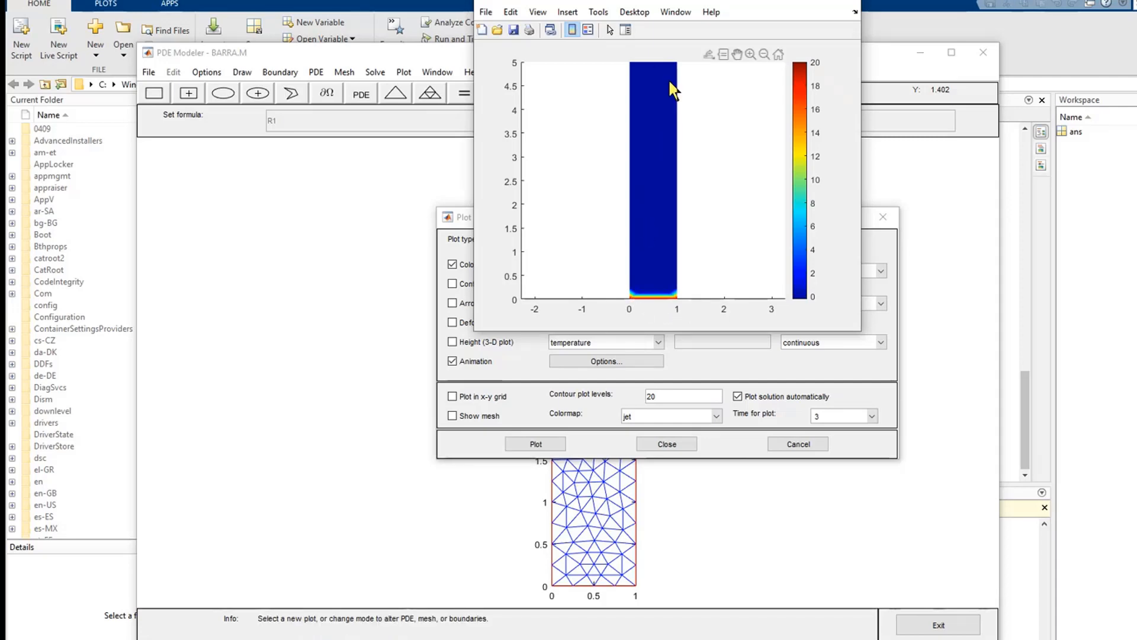
Close the plot settings and the temperature animation figure.
click(460, 220)
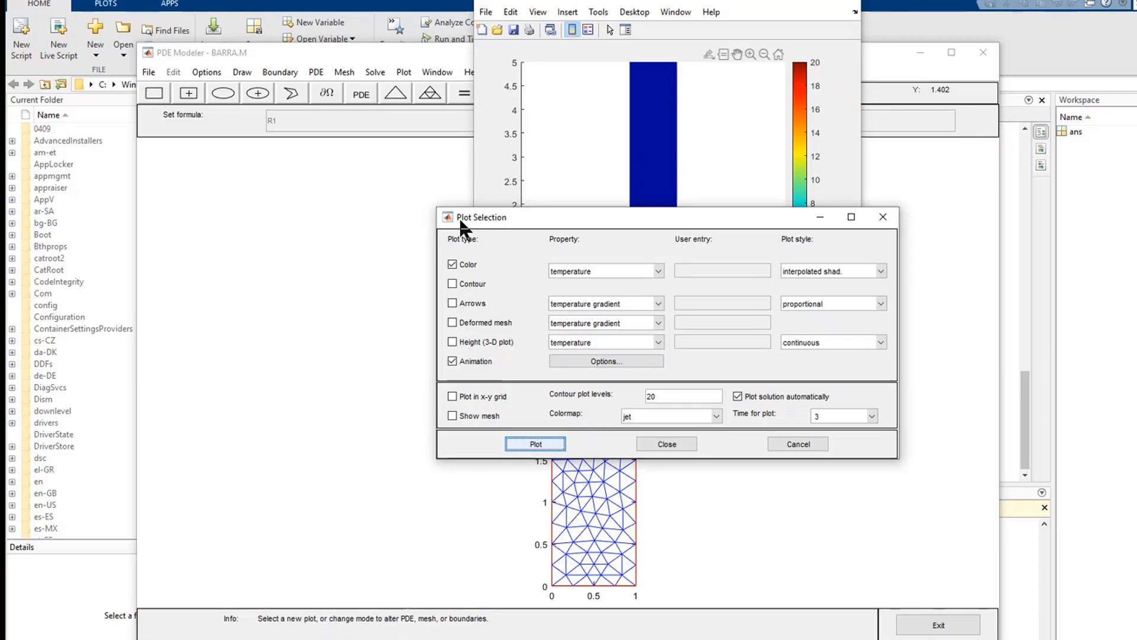
click(688, 156)
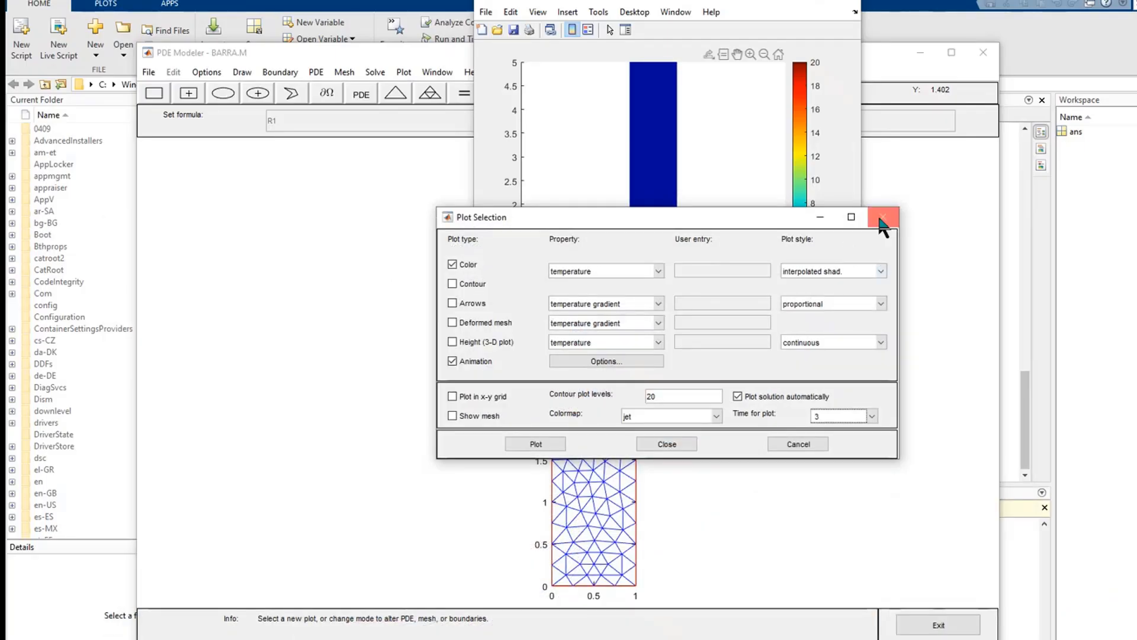
click(883, 220)
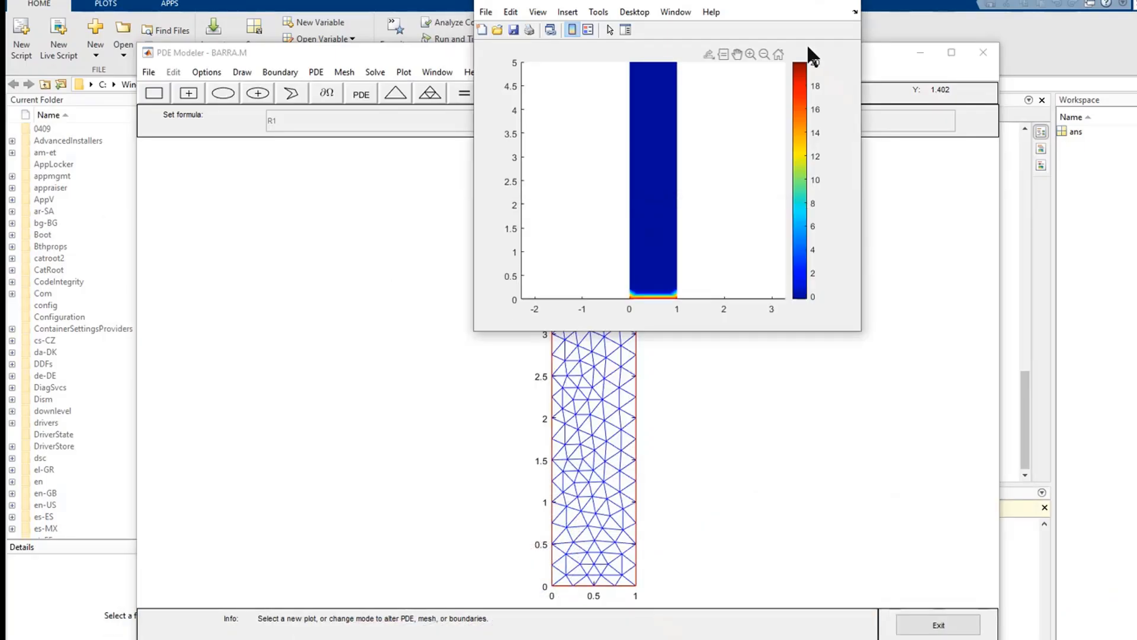
click(836, 2)
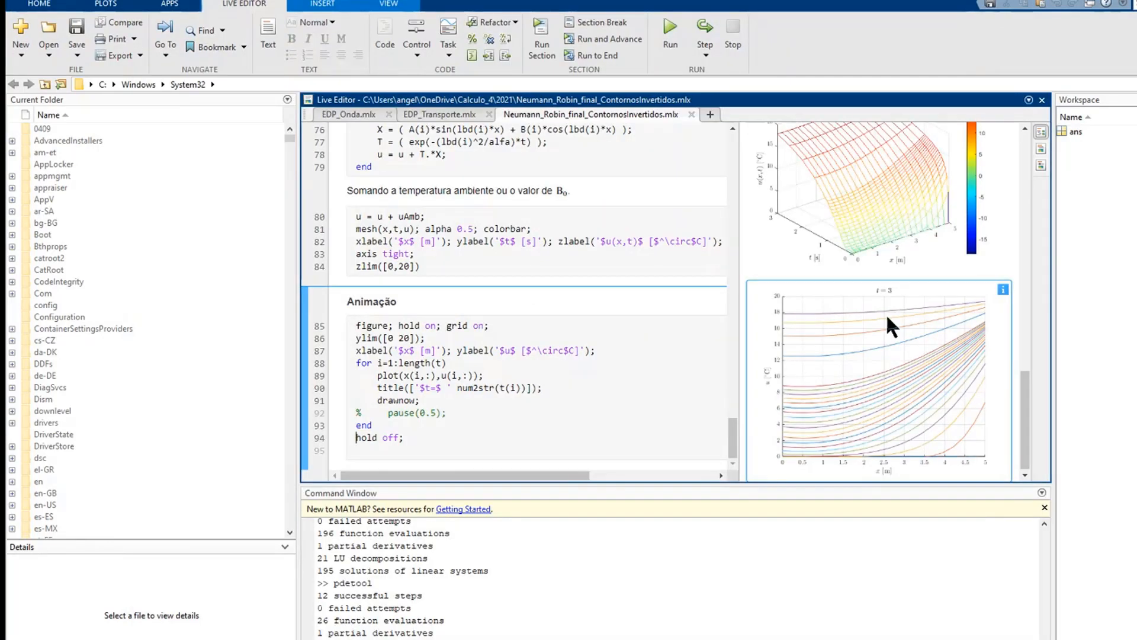
Examine the alfa, k and h parameter values in the live script's problem definition.
scroll(587, 388, up, 5)
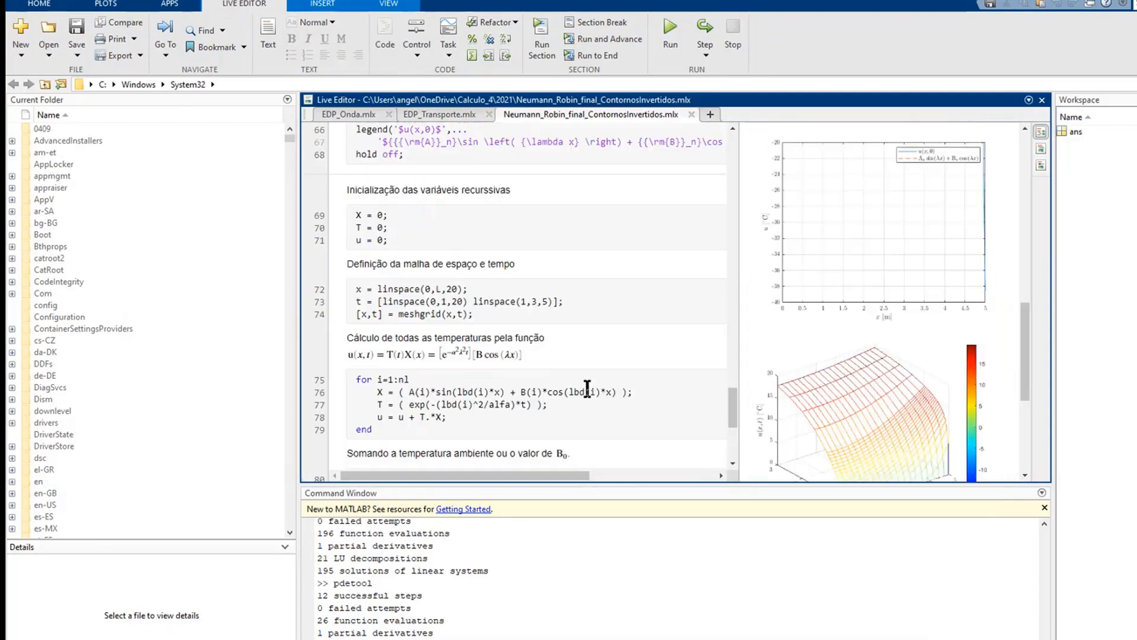
scroll(587, 388, up, 20)
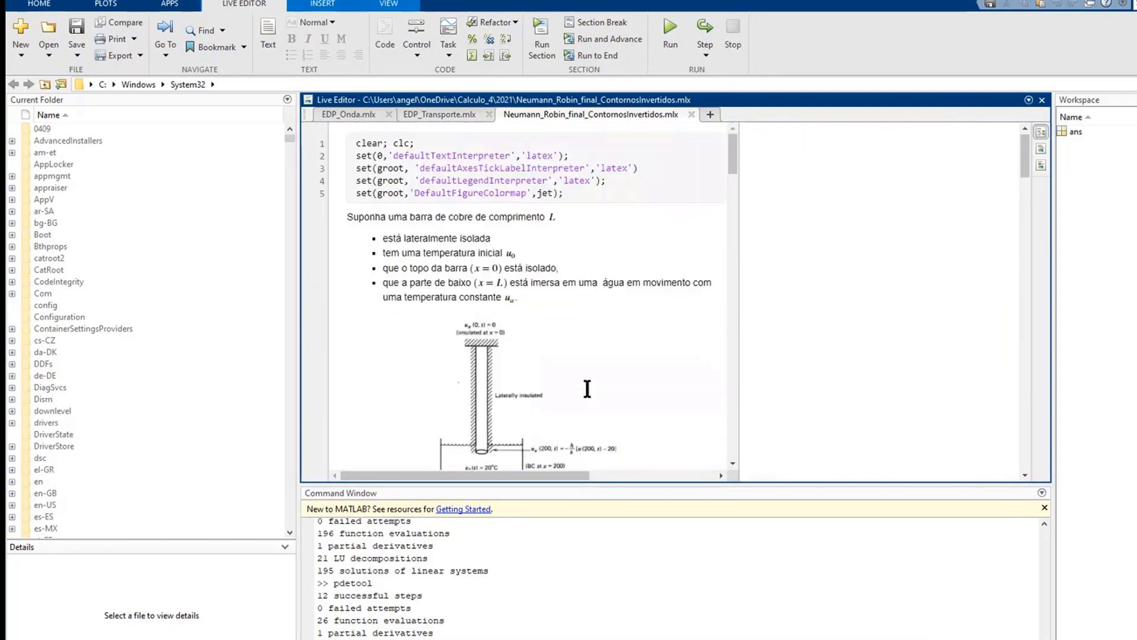
scroll(587, 389, down, 6)
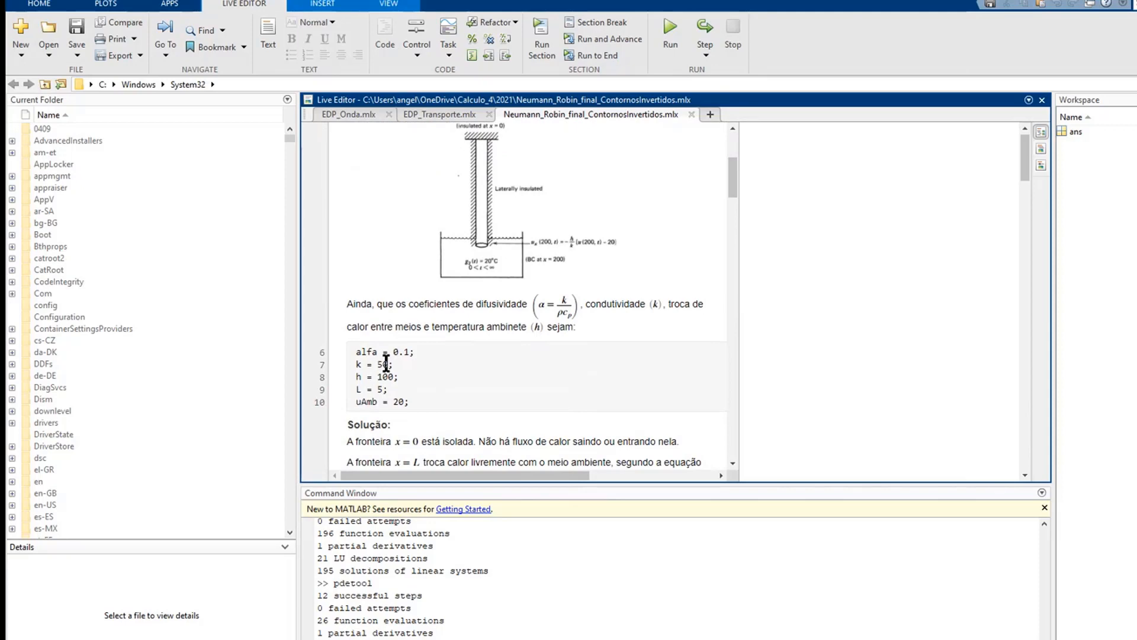
click(384, 363)
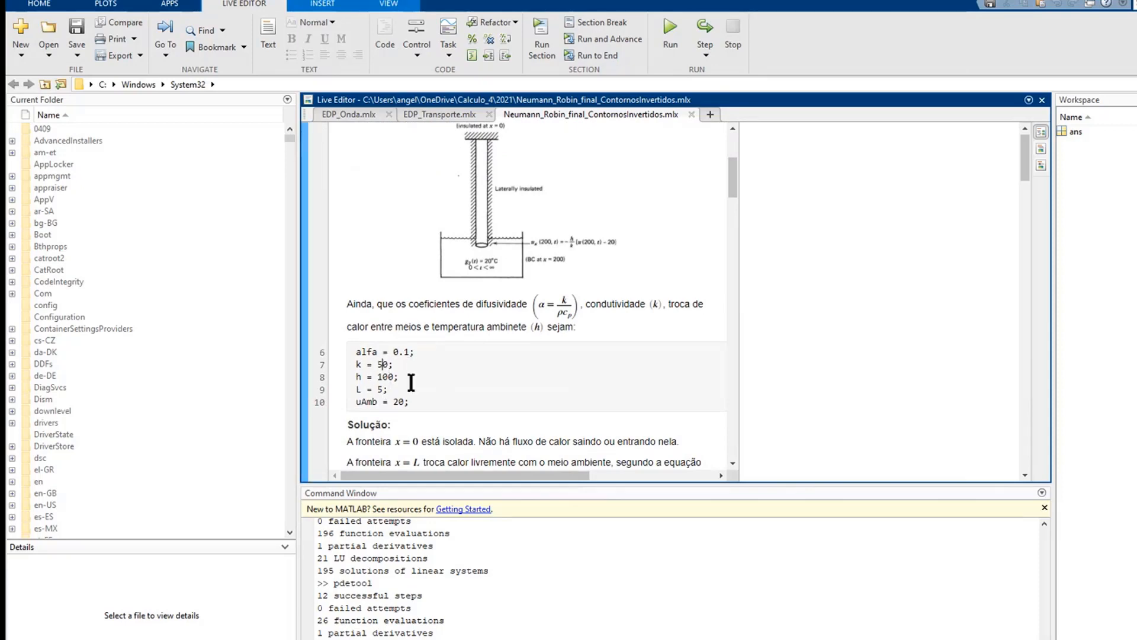
double_click(400, 352)
drag(413, 354, 416, 353)
Compare the PDE Specification coefficients with the live script's parameters and return to the meshed PDE Modeler model.
click(555, 639)
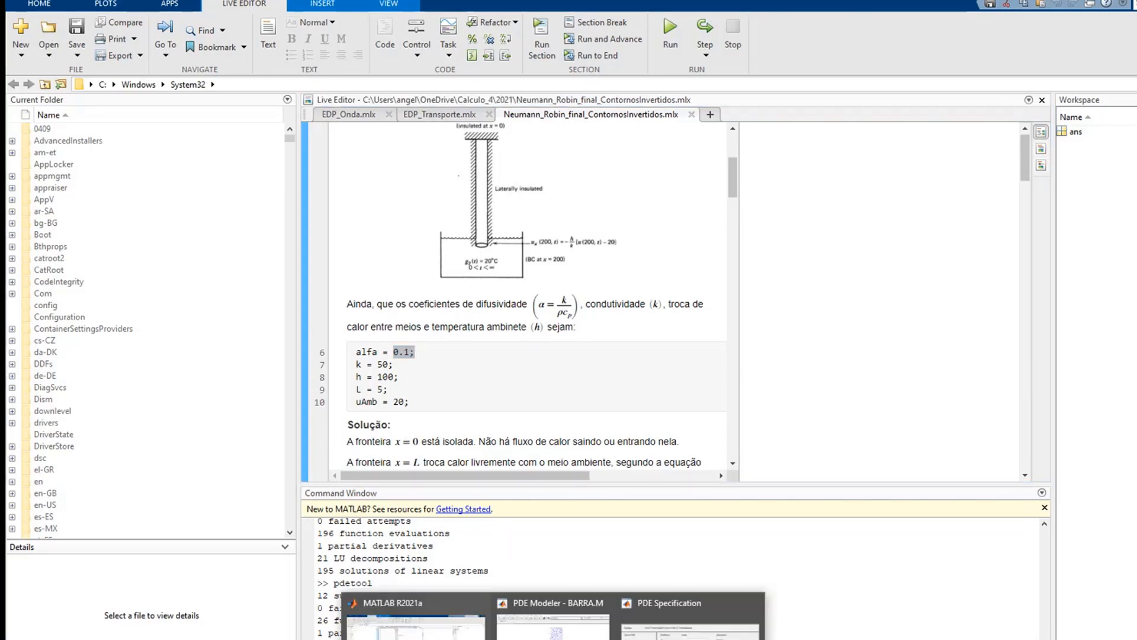
click(692, 622)
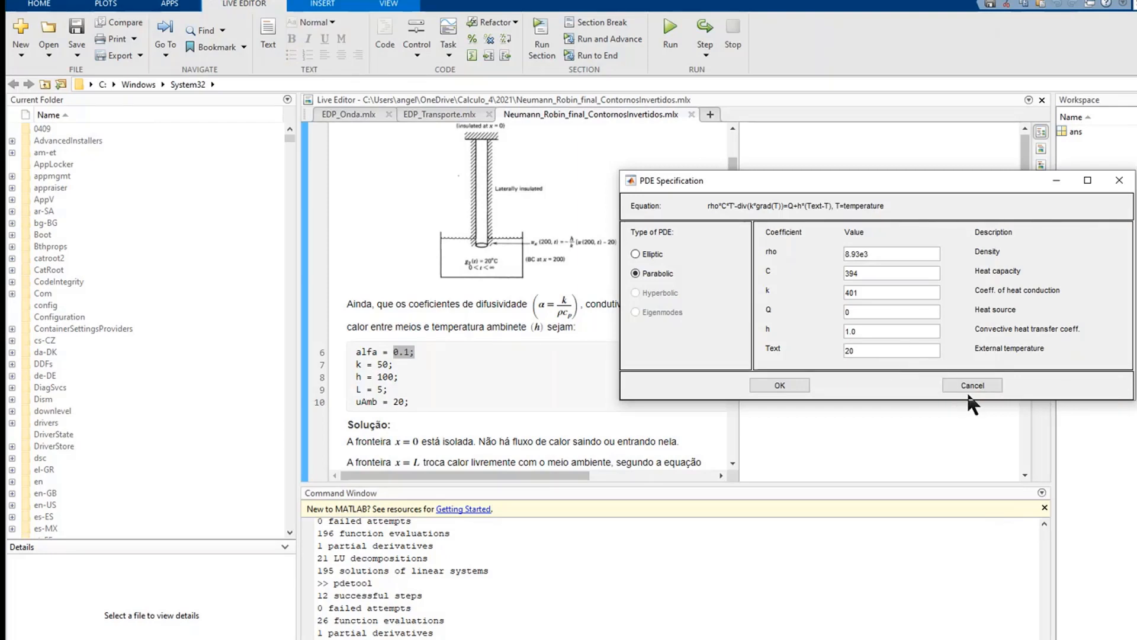
click(555, 639)
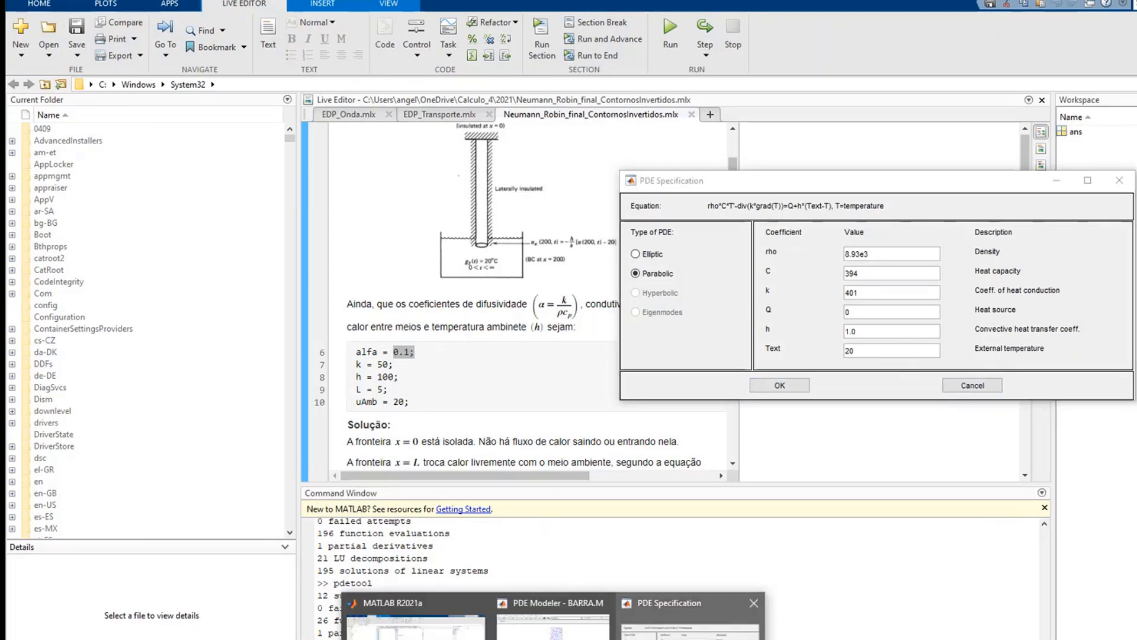
click(416, 622)
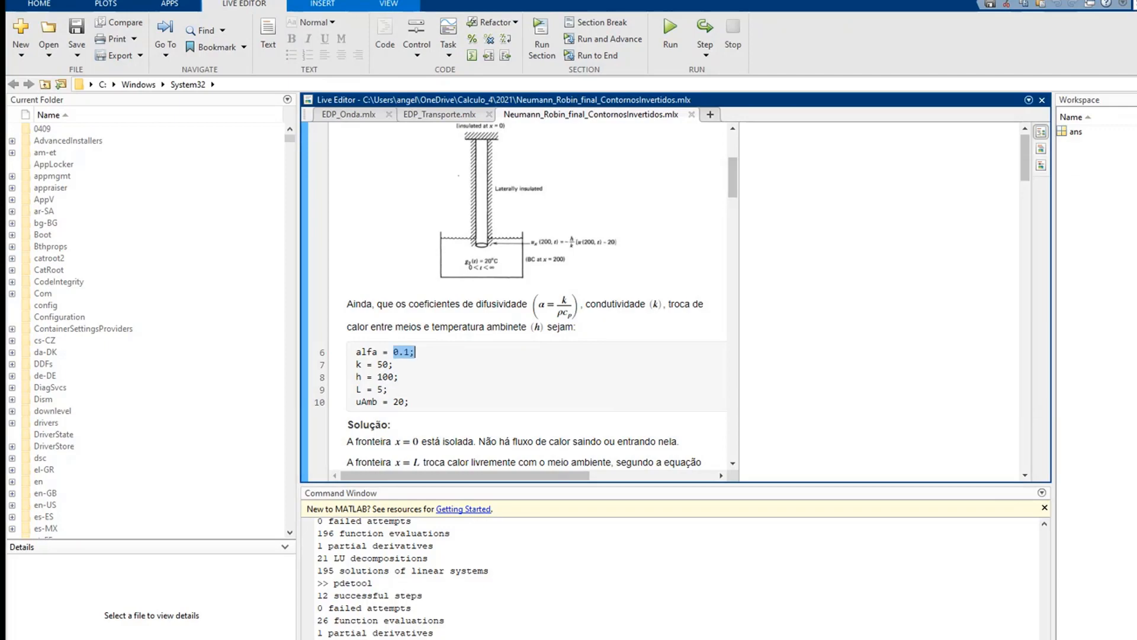
click(555, 639)
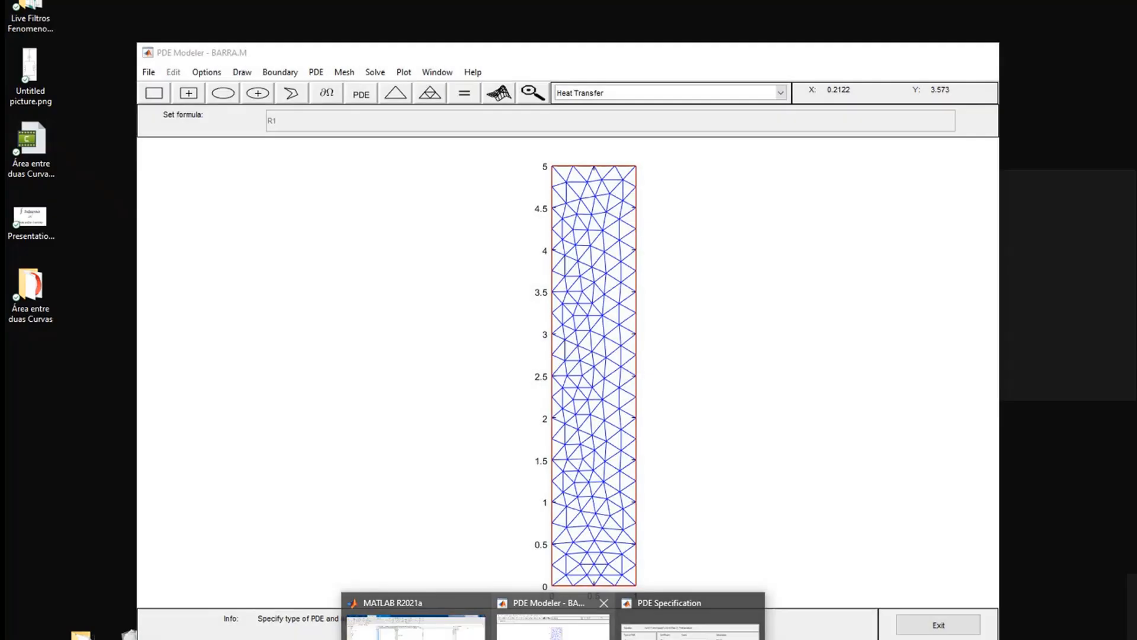
click(552, 625)
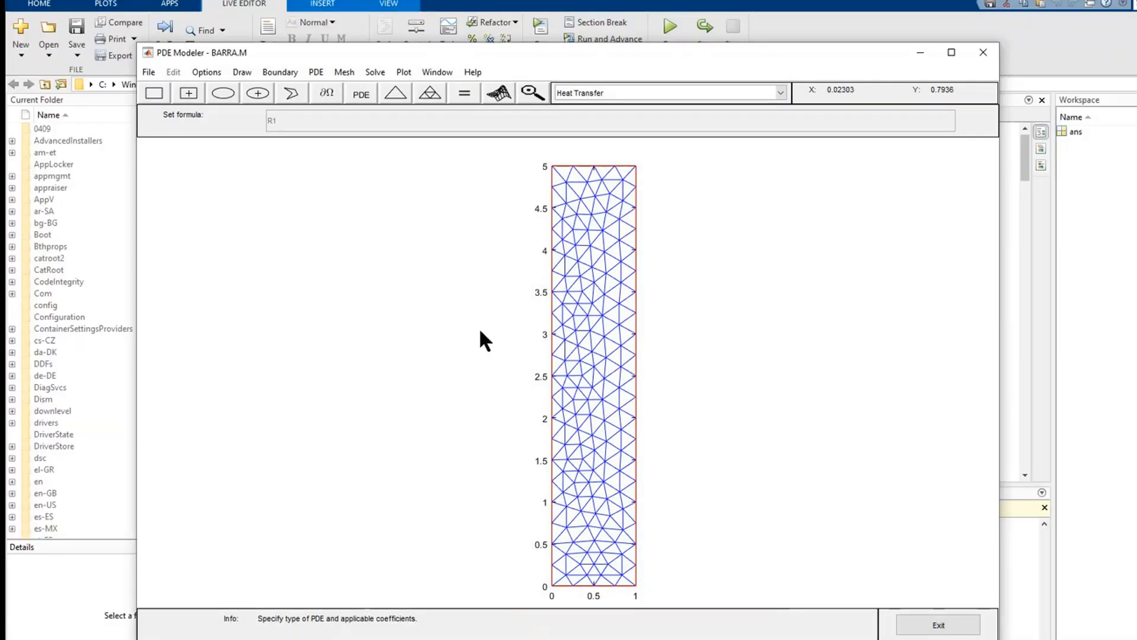
Set the solution times to linspace(0,2000,20) and save the model.
click(398, 73)
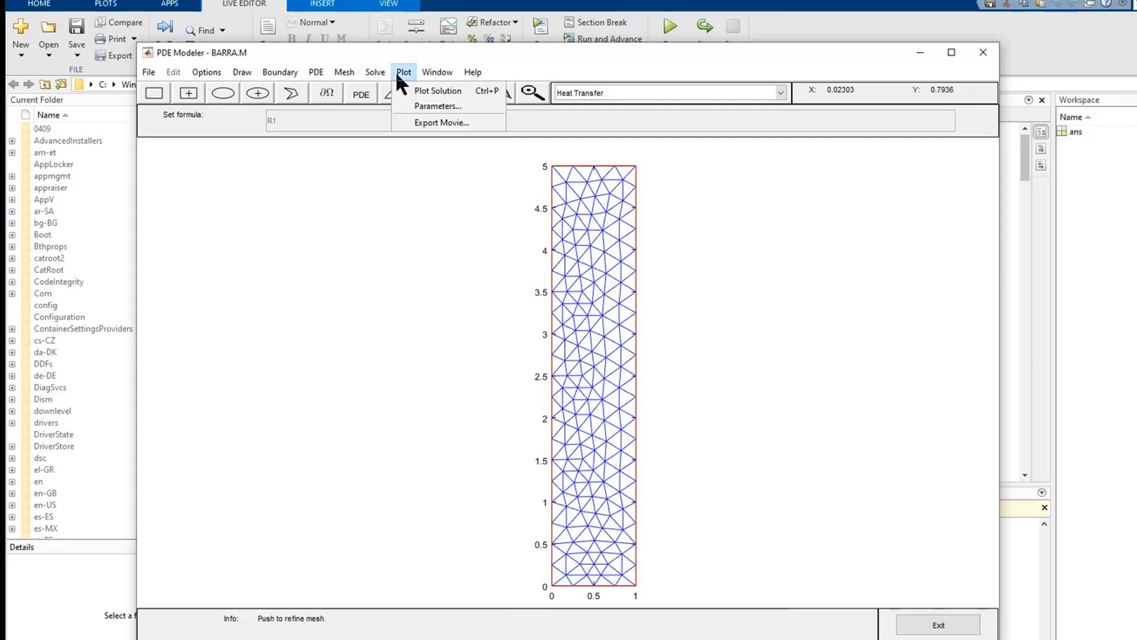
click(425, 106)
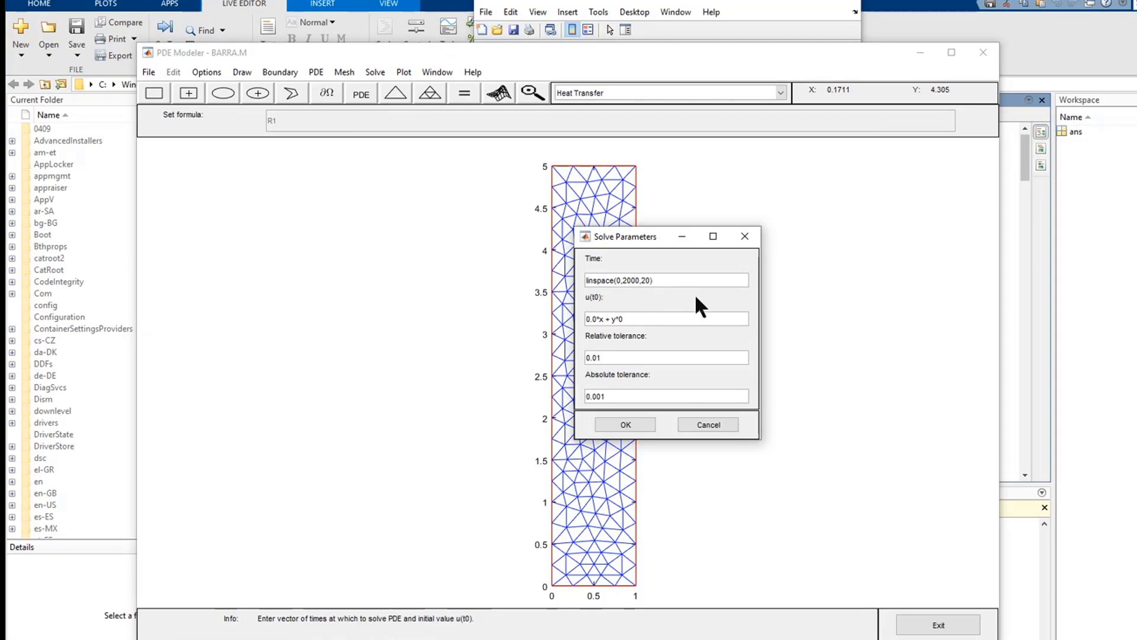
click(658, 280)
click(627, 425)
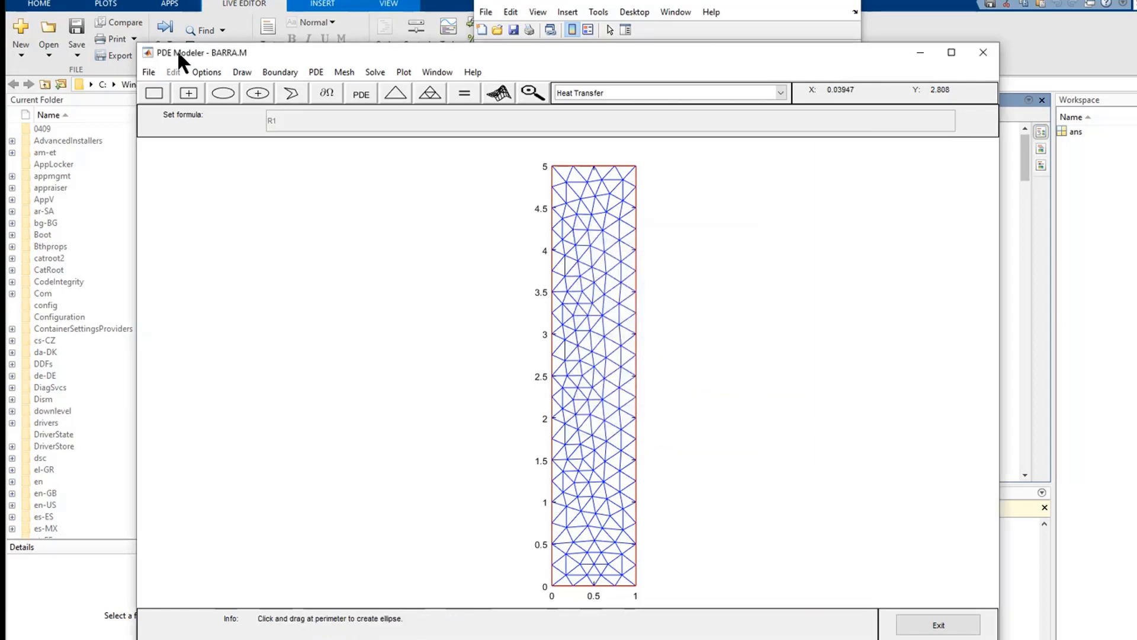
click(149, 72)
click(173, 122)
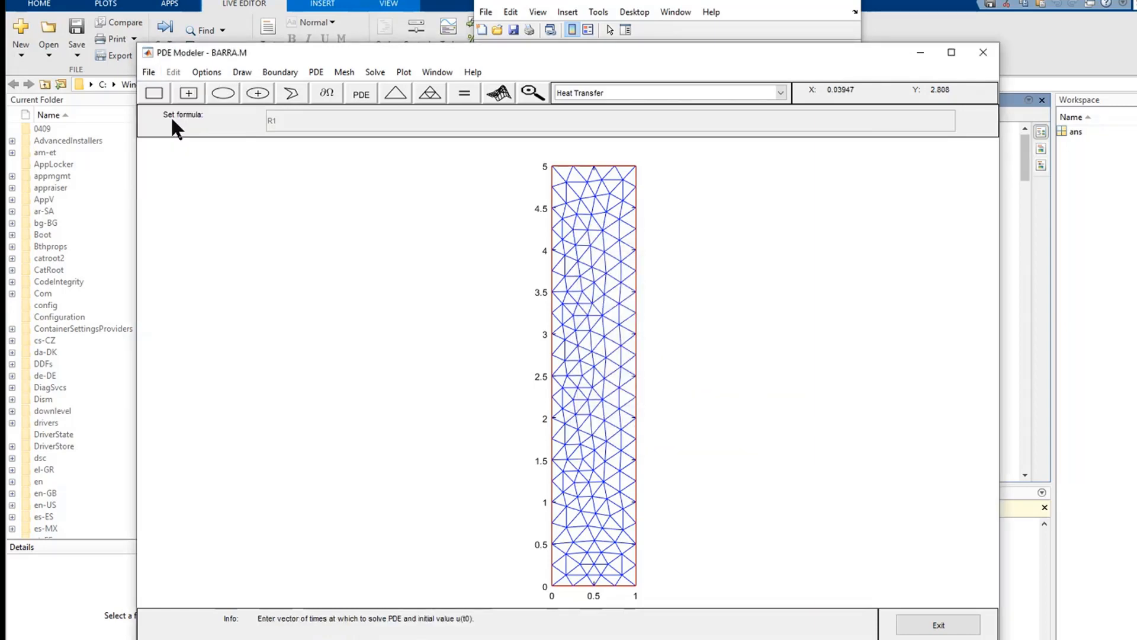
Set the animation's number of repeats to 0, plot the animated temperature, and close the figure and plot settings.
click(499, 93)
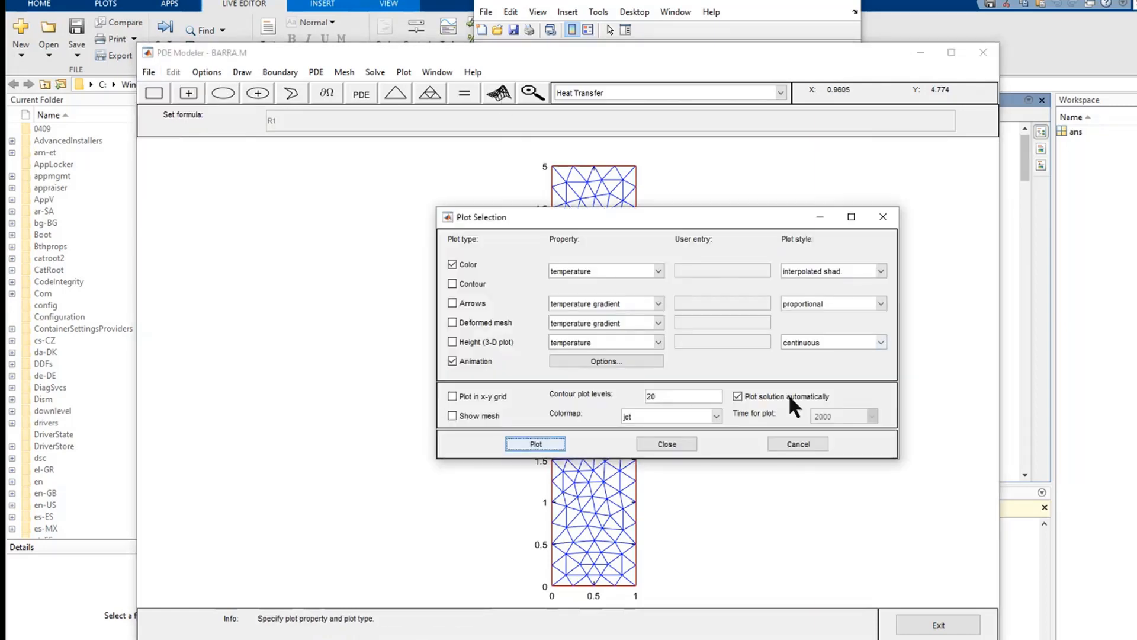
click(616, 360)
double_click(634, 345)
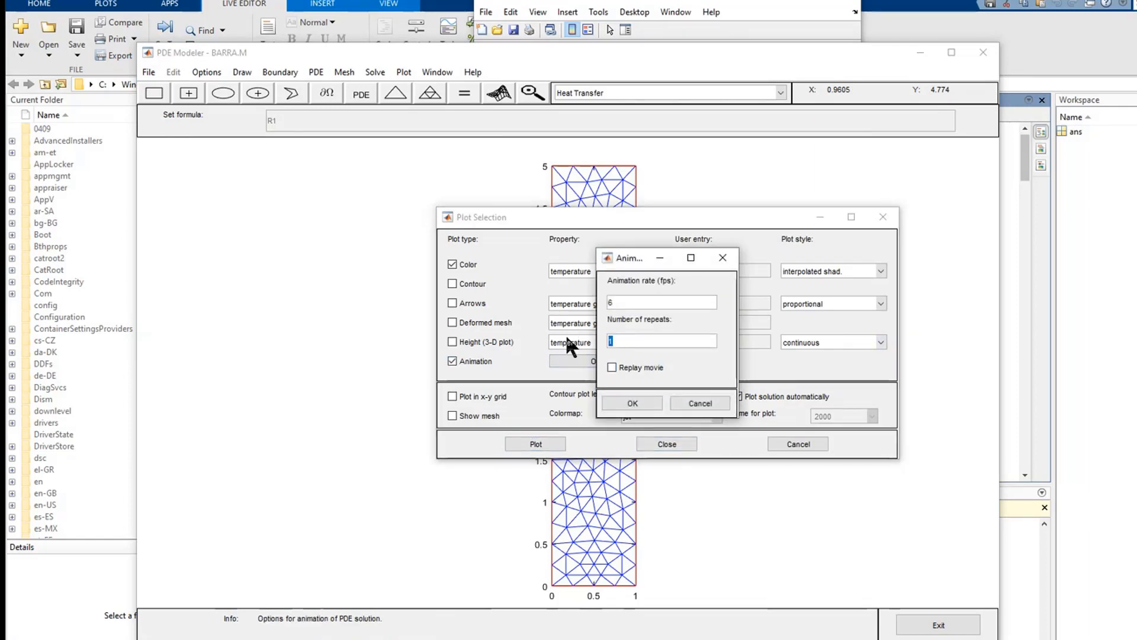
text(0)
click(635, 401)
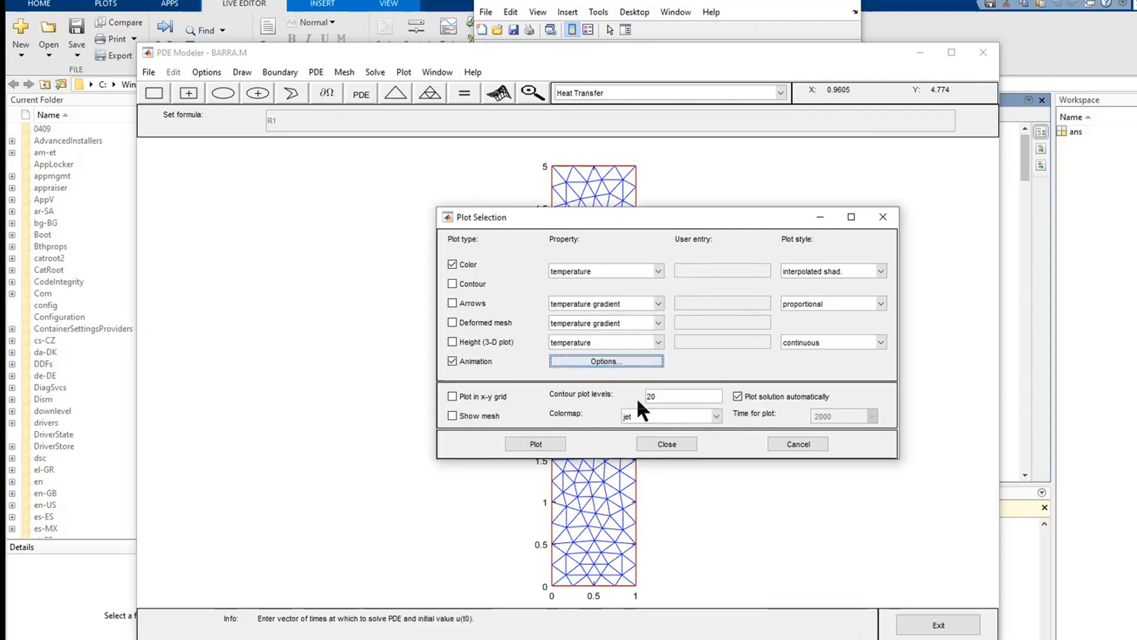
click(558, 448)
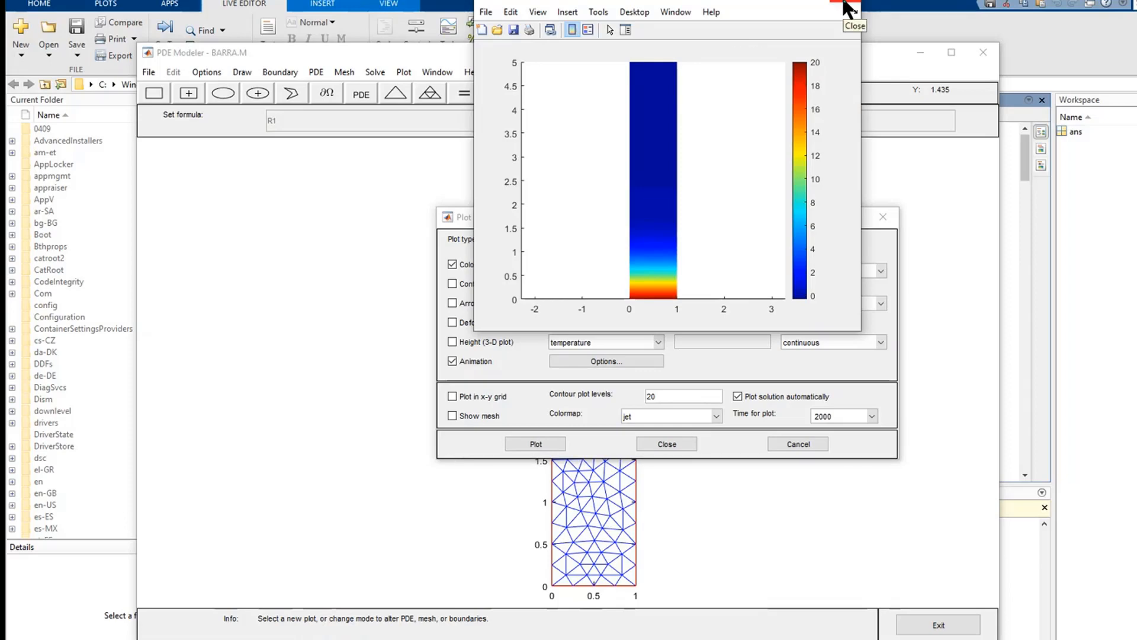
click(851, 9)
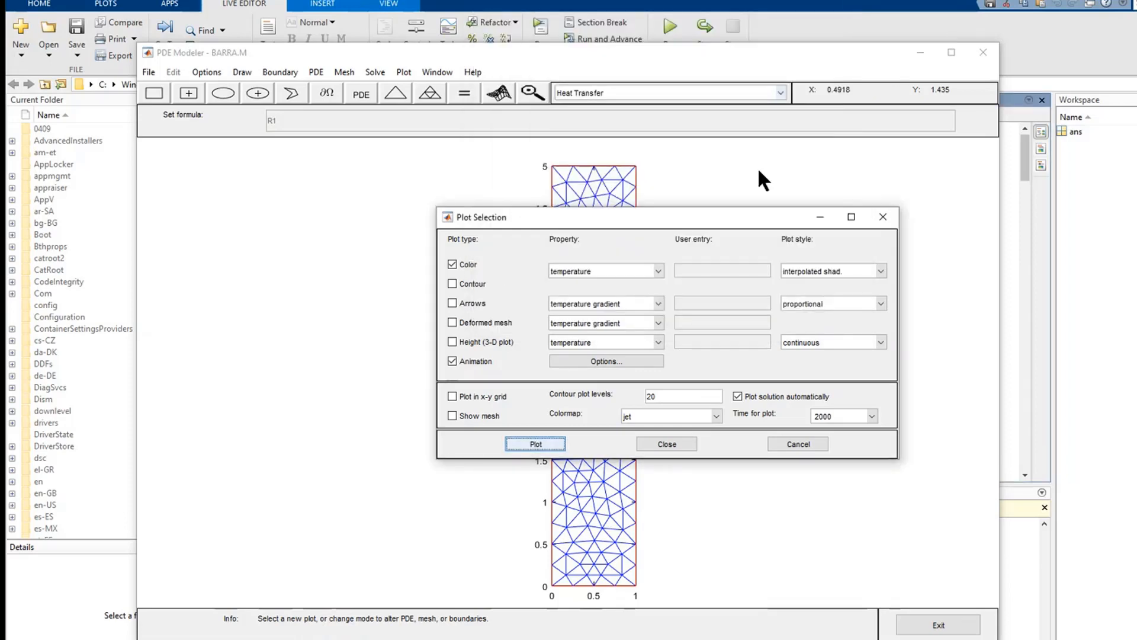
click(884, 217)
Set the solution times to linspace(0,200000,20) and plot the animated temperature again.
click(375, 71)
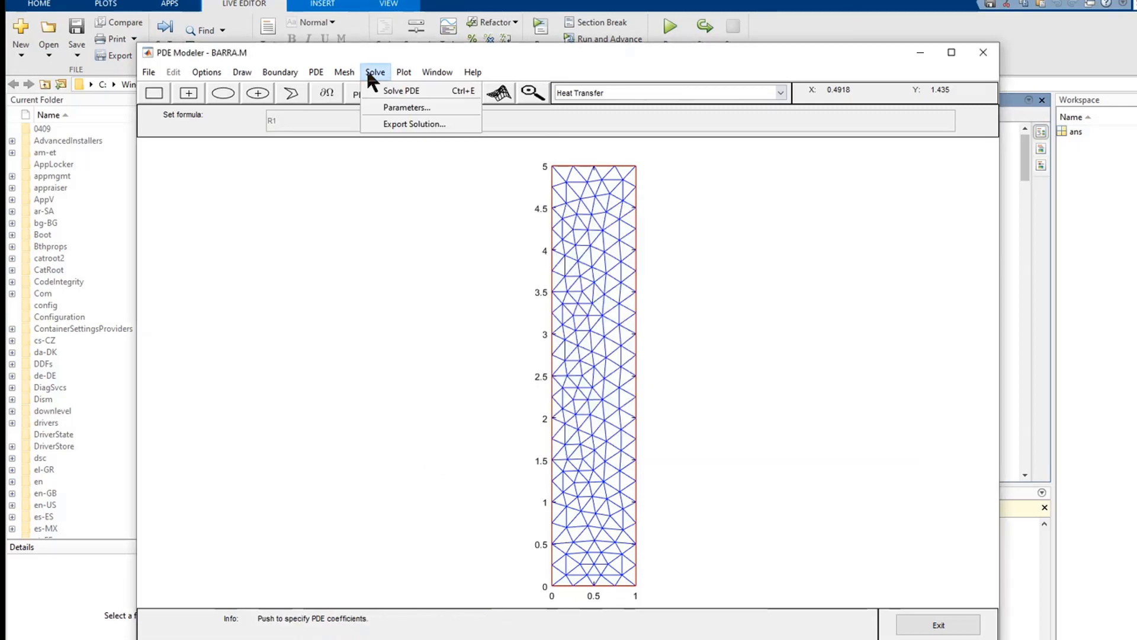
click(391, 106)
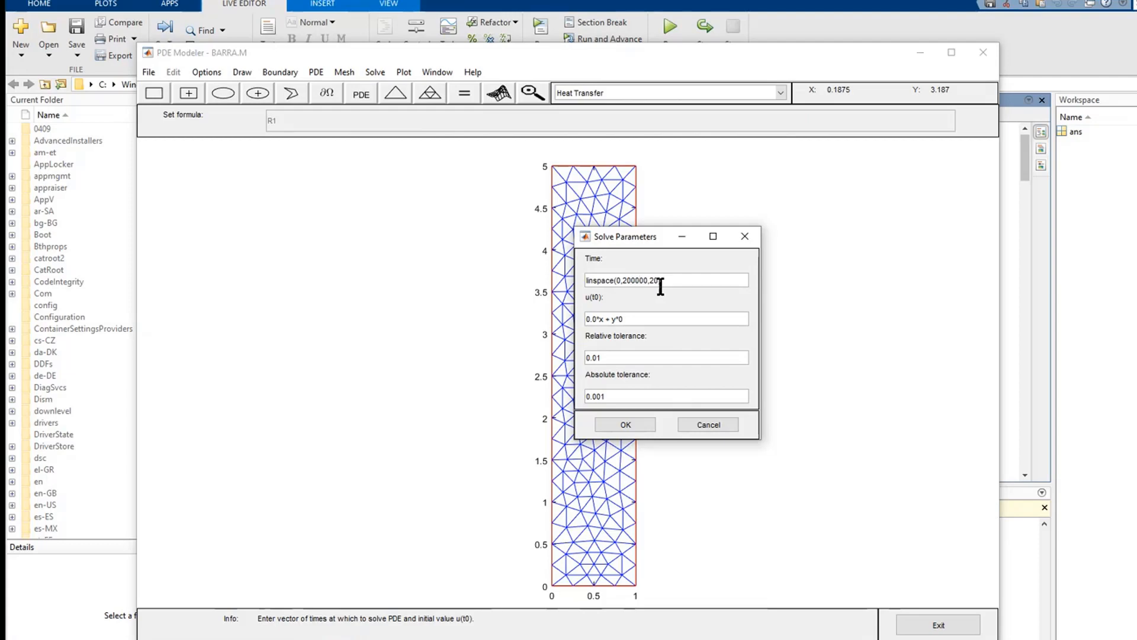
click(644, 425)
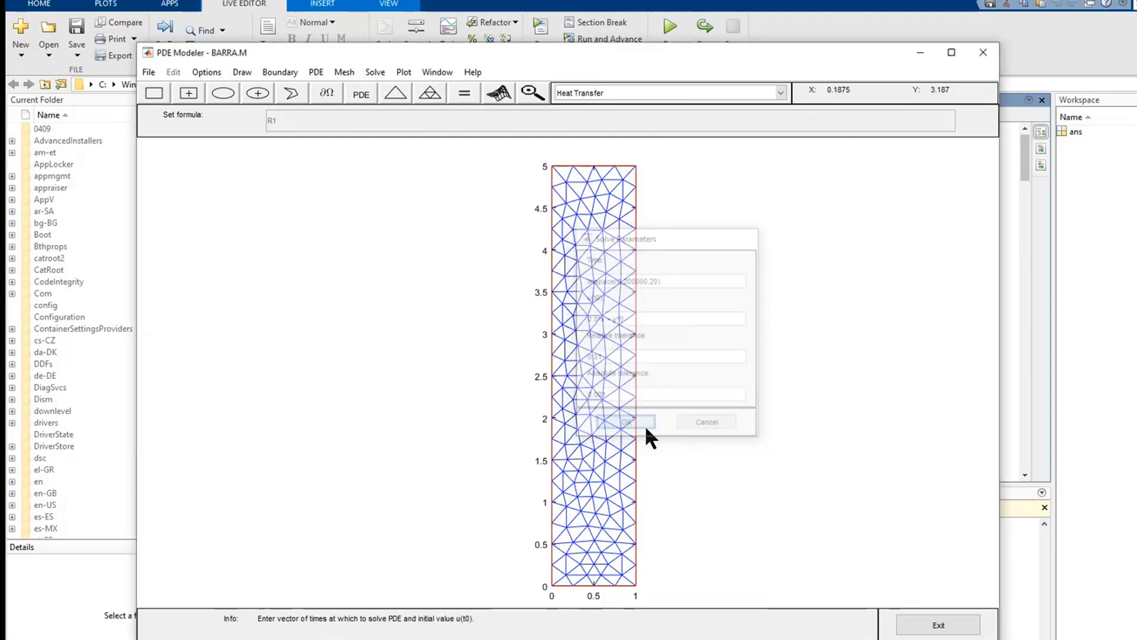
click(405, 72)
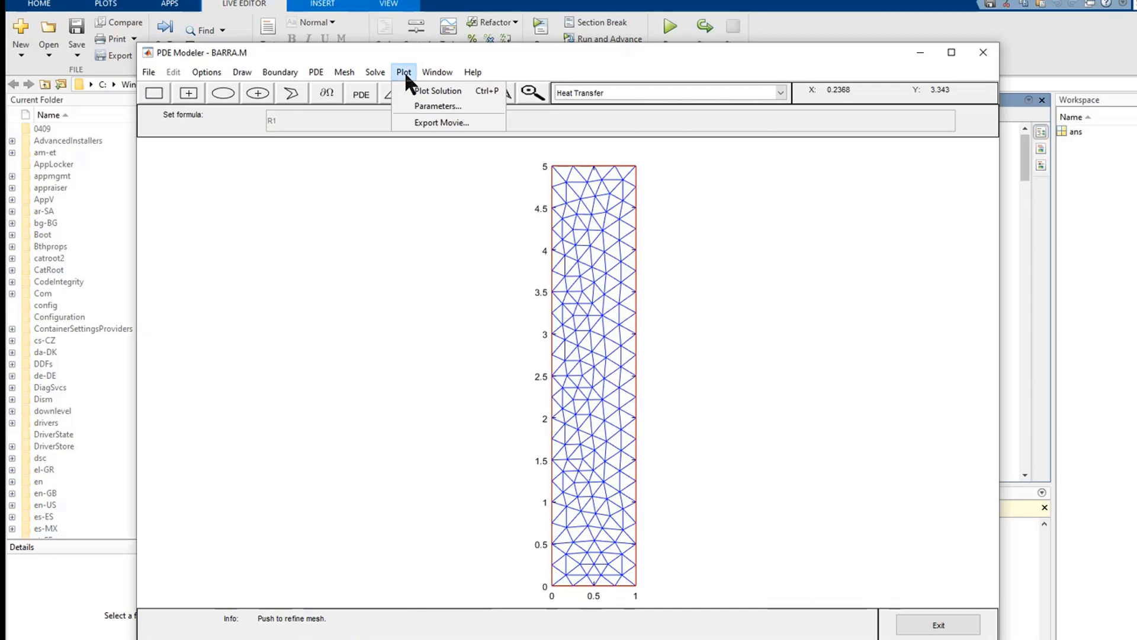
click(472, 188)
click(498, 94)
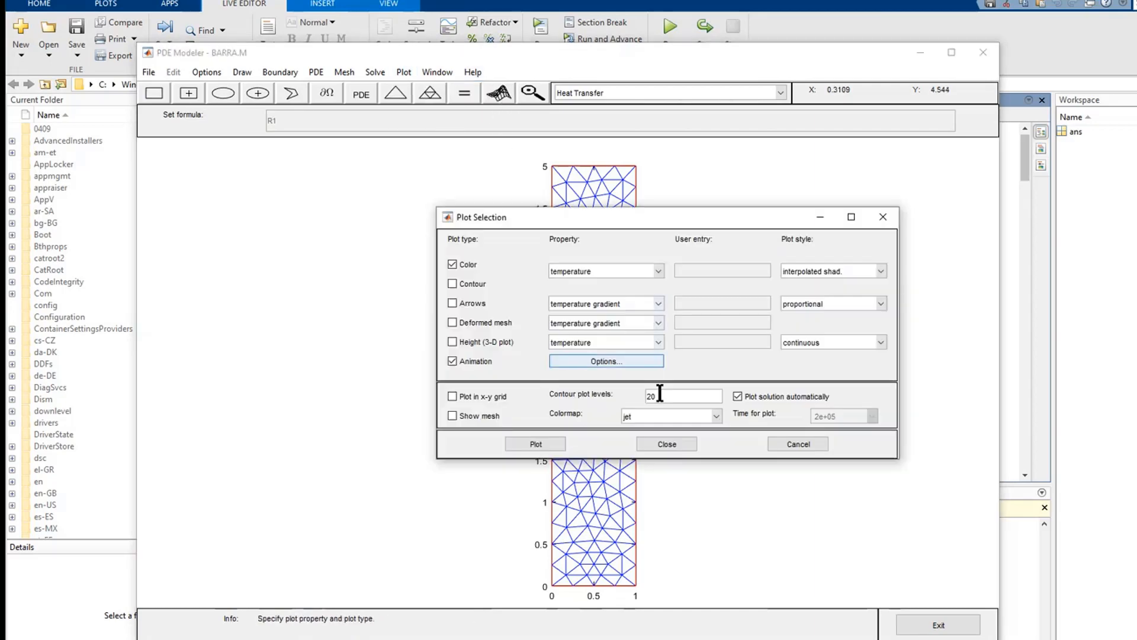
click(536, 445)
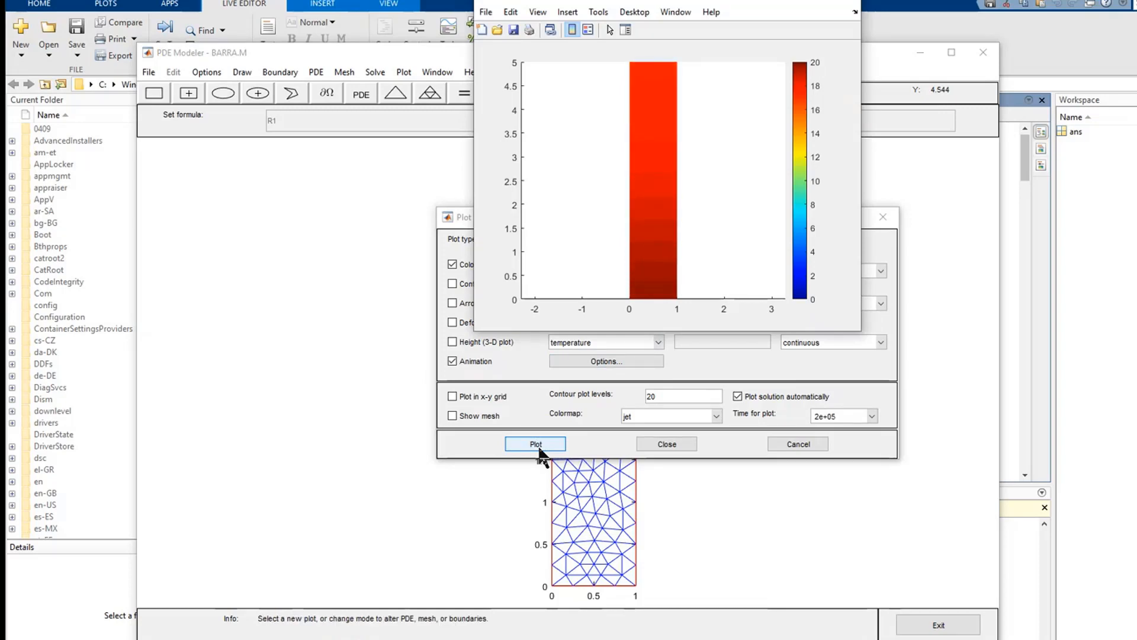
Close the temperature figure and the plot settings.
click(851, 7)
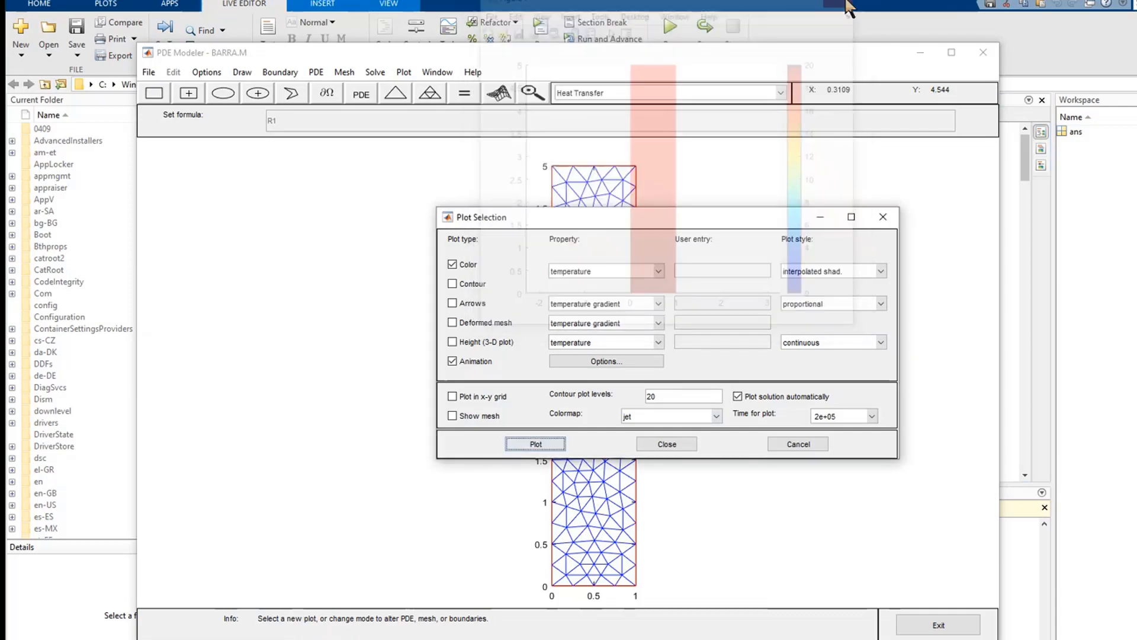
click(403, 72)
click(431, 104)
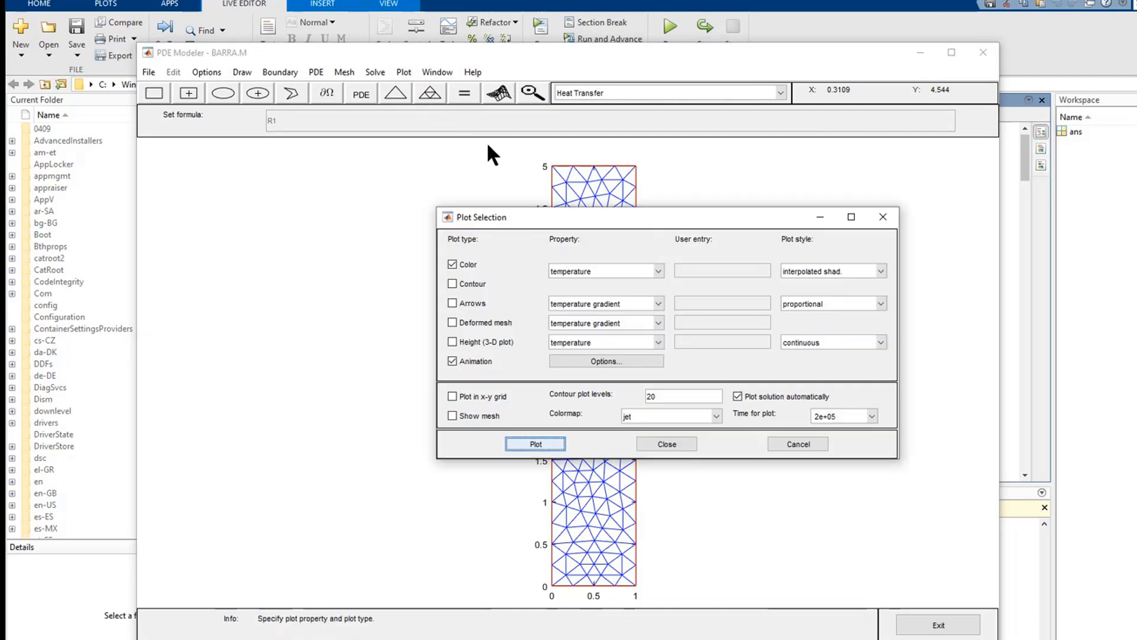
click(882, 218)
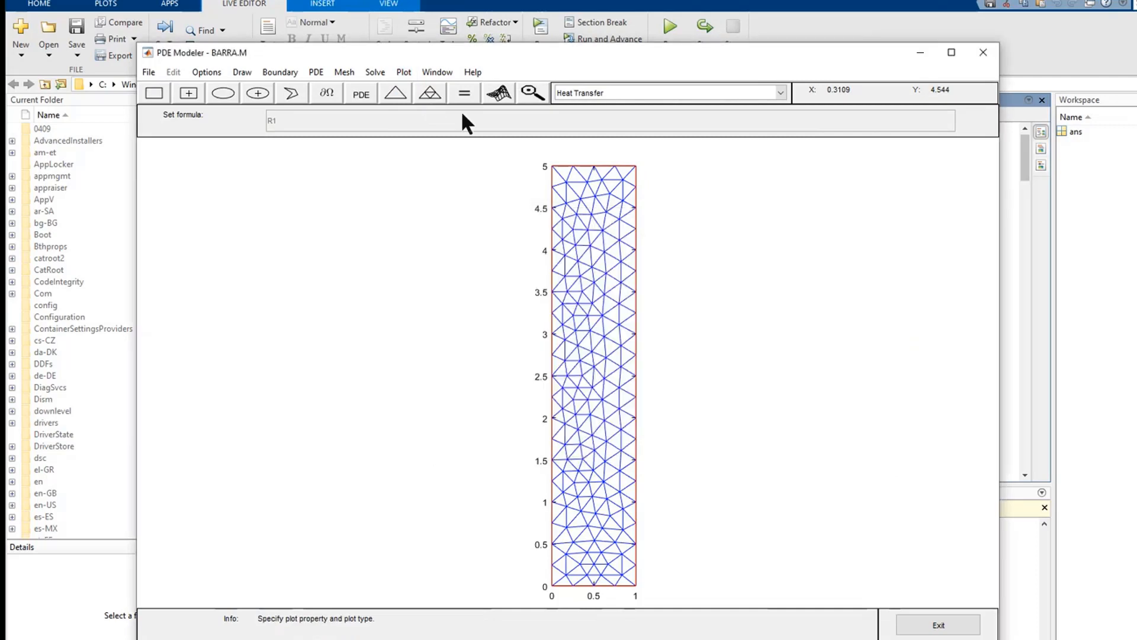
Set the solution times to linspace(0,200000,50) and replot the temperature animation.
click(354, 72)
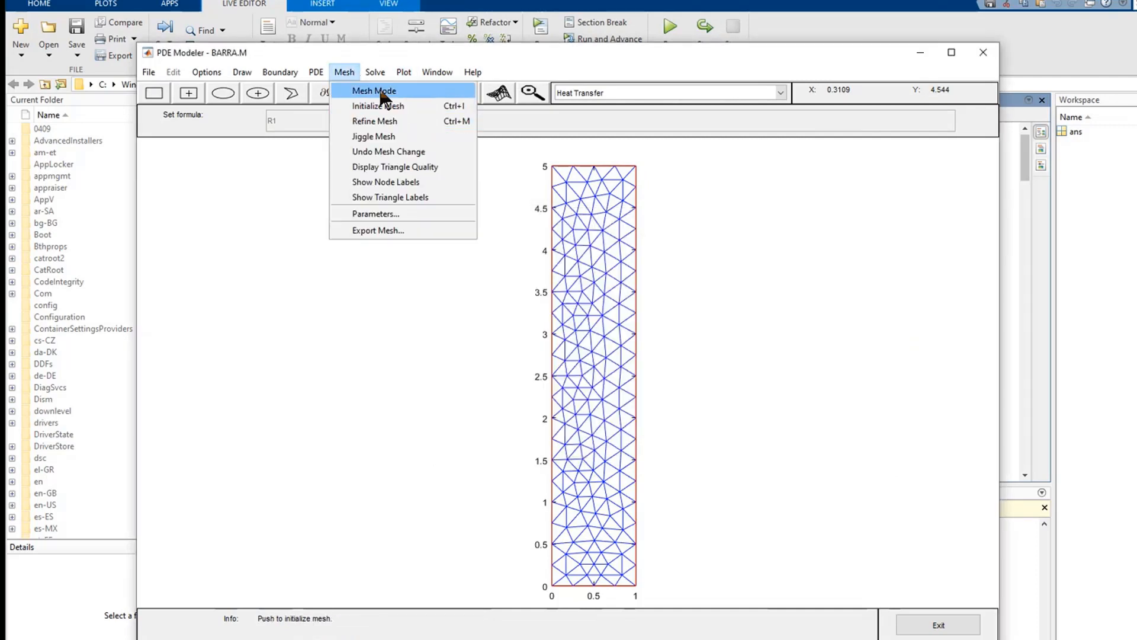
mouse_move(376, 73)
click(385, 106)
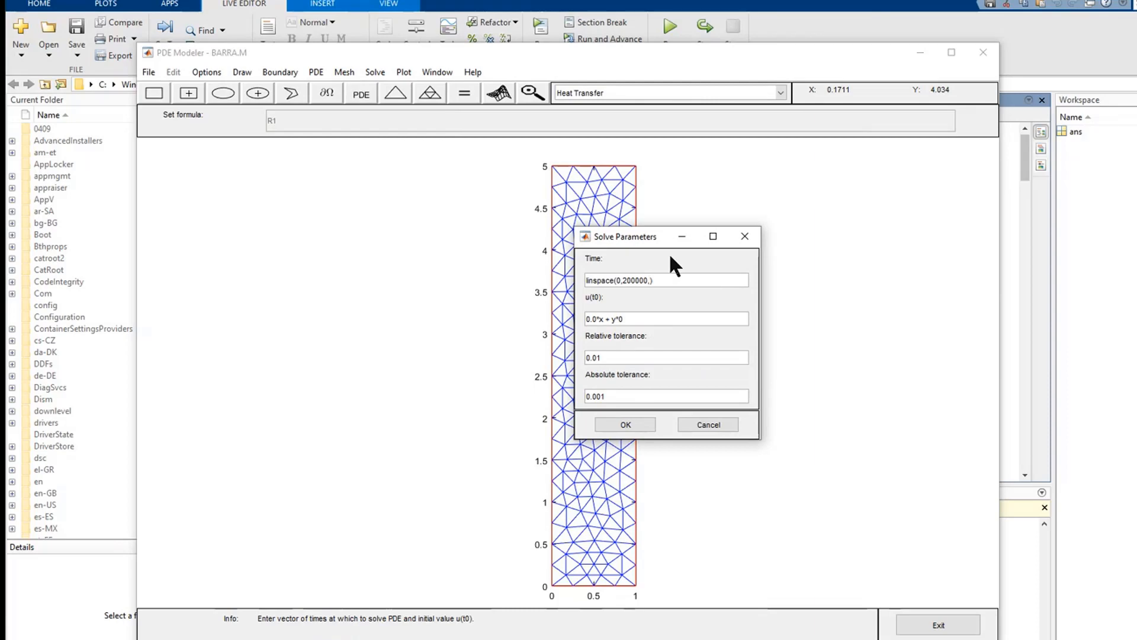
click(640, 423)
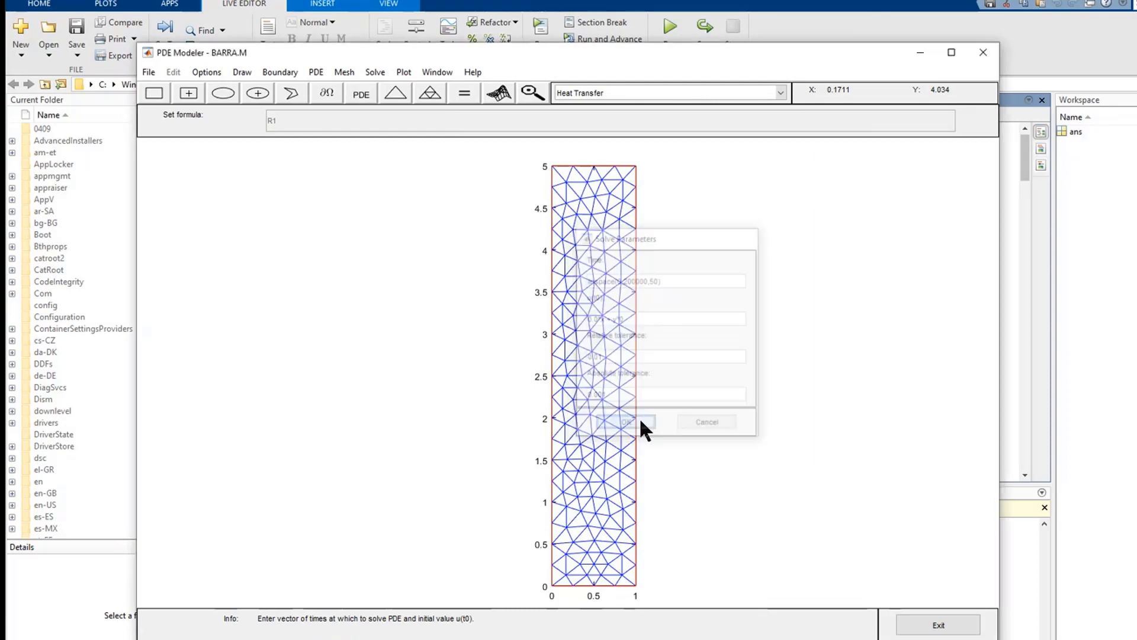
click(501, 93)
click(536, 444)
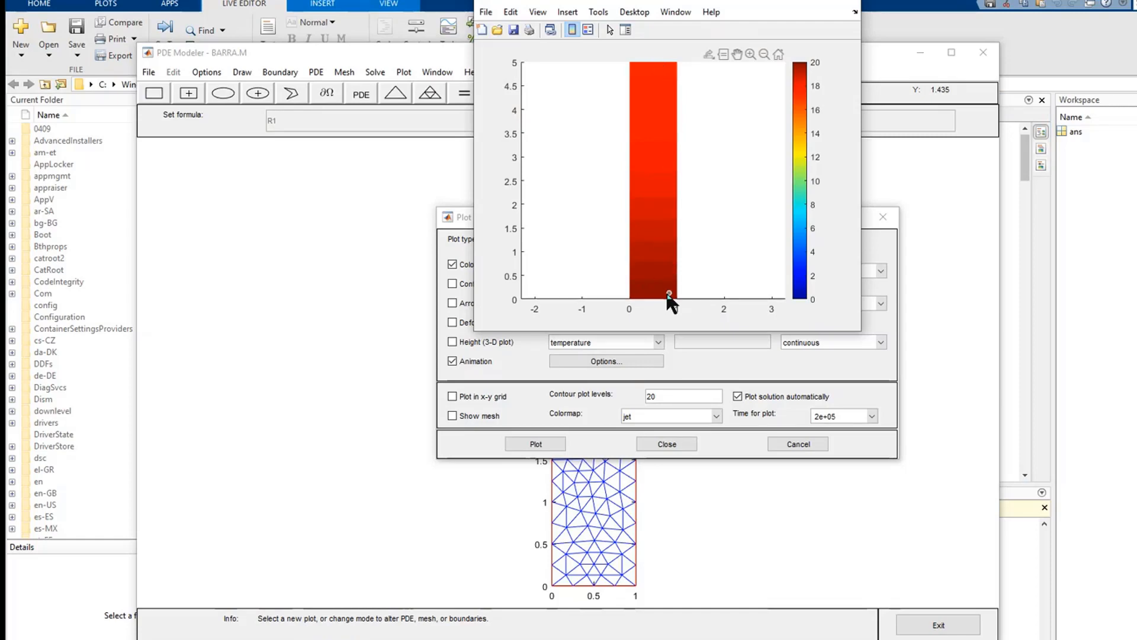
mouse_move(668, 294)
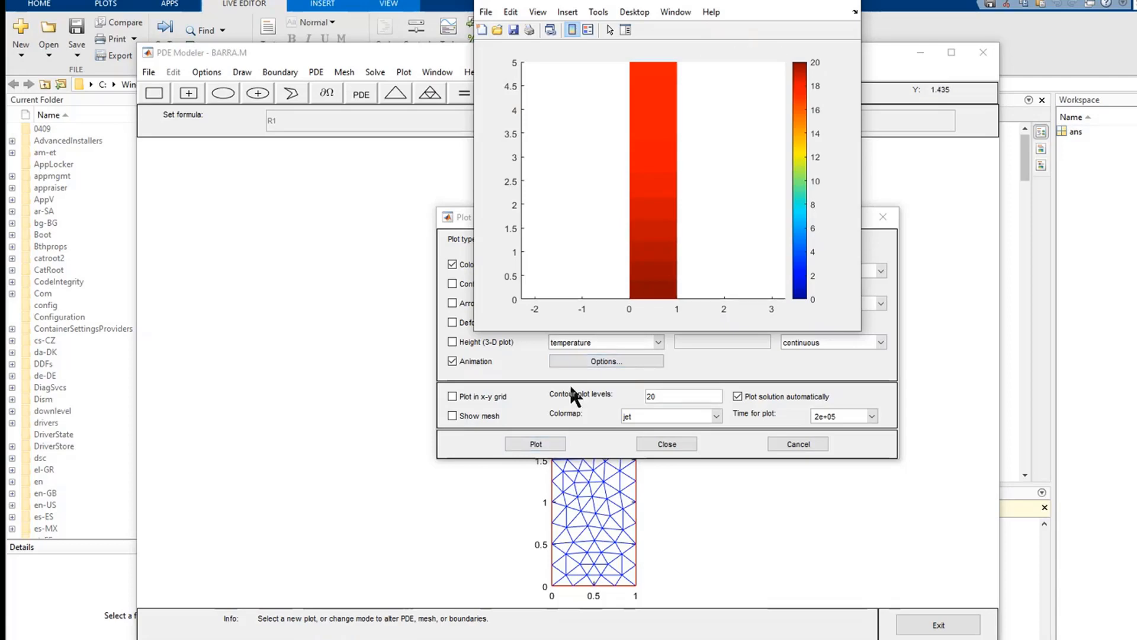
Add contours and temperature gradient arrows to the animated temperature plot and plot it.
click(456, 218)
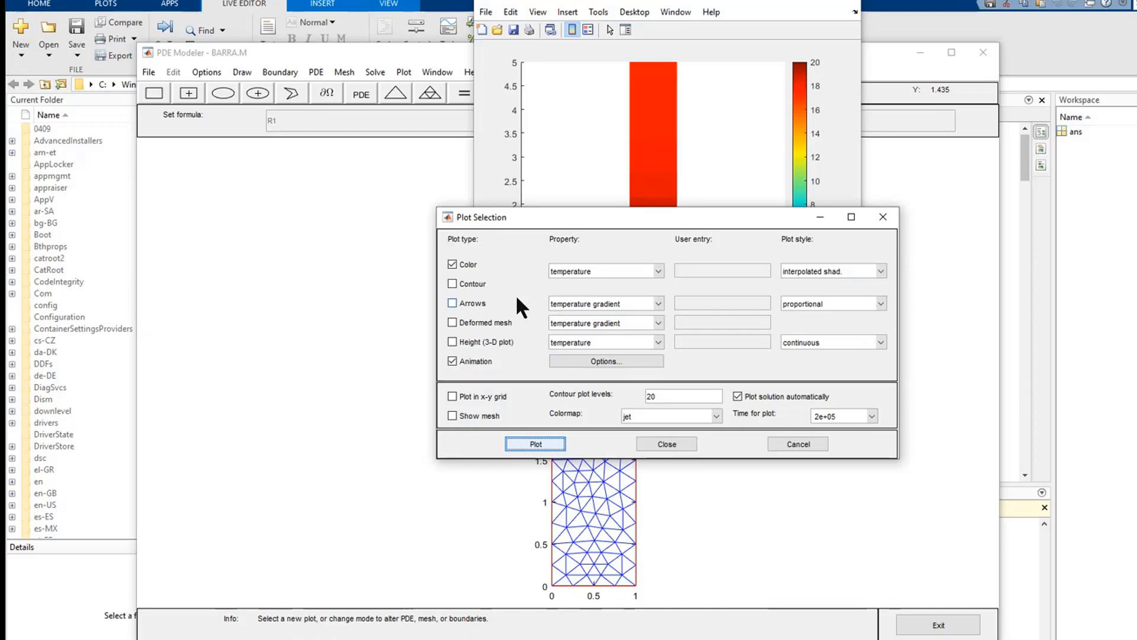
click(468, 283)
click(477, 303)
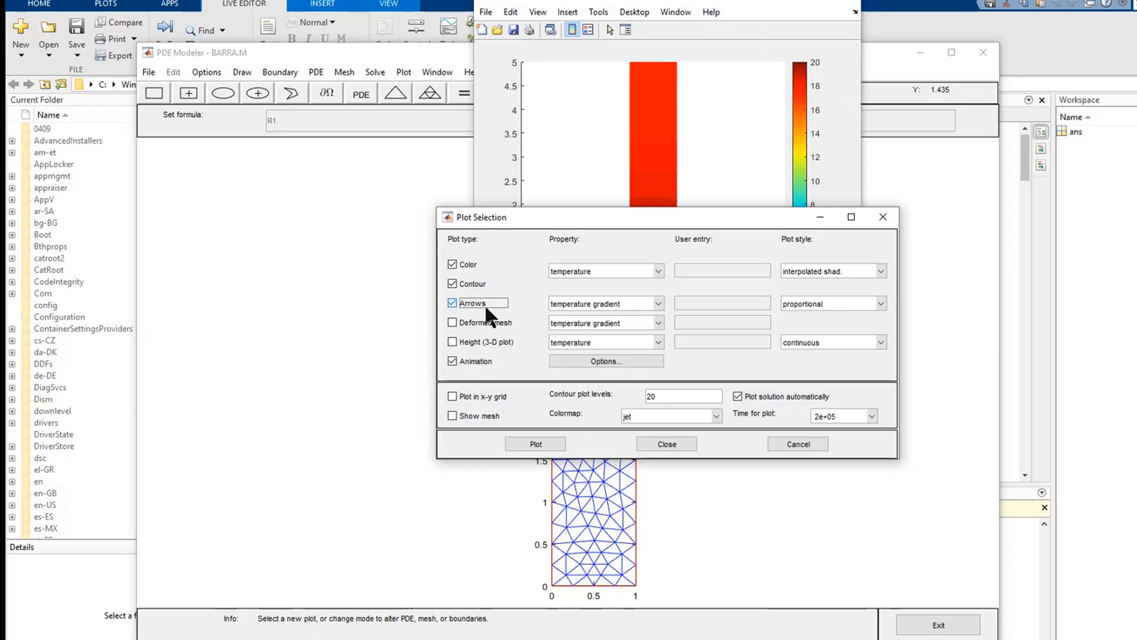
click(549, 446)
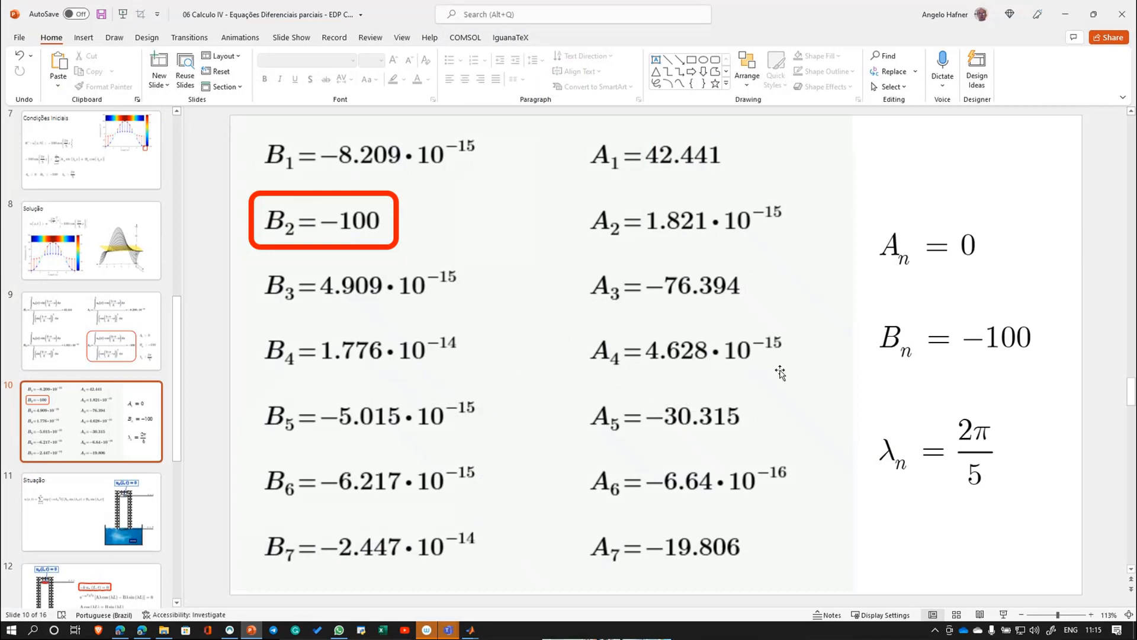
Review the final temperature plots and the copper density, conductivity, specific heat and diffusivity values in the PowerPoint slides.
scroll(780, 372, down, 6)
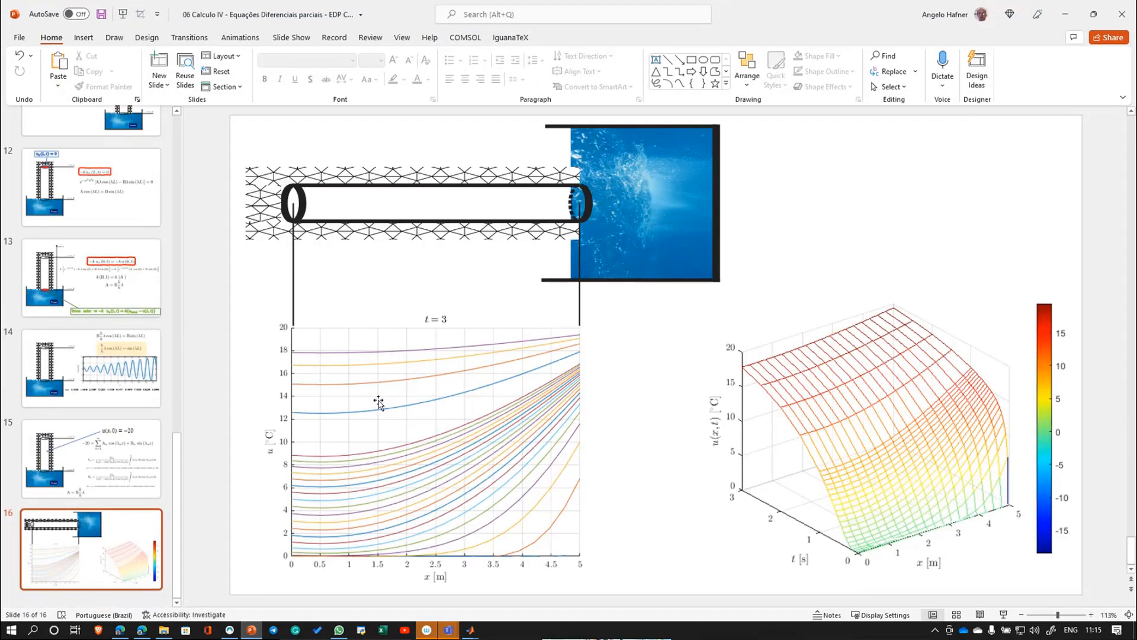
scroll(379, 402, up, 15)
scroll(378, 400, down, 3)
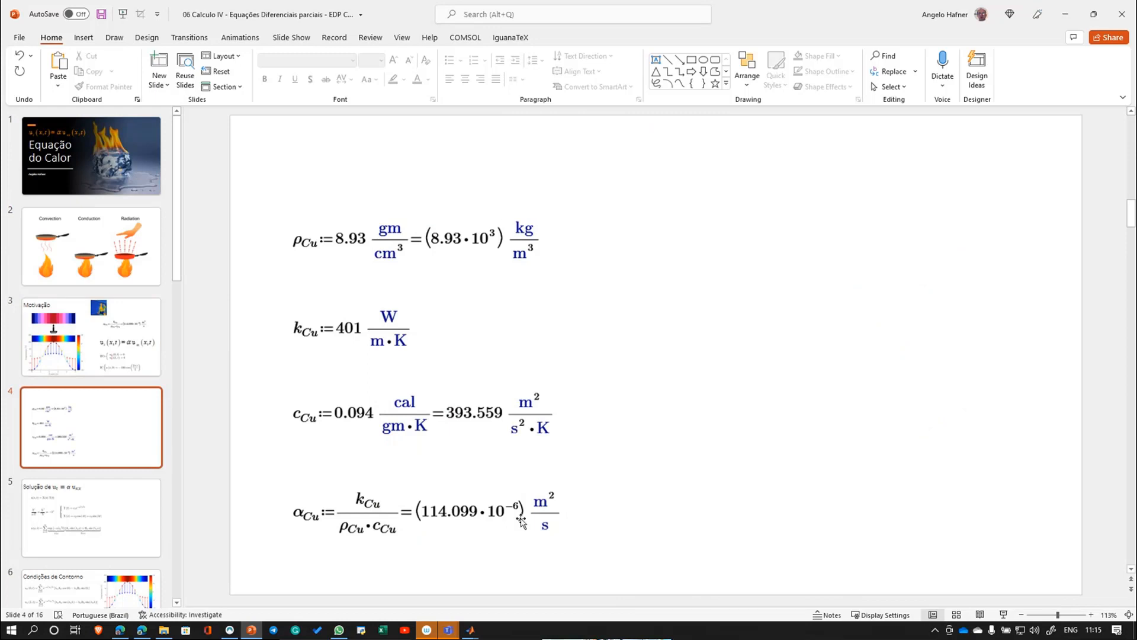
Switch back to MATLAB and examine the alfa, k and h parameters in the live script.
click(477, 632)
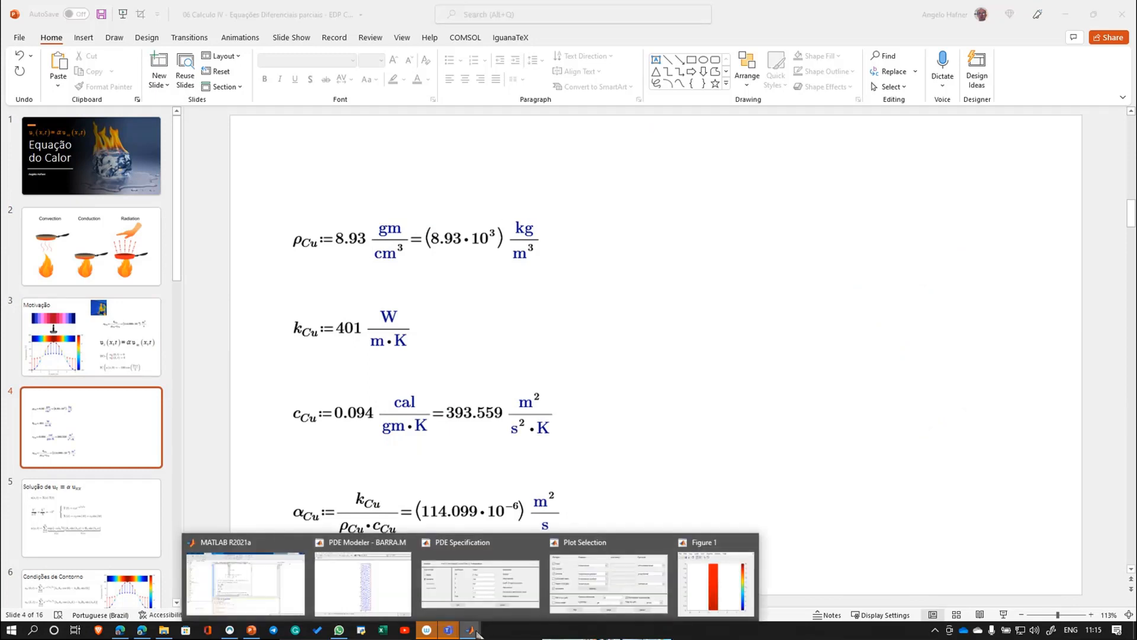
click(250, 588)
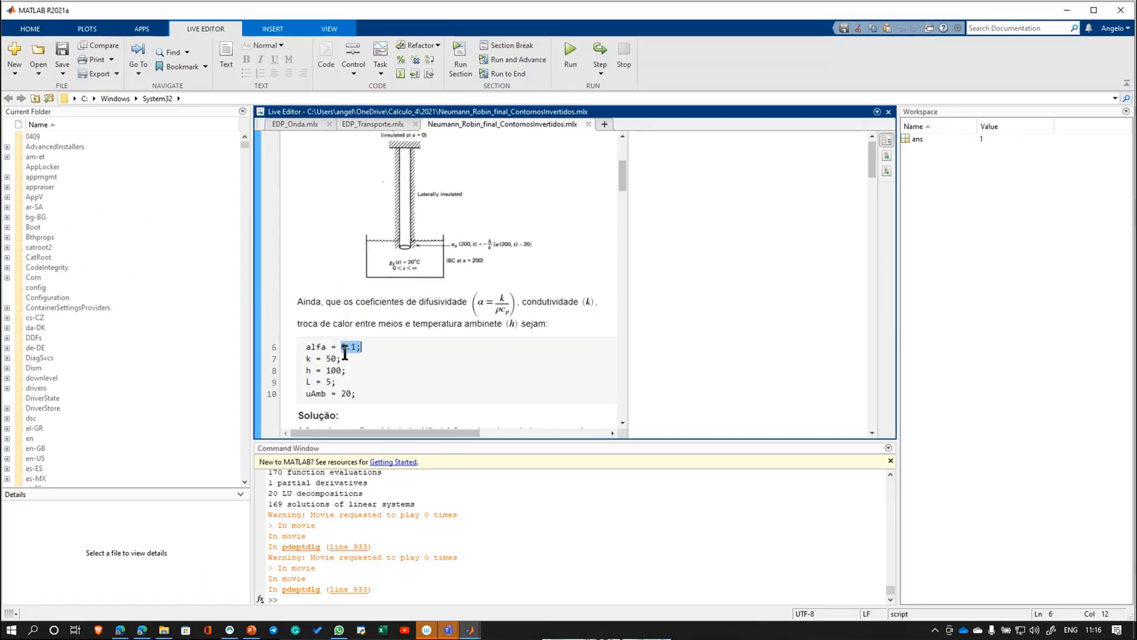
scroll(349, 354, up, 3)
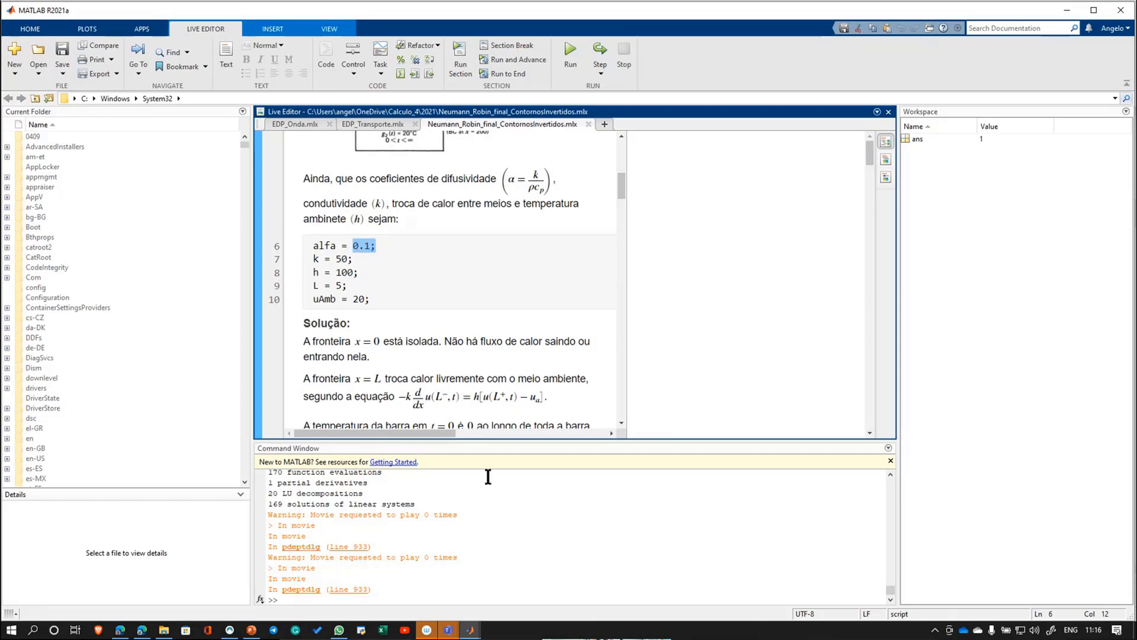
Close the plot settings and return to the meshed BARRA.M model in PDE Modeler.
click(472, 631)
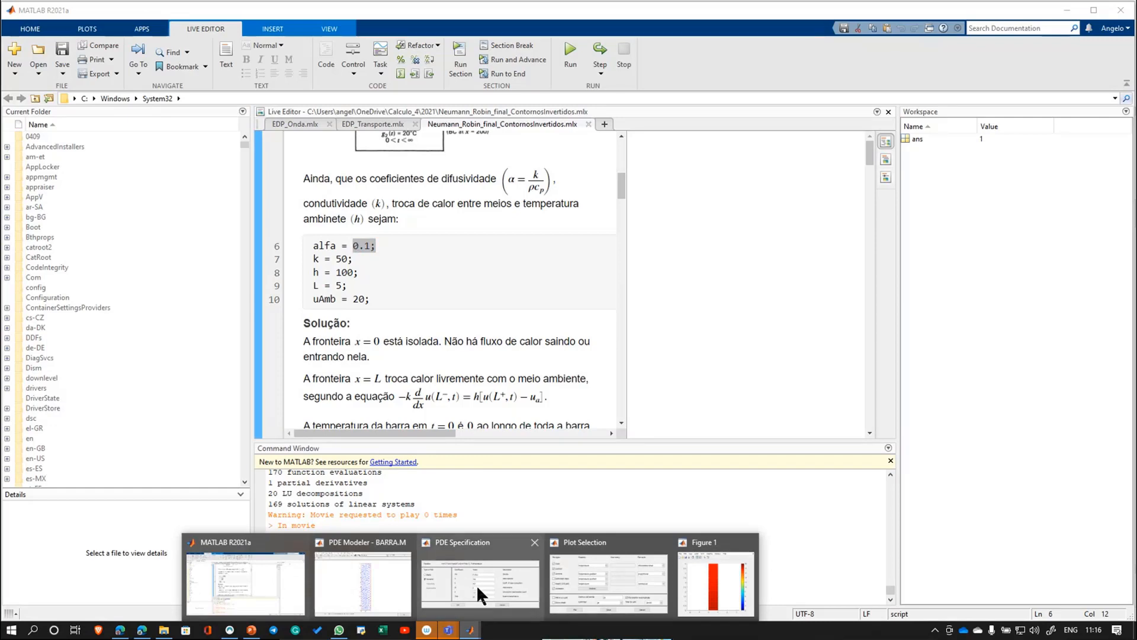
mouse_move(477, 585)
click(599, 560)
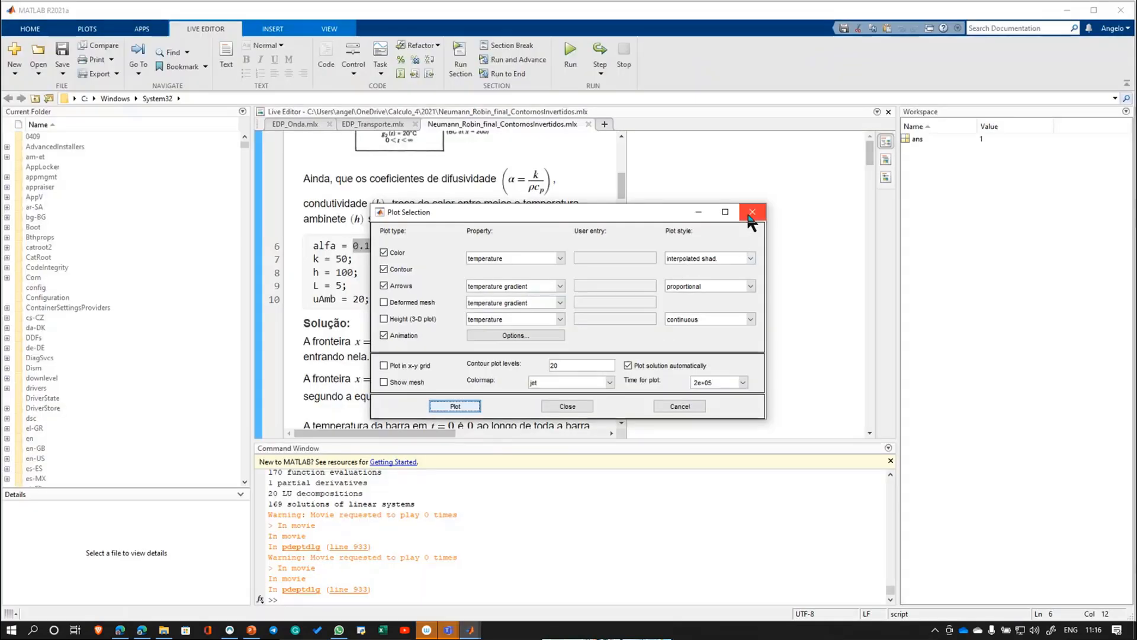
click(752, 212)
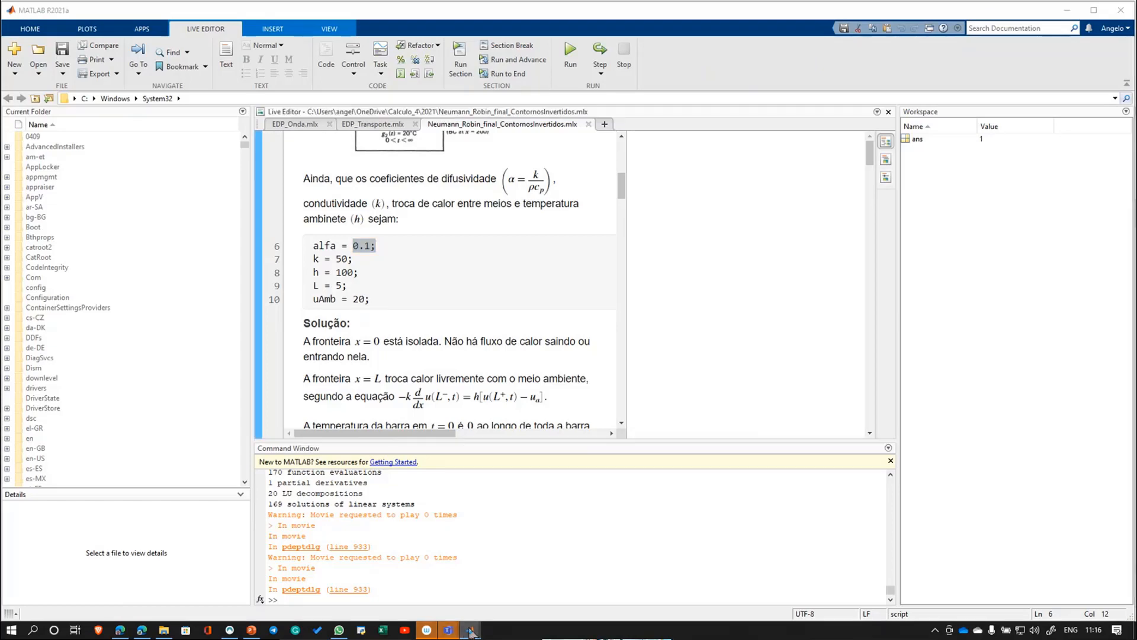
mouse_move(468, 632)
click(424, 568)
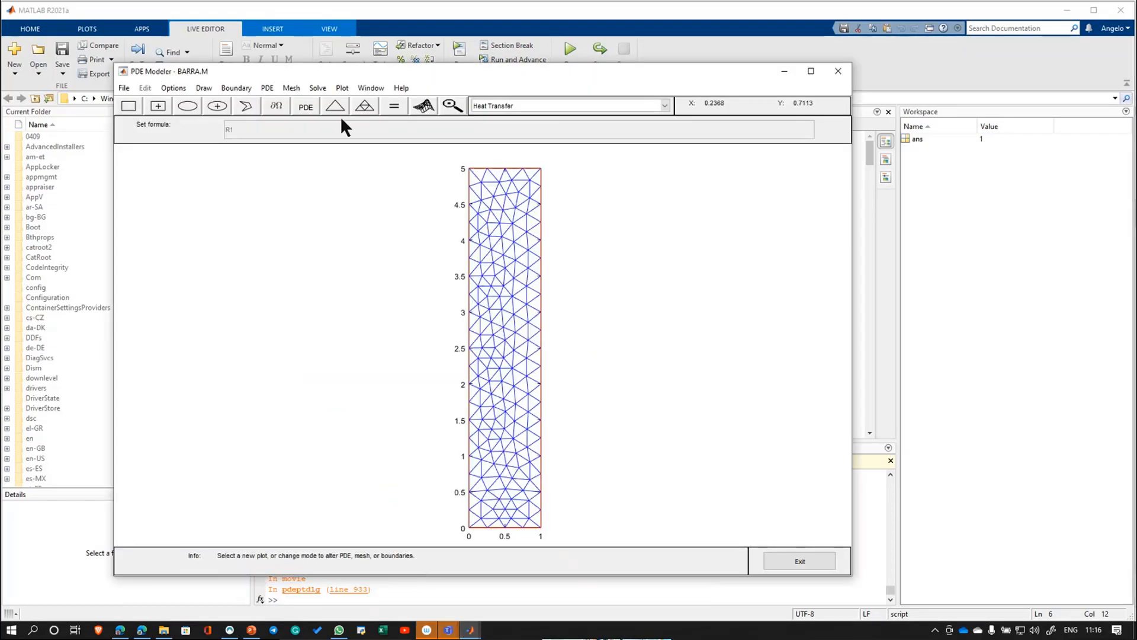
Save the current model, and save a copy of it as BarraAlfa.m in the Desktop folder.
click(122, 89)
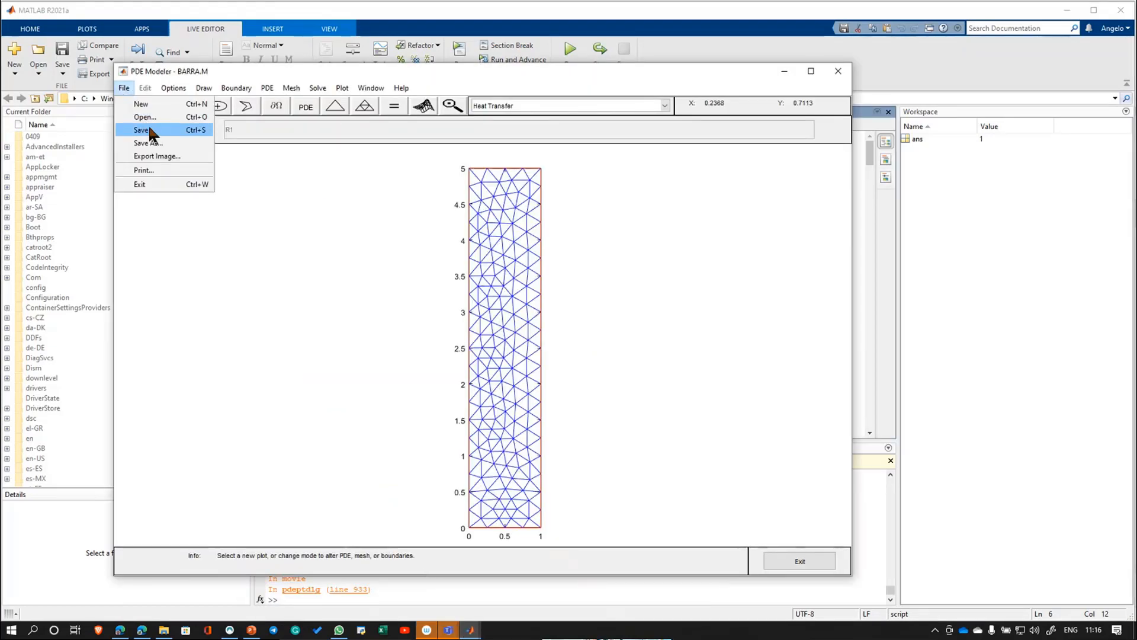
click(148, 129)
click(125, 91)
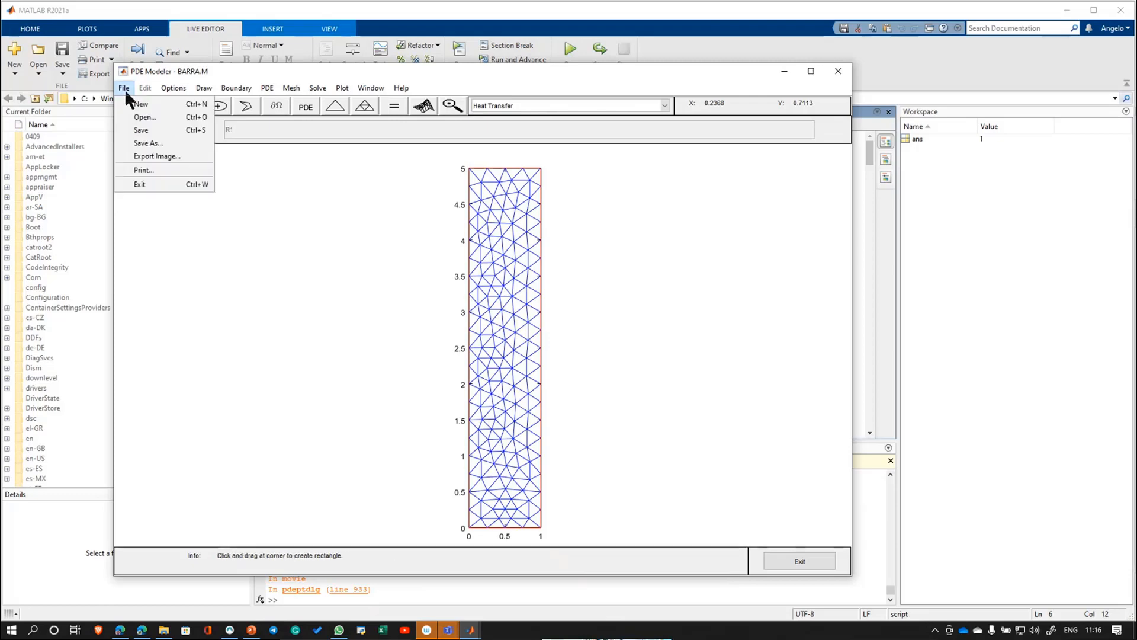
click(150, 143)
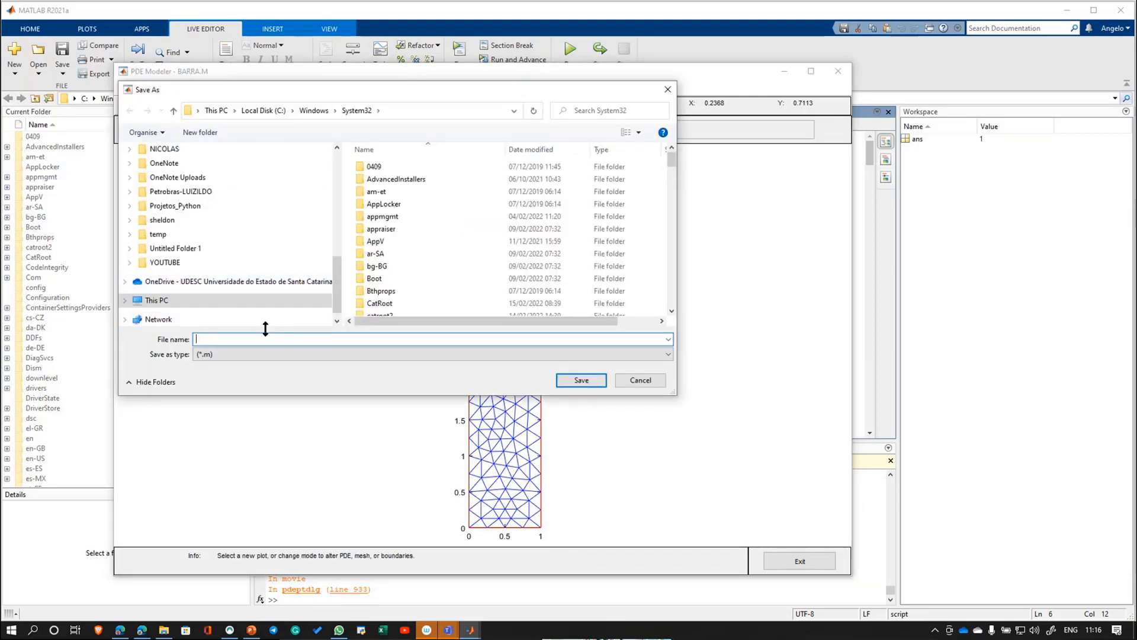
scroll(299, 283, up, 2)
scroll(304, 281, down, 2)
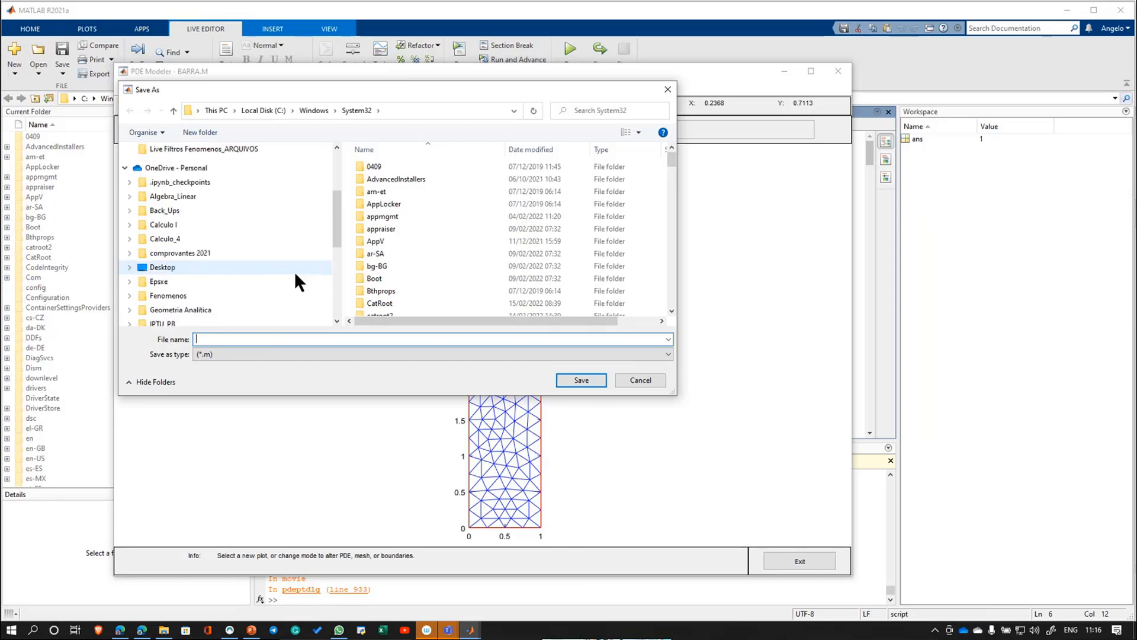
click(171, 272)
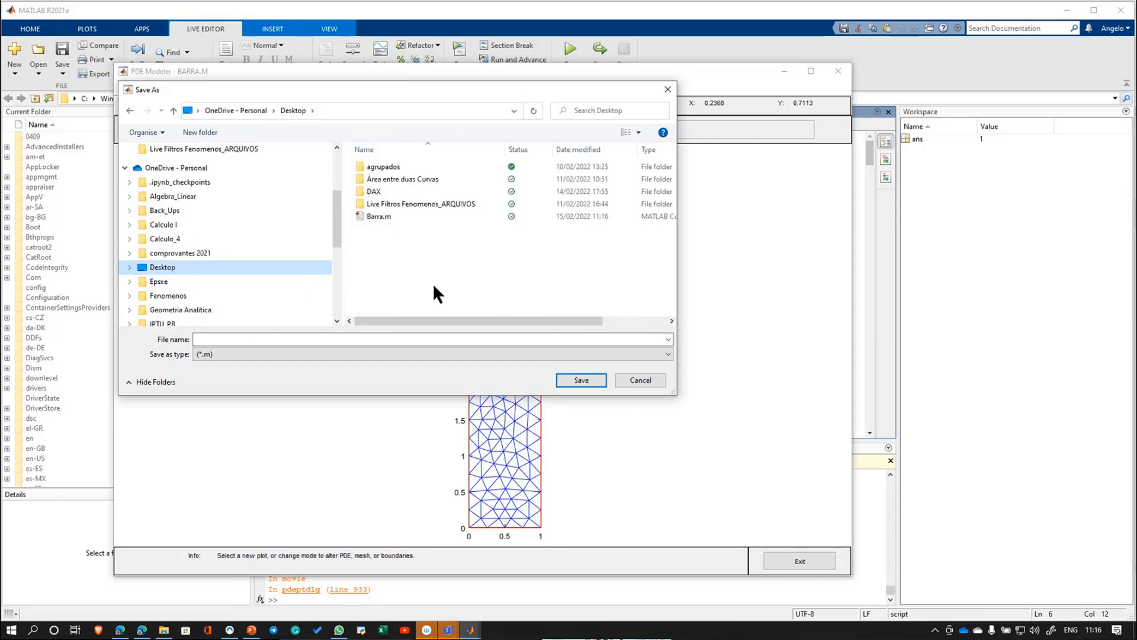
click(381, 216)
double_click(215, 339)
click(212, 340)
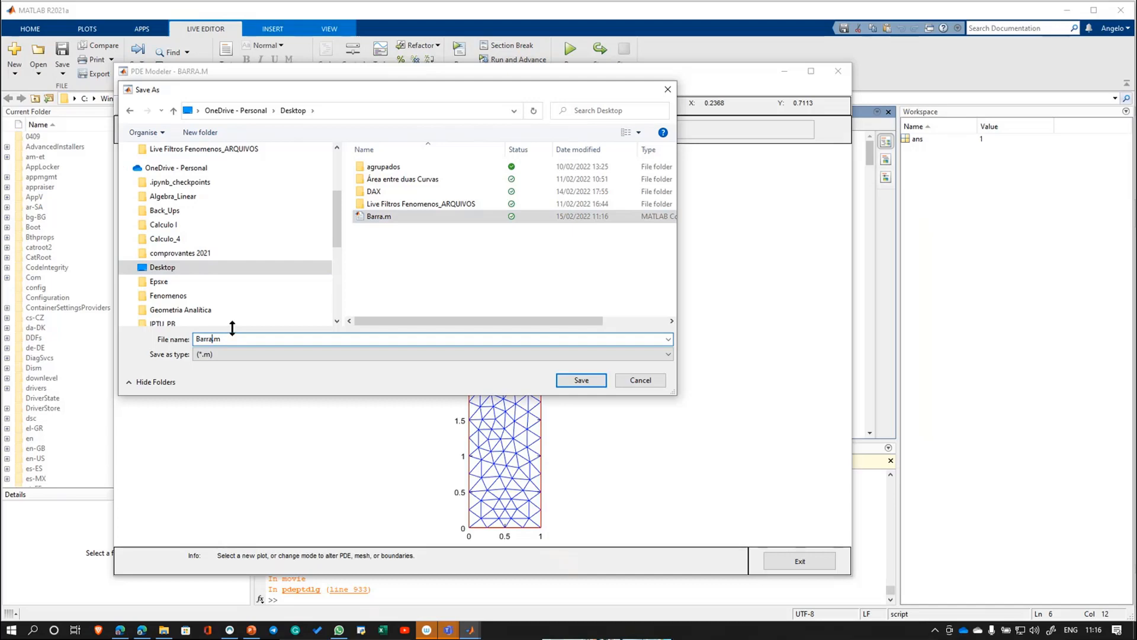
text(Alfa)
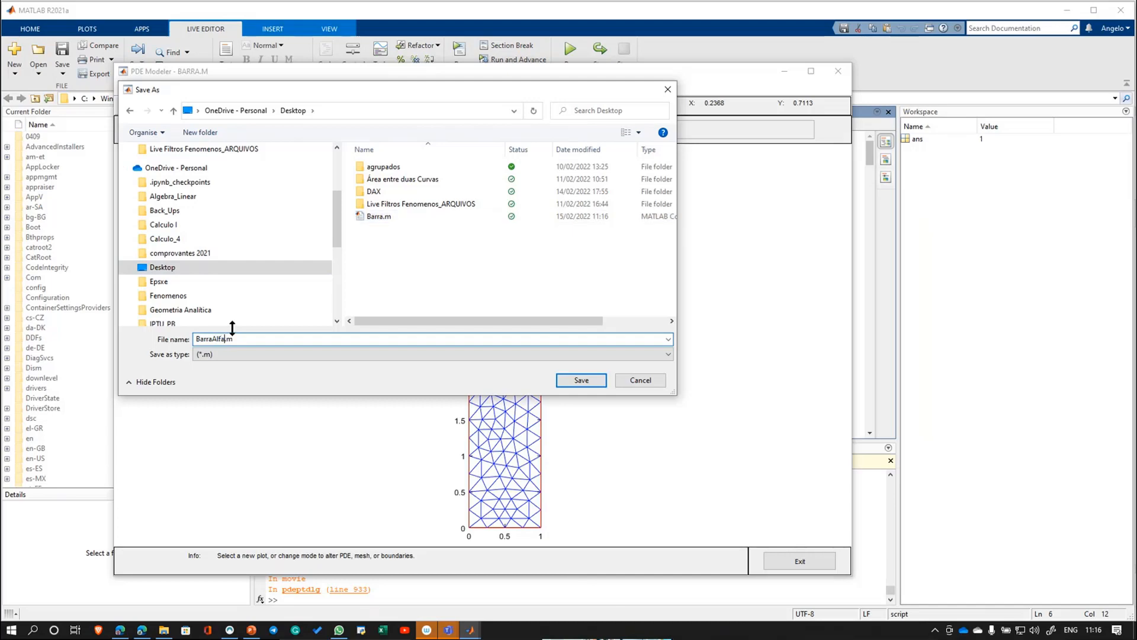
click(601, 382)
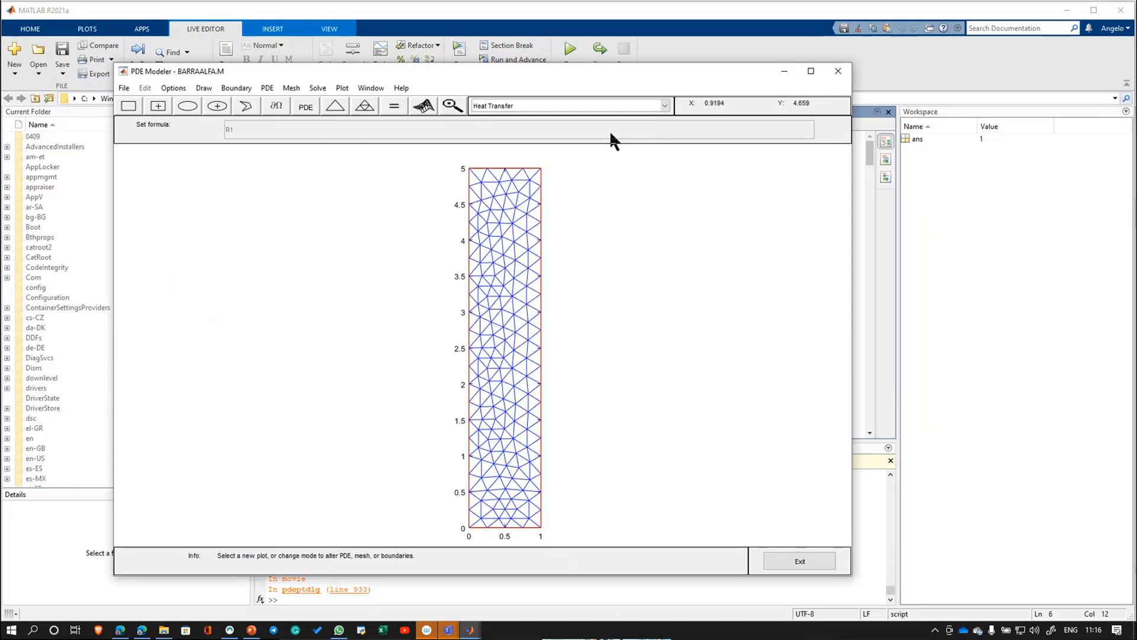
Change the application mode to Generic Scalar, accepting the parabolic PDE specification.
click(646, 105)
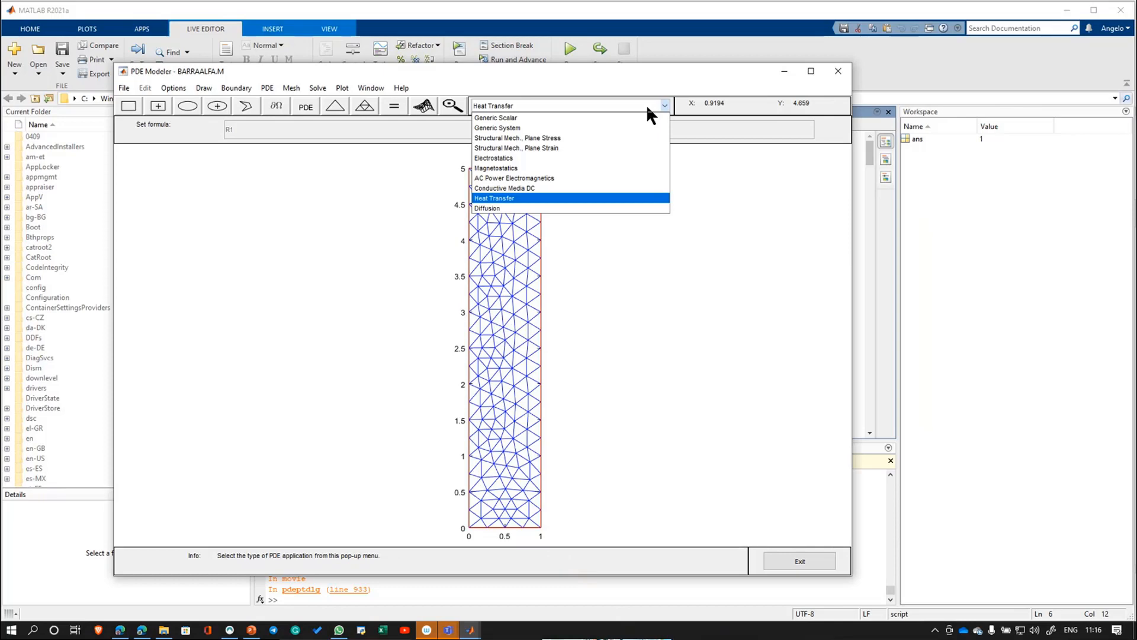
click(578, 118)
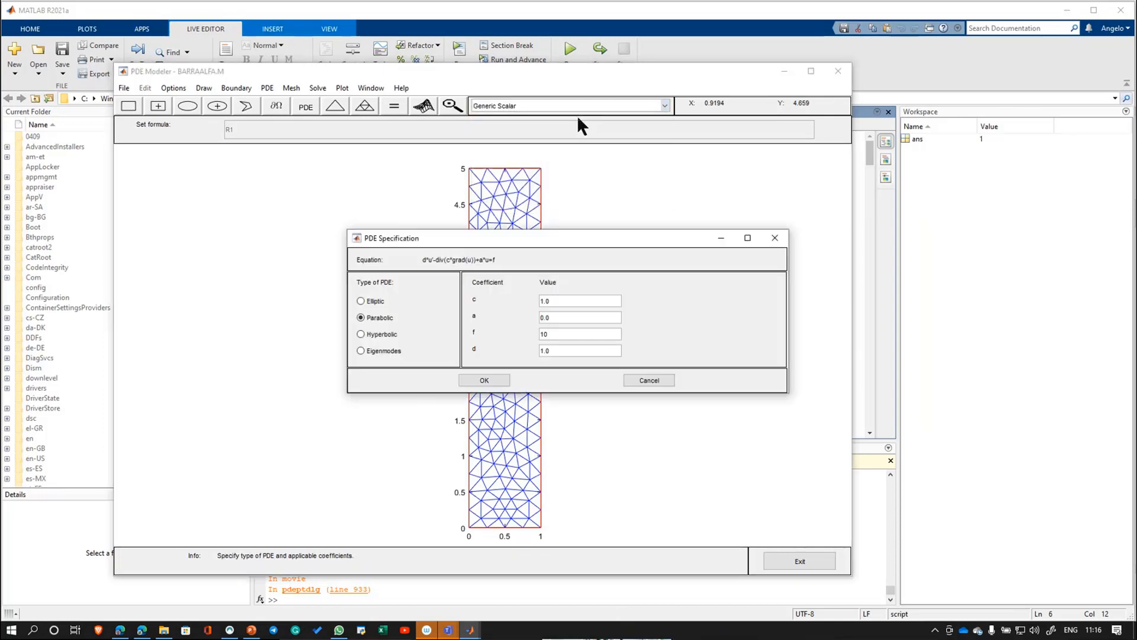
click(500, 377)
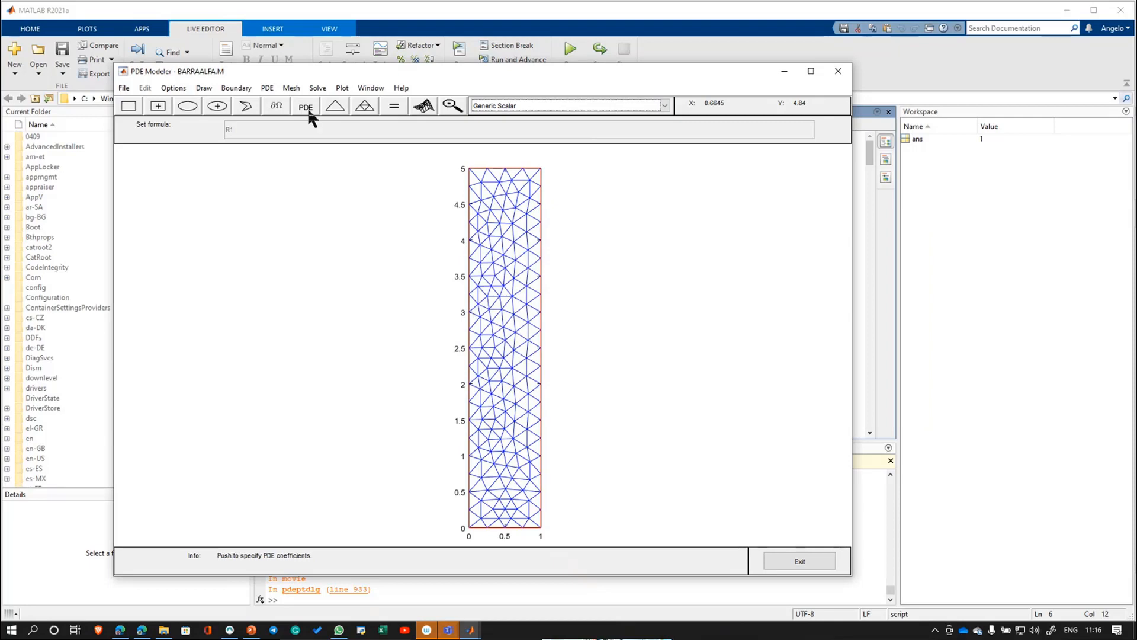
Set a Dirichlet boundary condition with r = 20 on the rectangle's lower edge.
click(279, 105)
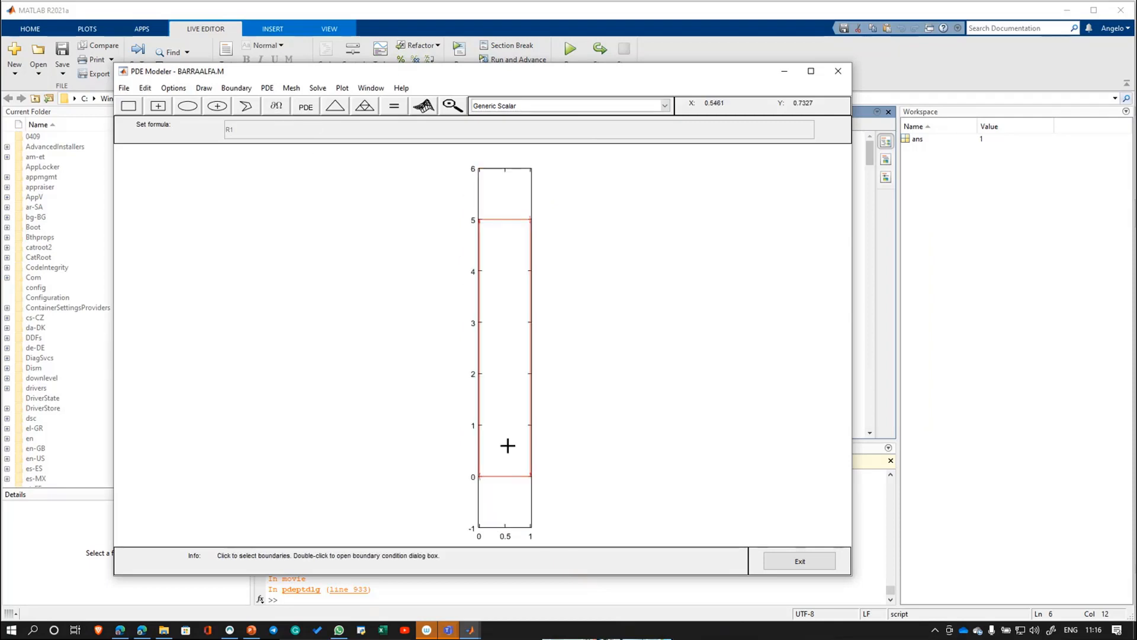
double_click(508, 475)
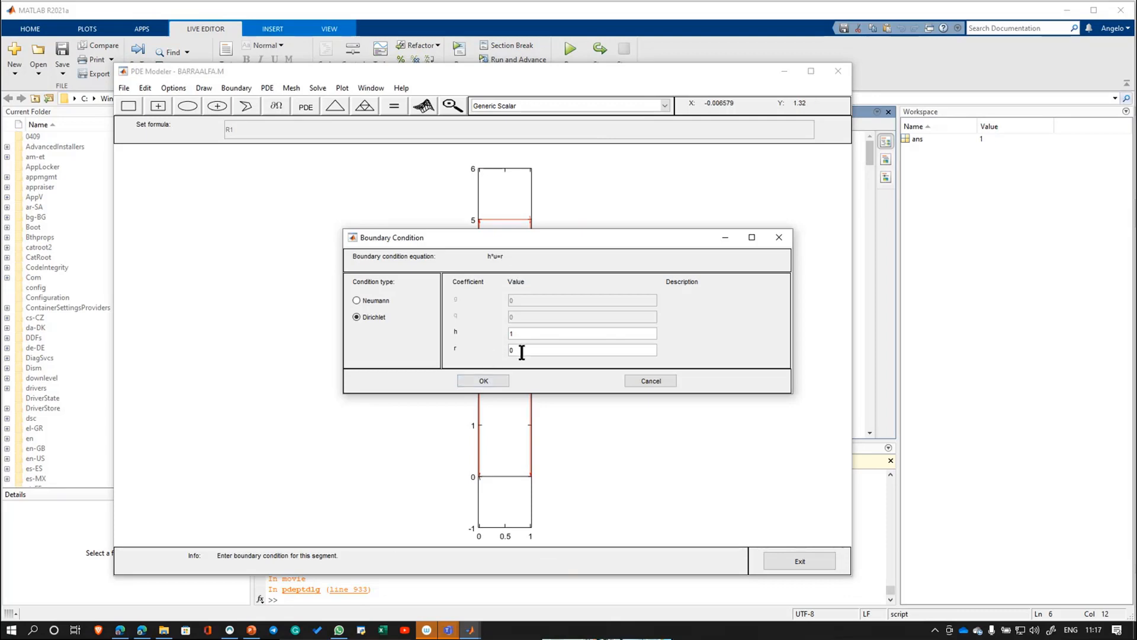
drag(515, 353, 491, 346)
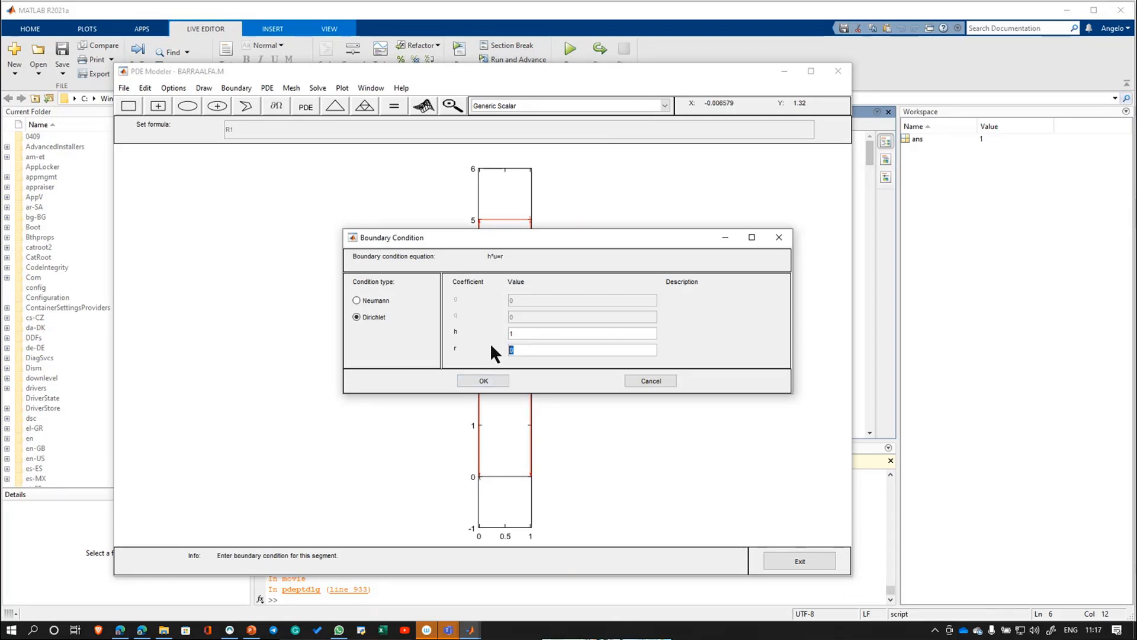
text(20)
click(496, 380)
Apply Neumann boundary conditions with g = 0 and q = 0 to the rectangle's left, right and upper edges.
double_click(477, 341)
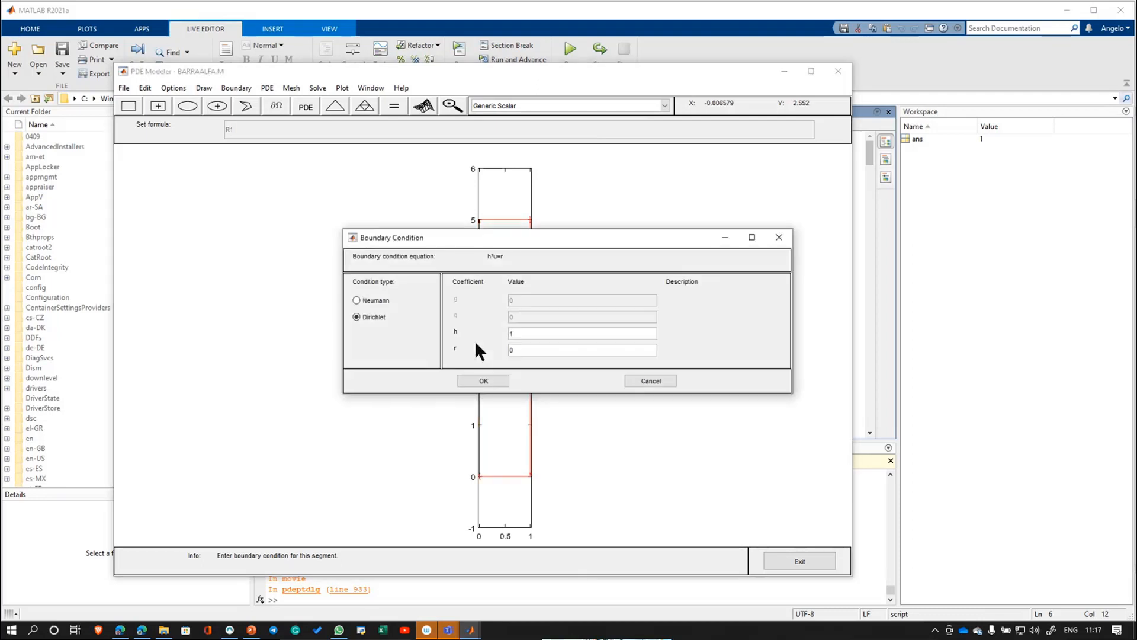
click(391, 300)
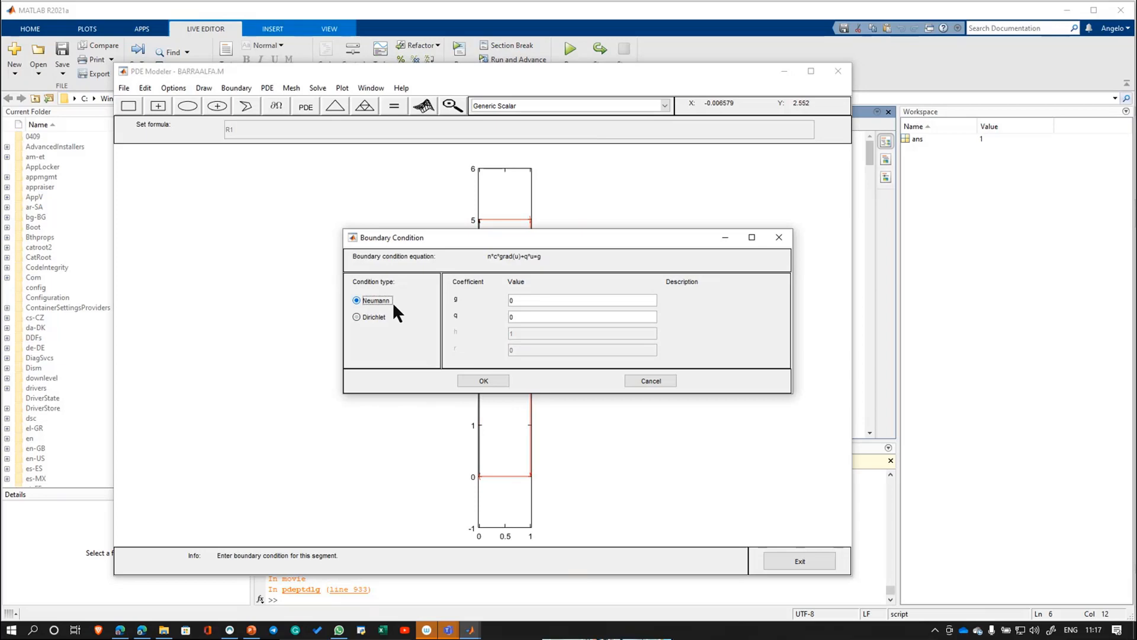
click(502, 379)
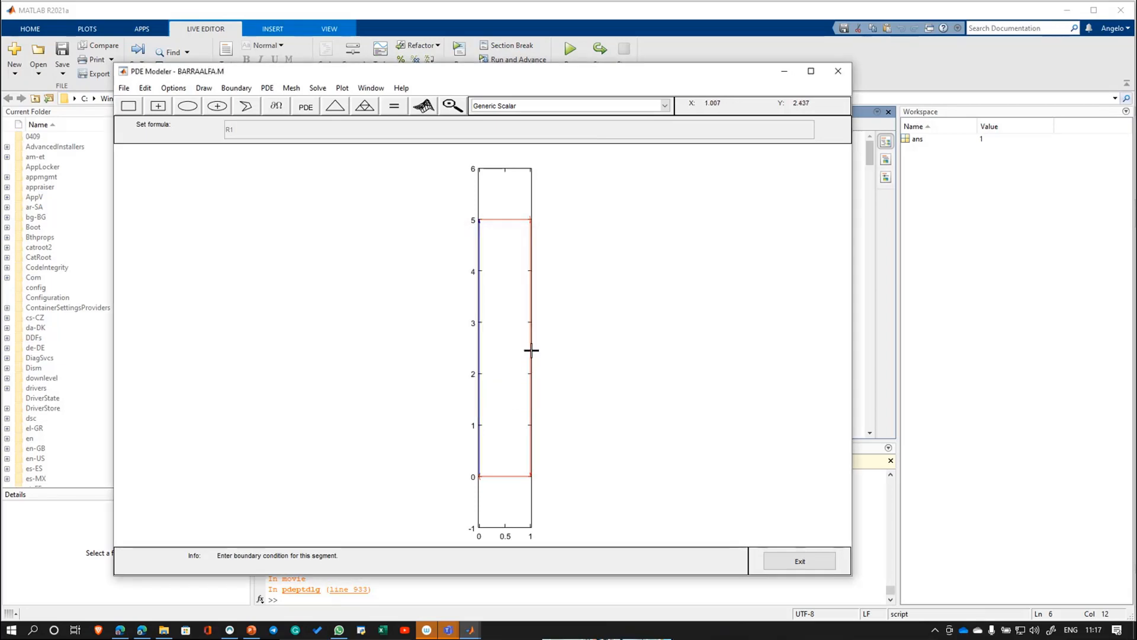
double_click(531, 351)
click(381, 300)
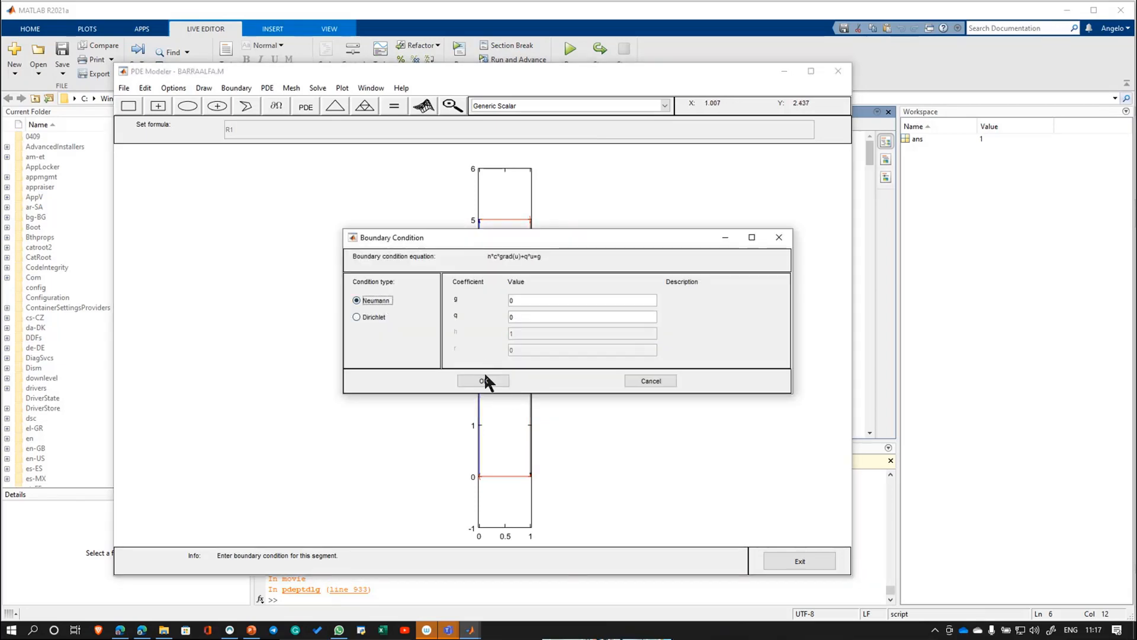
click(485, 379)
double_click(506, 219)
click(380, 300)
click(484, 380)
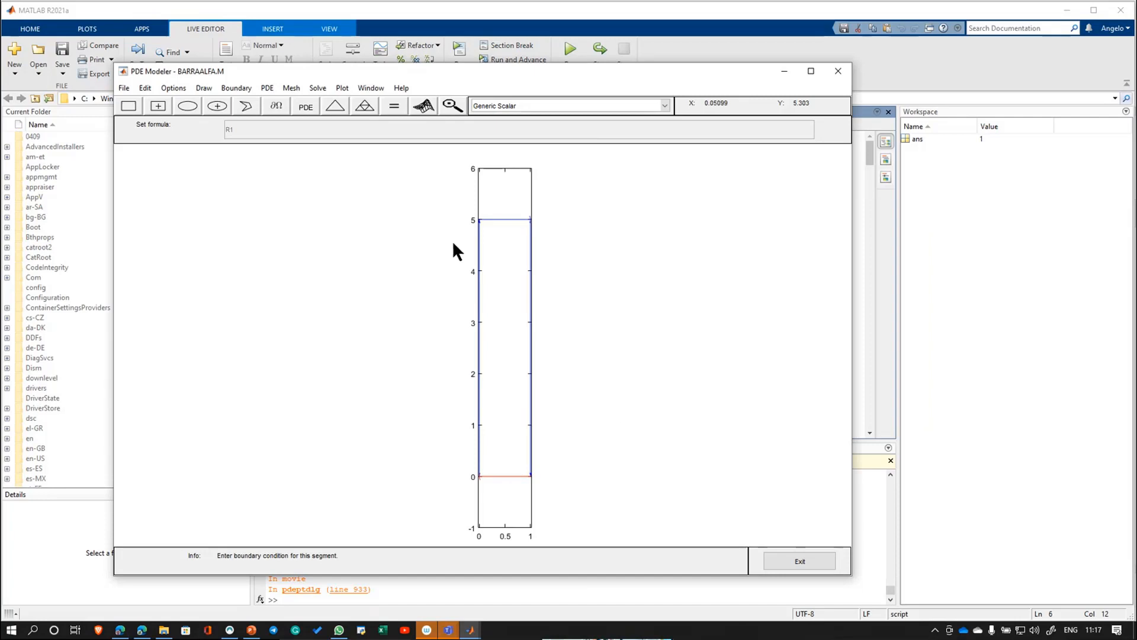
Check the alfa value in the live script and set the parabolic PDE's c coefficient to 0.1.
click(307, 106)
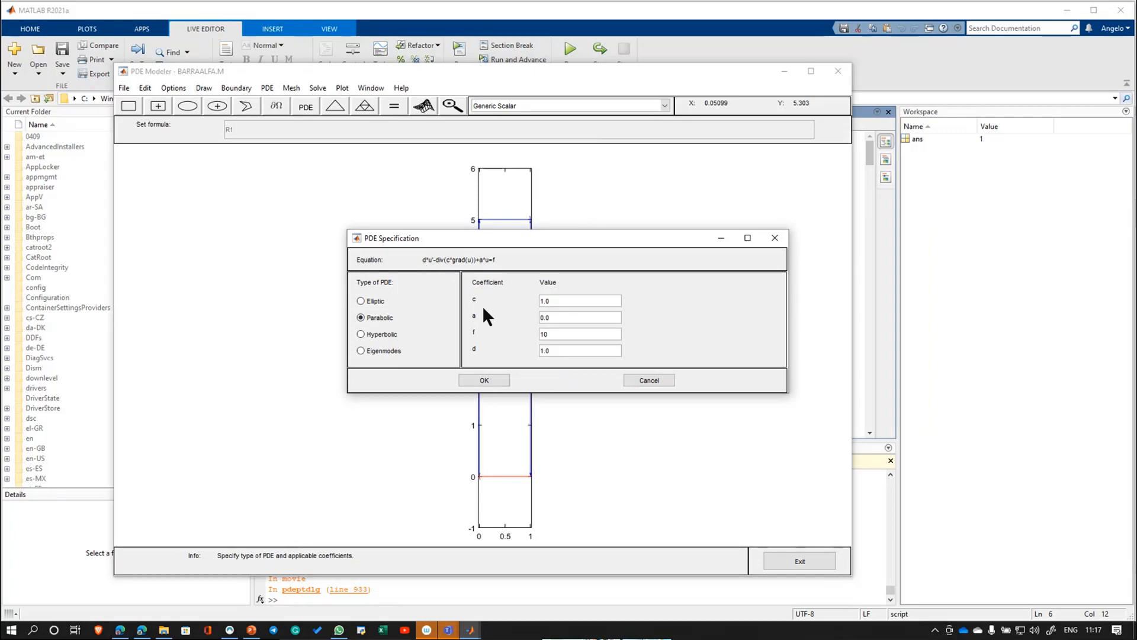
drag(563, 351, 530, 357)
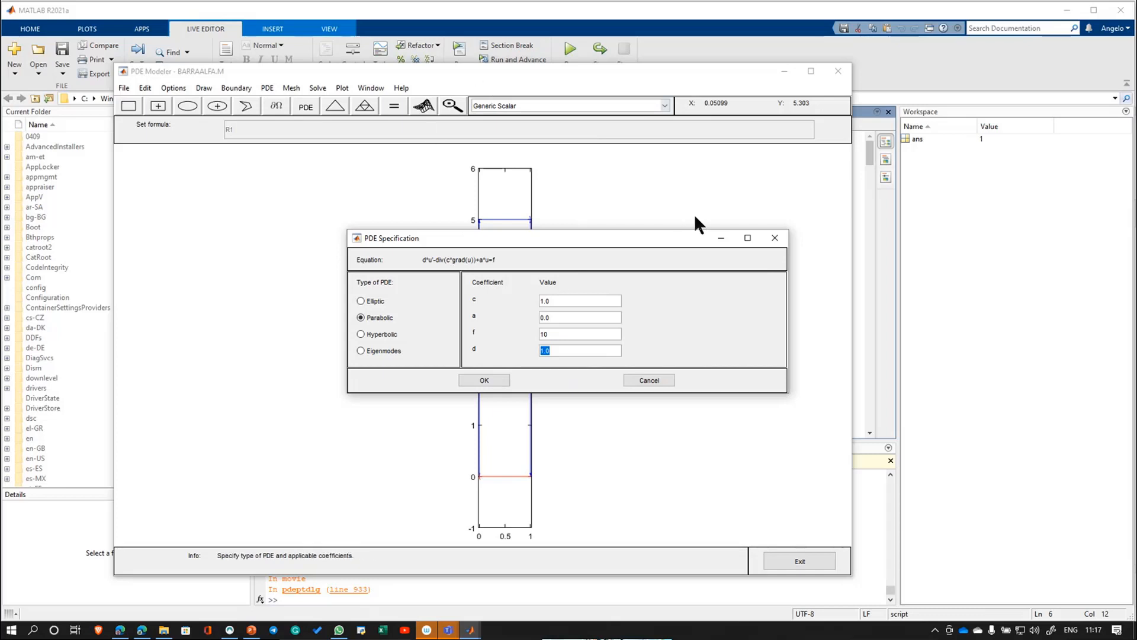
mouse_move(470, 630)
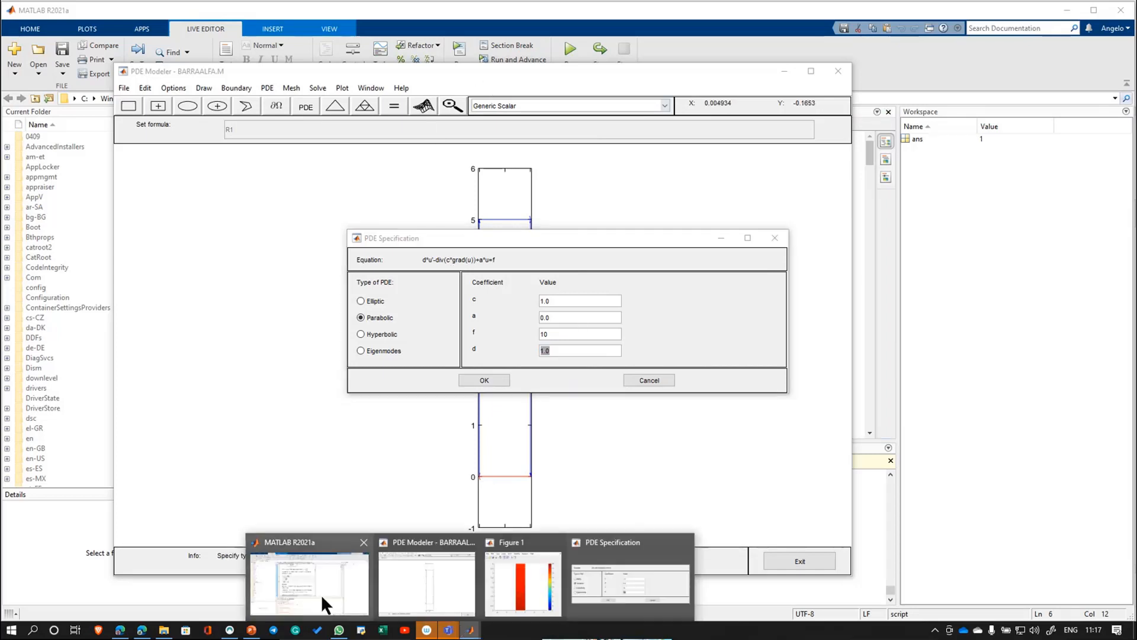
click(321, 595)
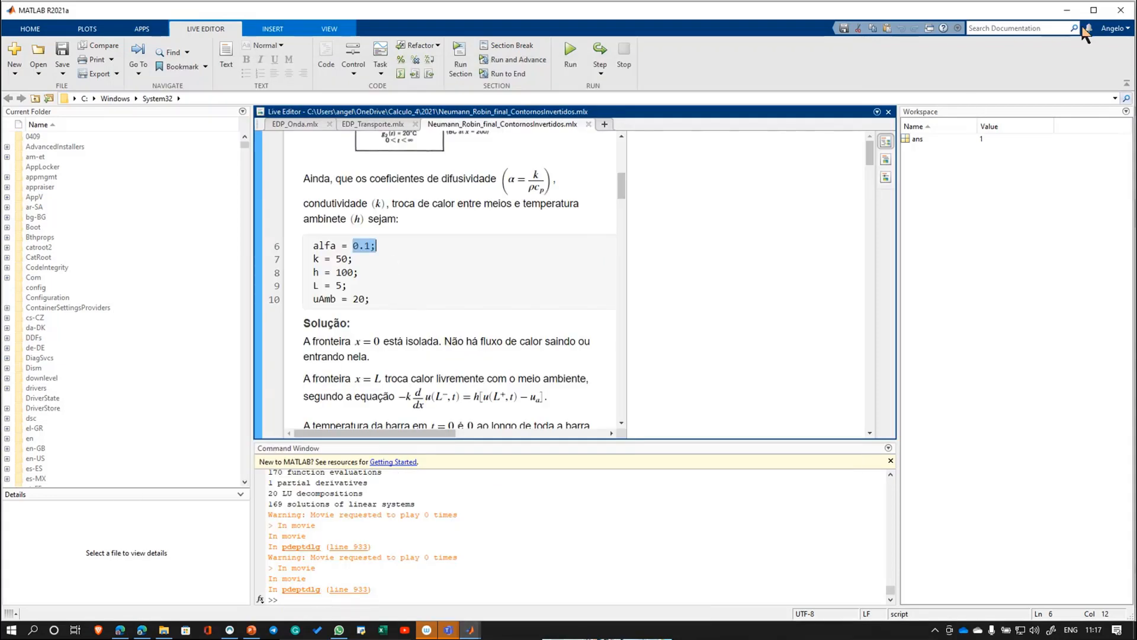
click(1068, 10)
click(579, 302)
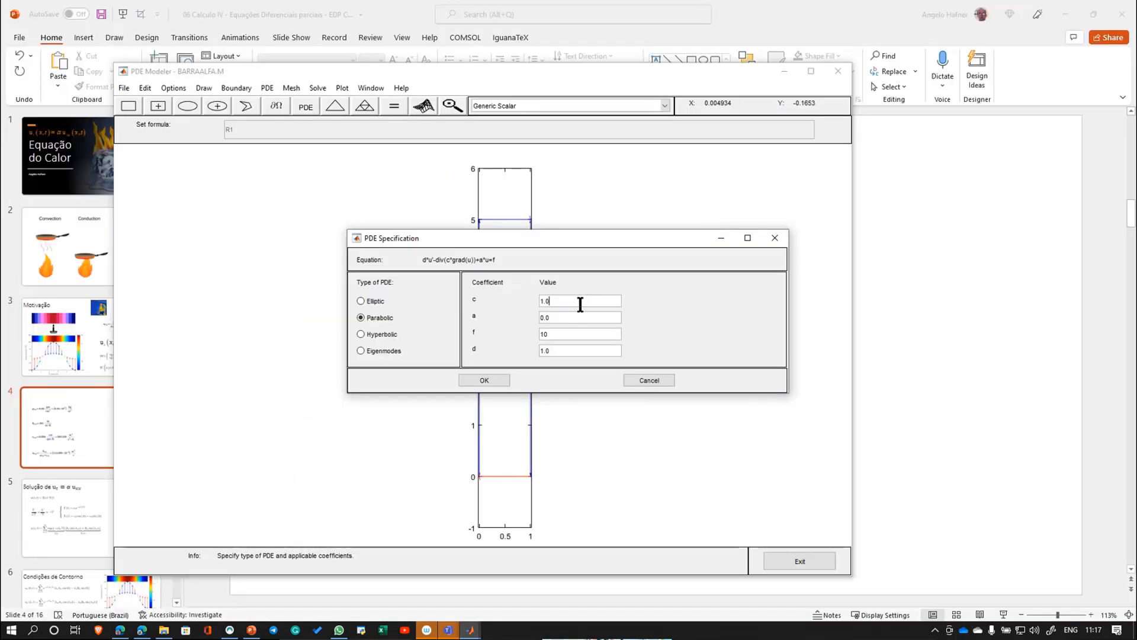
key(BackSpace)
key(BackSpace)
key(BackSpace)
text(0.1)
key(Tab)
click(484, 380)
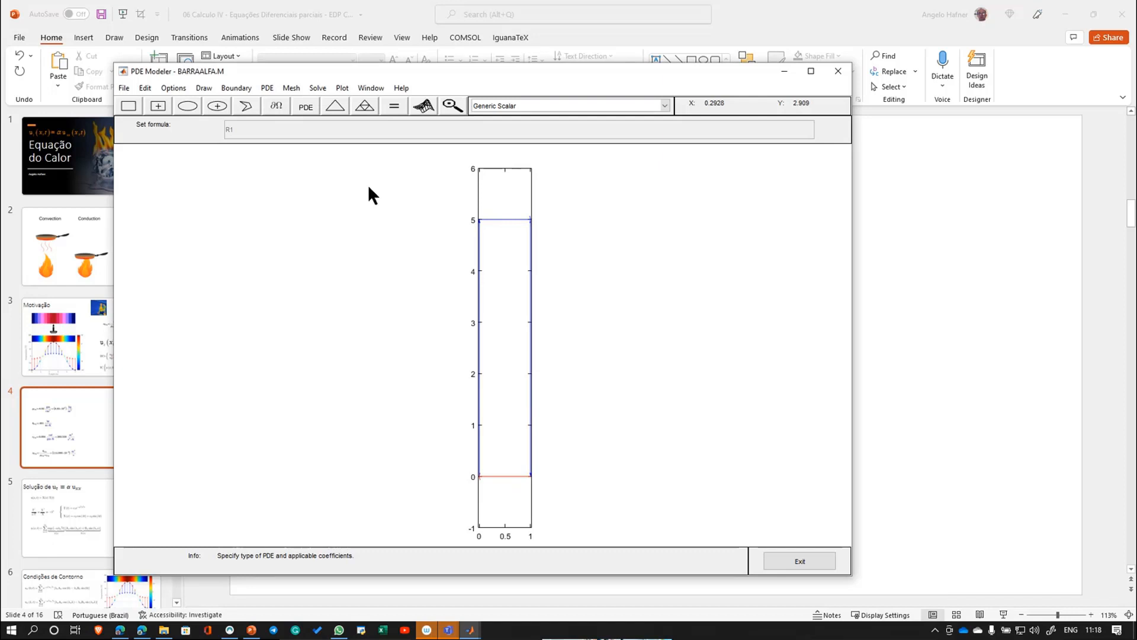
Shorten the solver's time vector so it ends at 5, and save the BARRAALFA.M model.
click(317, 89)
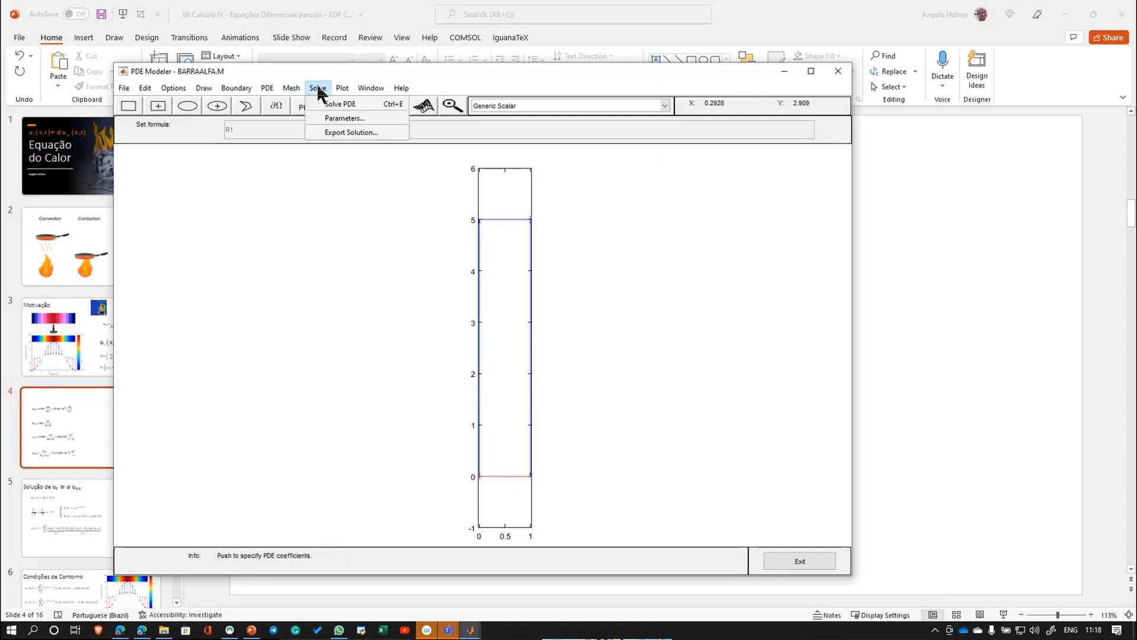
click(323, 117)
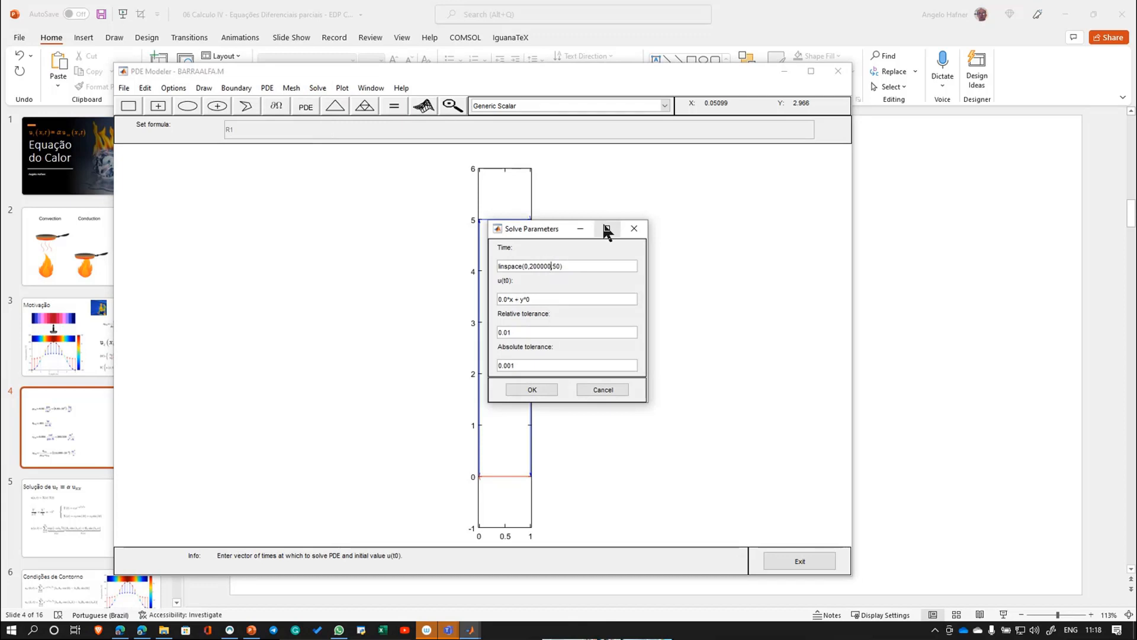
key(BackSpace)
key(BackSpace)
key(BackSpace)
key(BackSpace)
key(BackSpace)
click(530, 388)
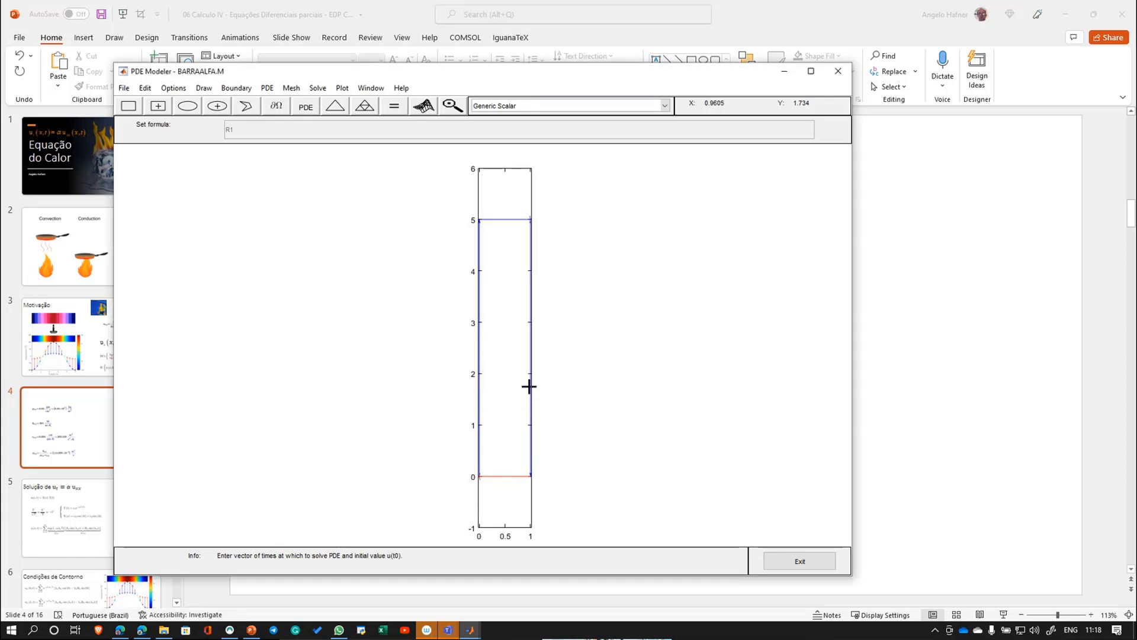
click(125, 88)
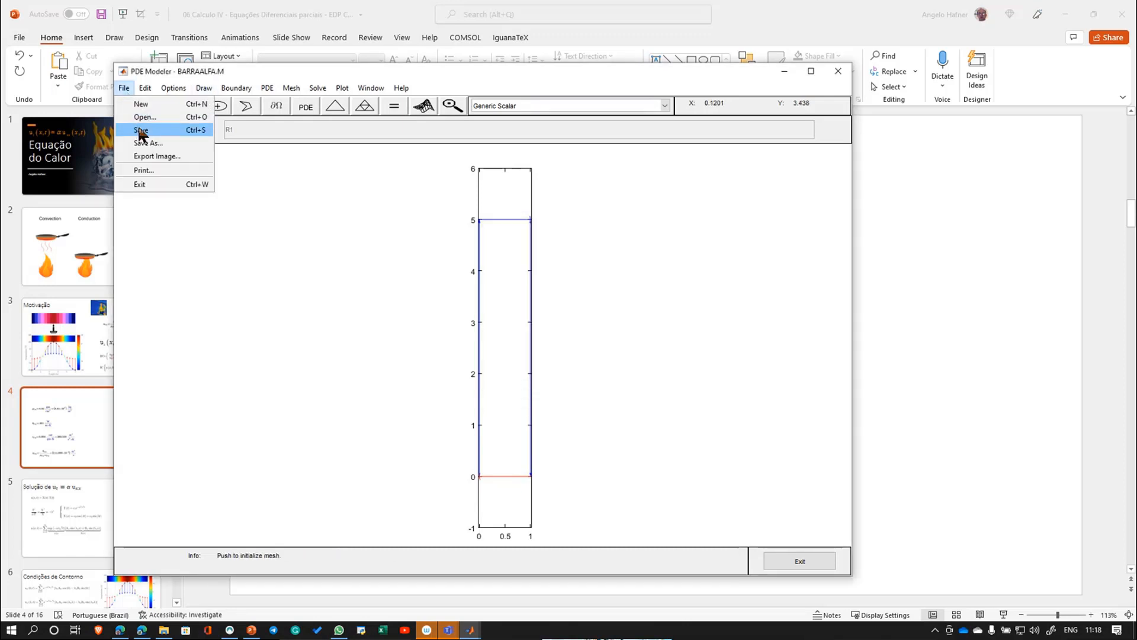
click(140, 130)
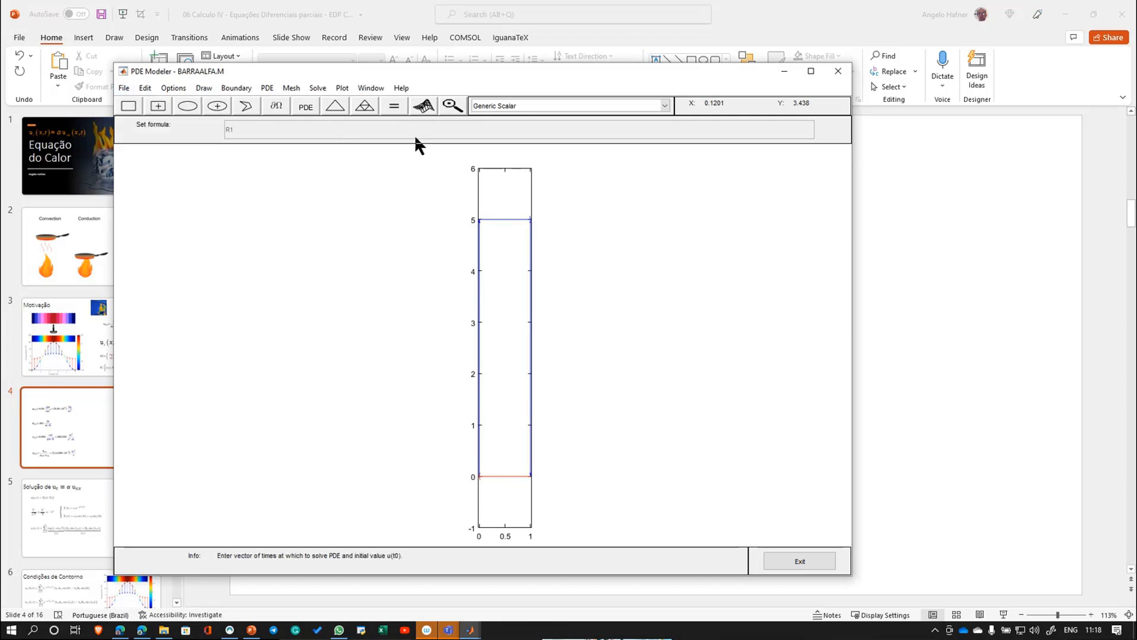
Enable animation at 6 fps with 0 repeats for the colour plot of u, plot it and return to the model.
click(424, 105)
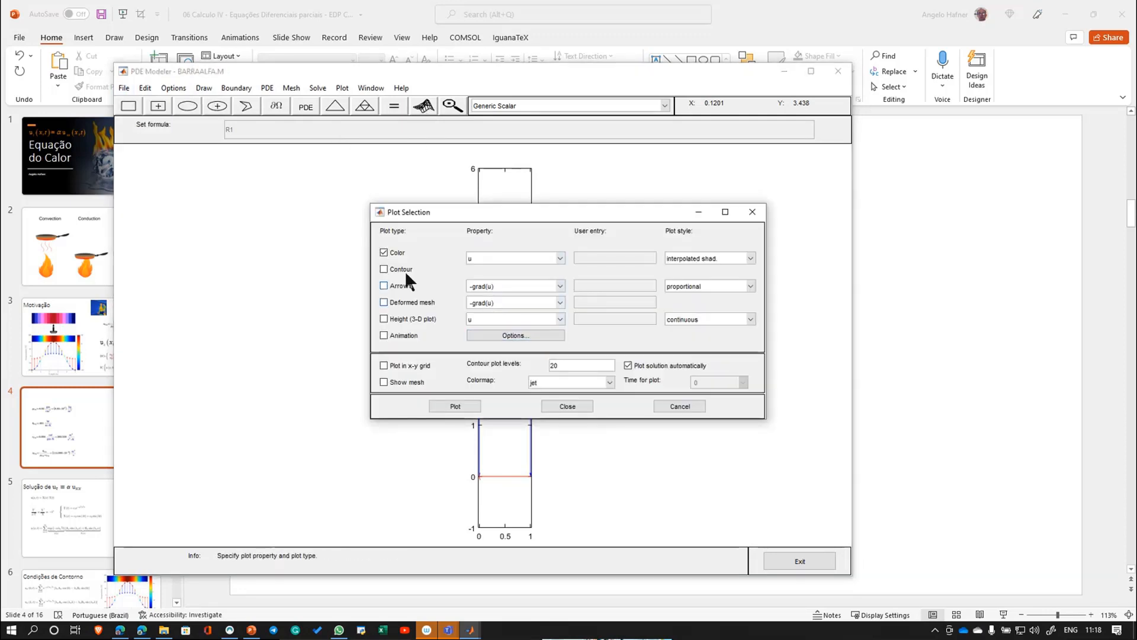
click(407, 336)
click(515, 335)
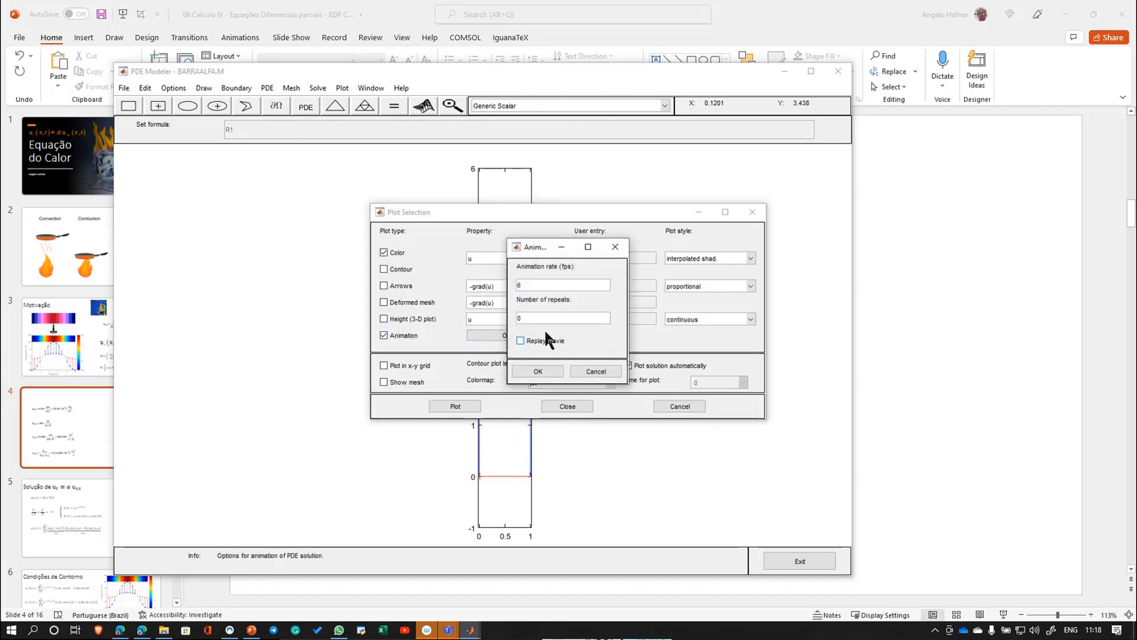
click(538, 371)
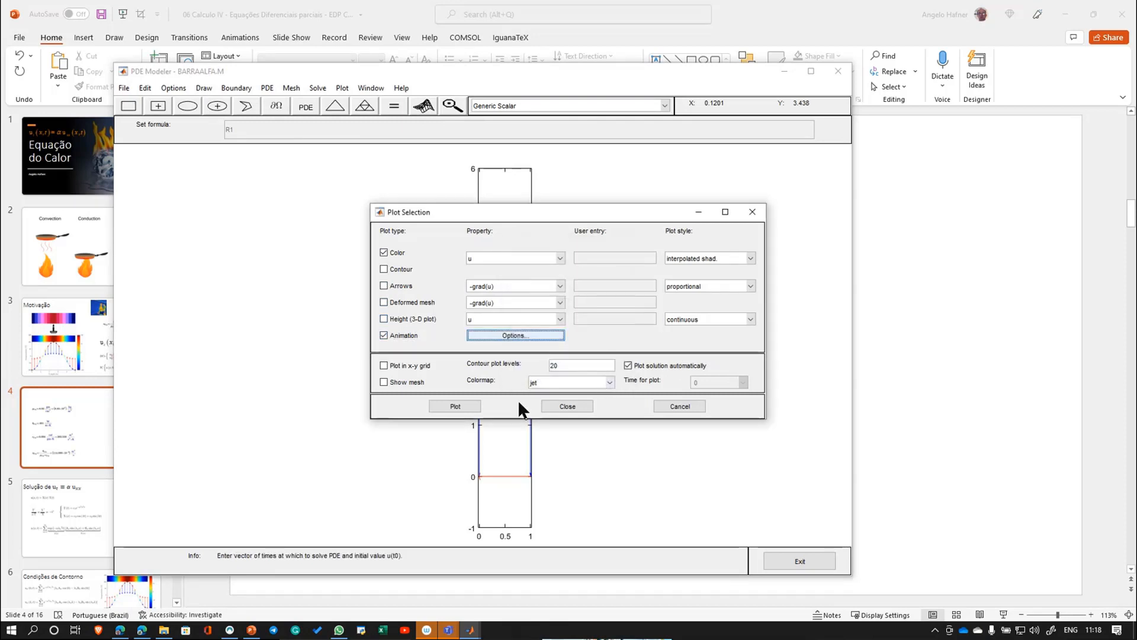
click(471, 407)
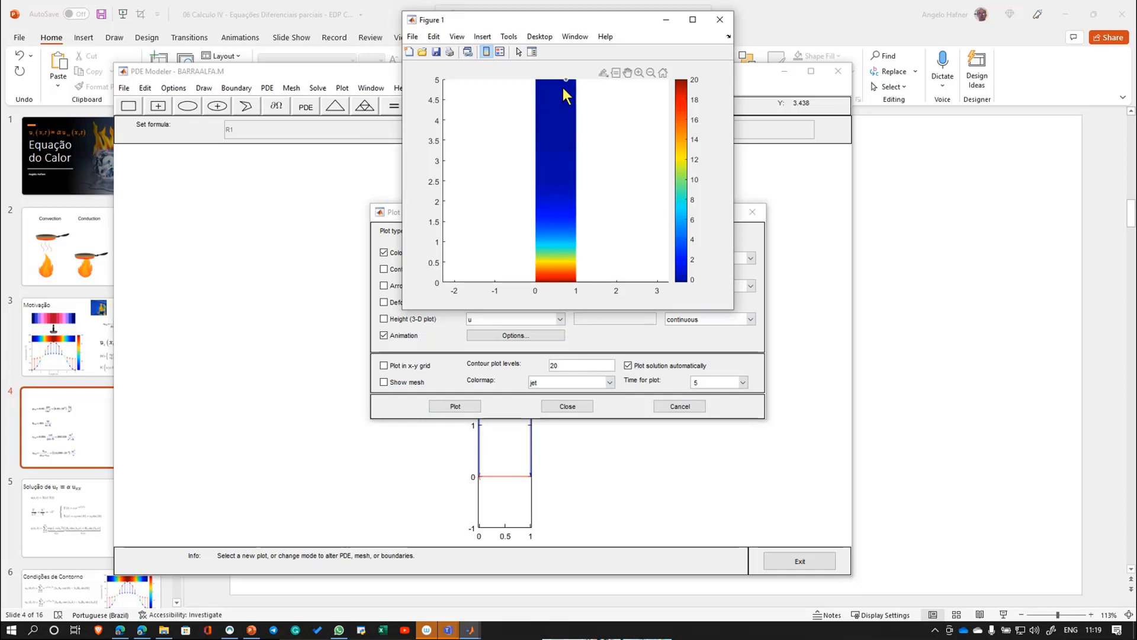
click(326, 409)
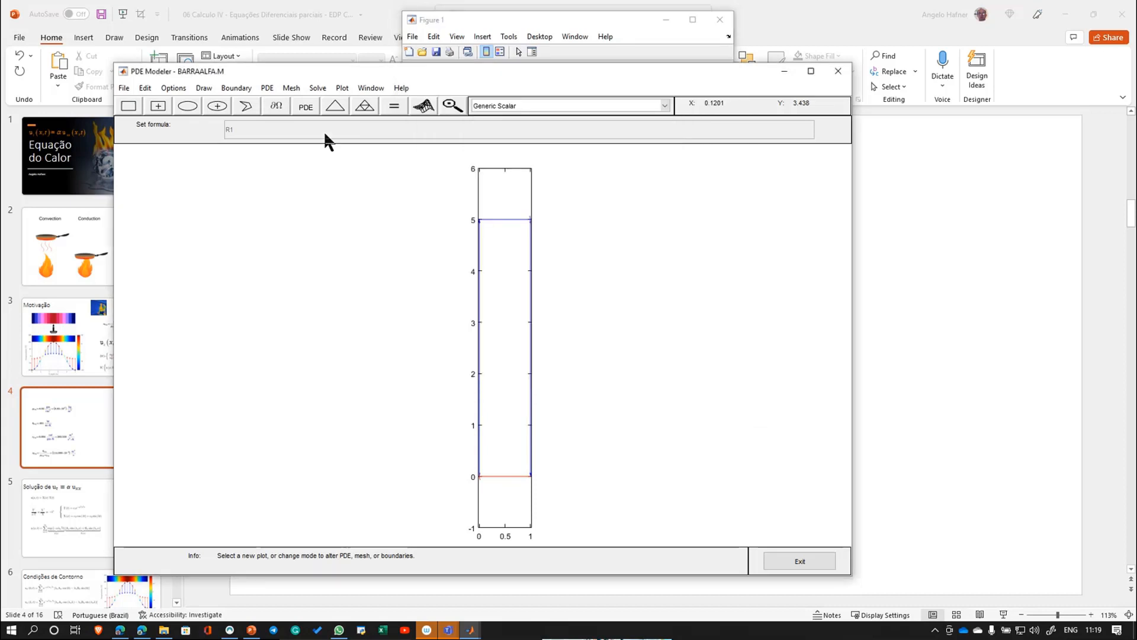
Look up the alfa coefficient in the MATLAB live script and examine how the exponential time term T uses it.
click(307, 105)
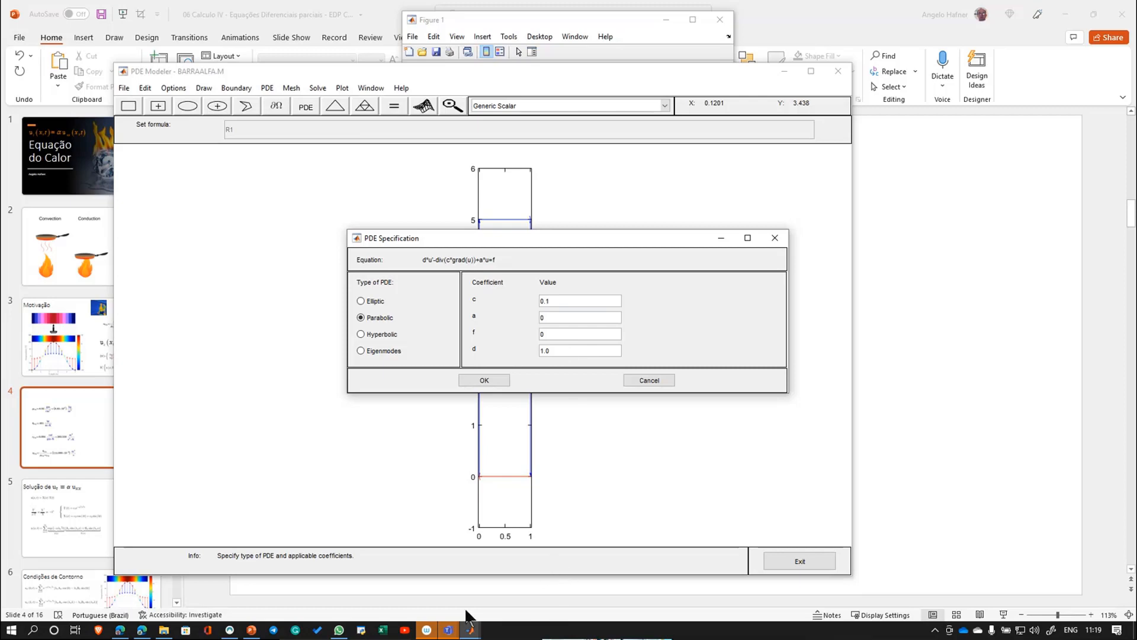
click(471, 630)
click(261, 575)
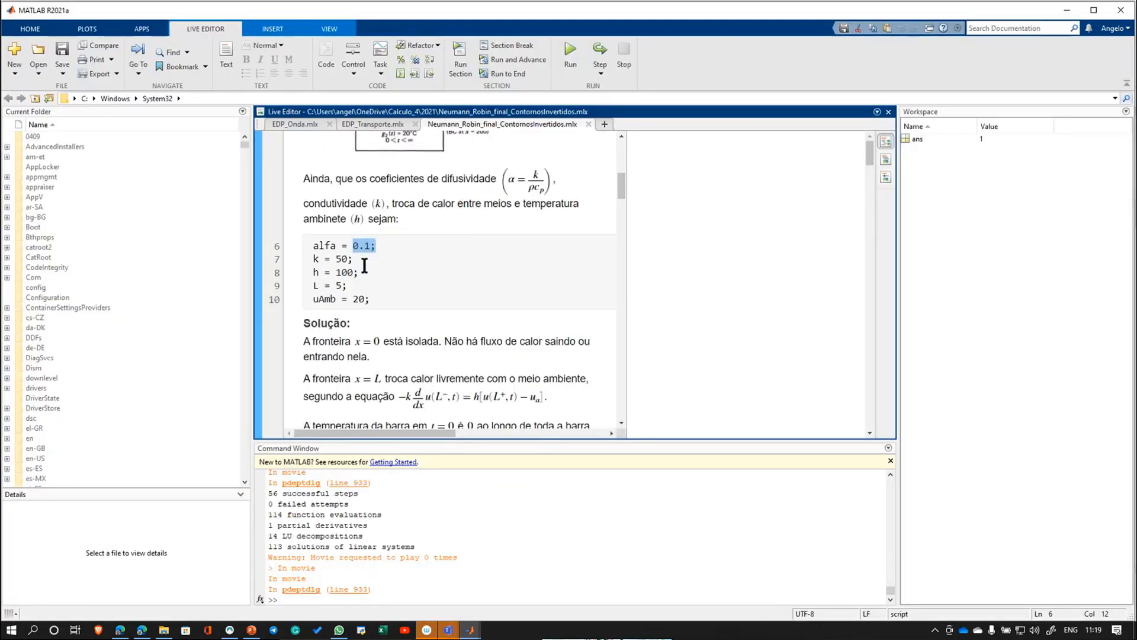
scroll(364, 265, up, 1)
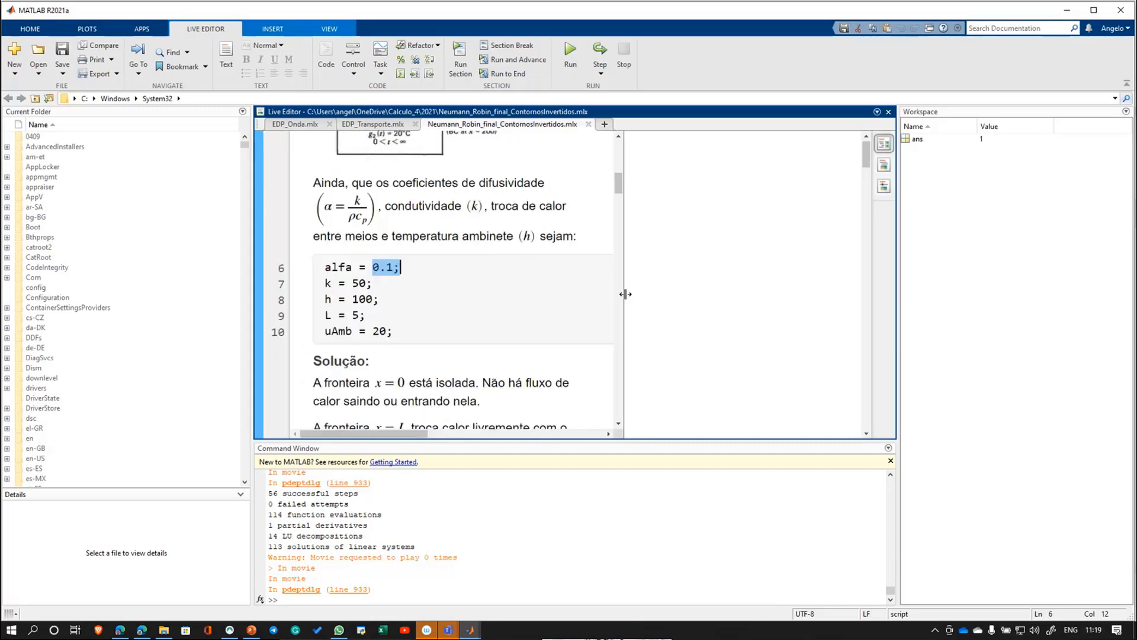
drag(622, 292, 723, 293)
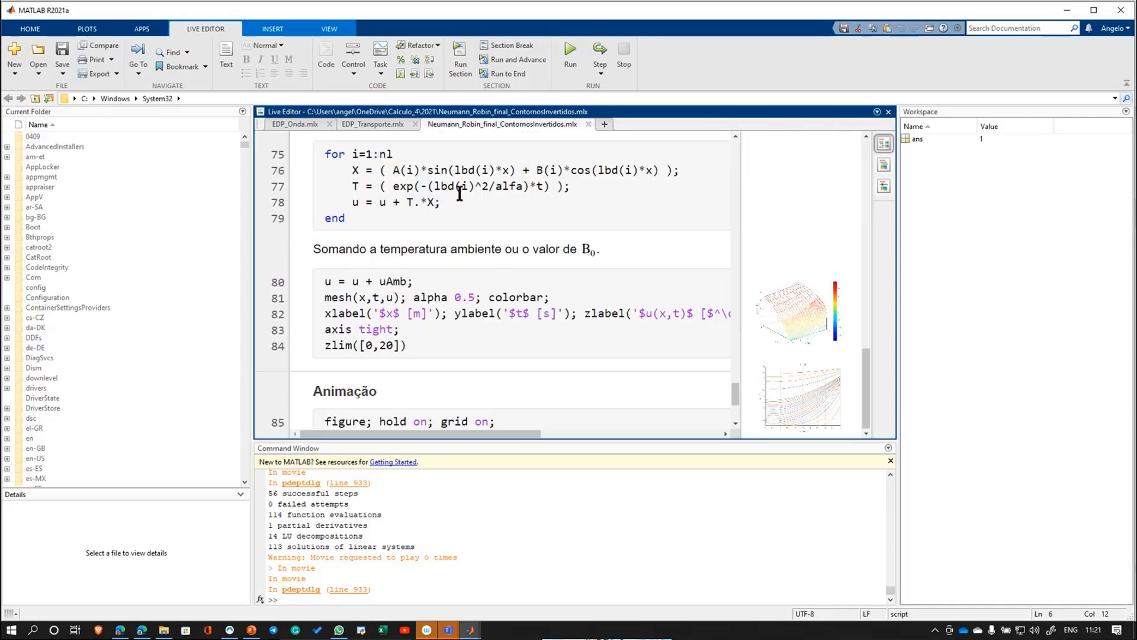
click(512, 185)
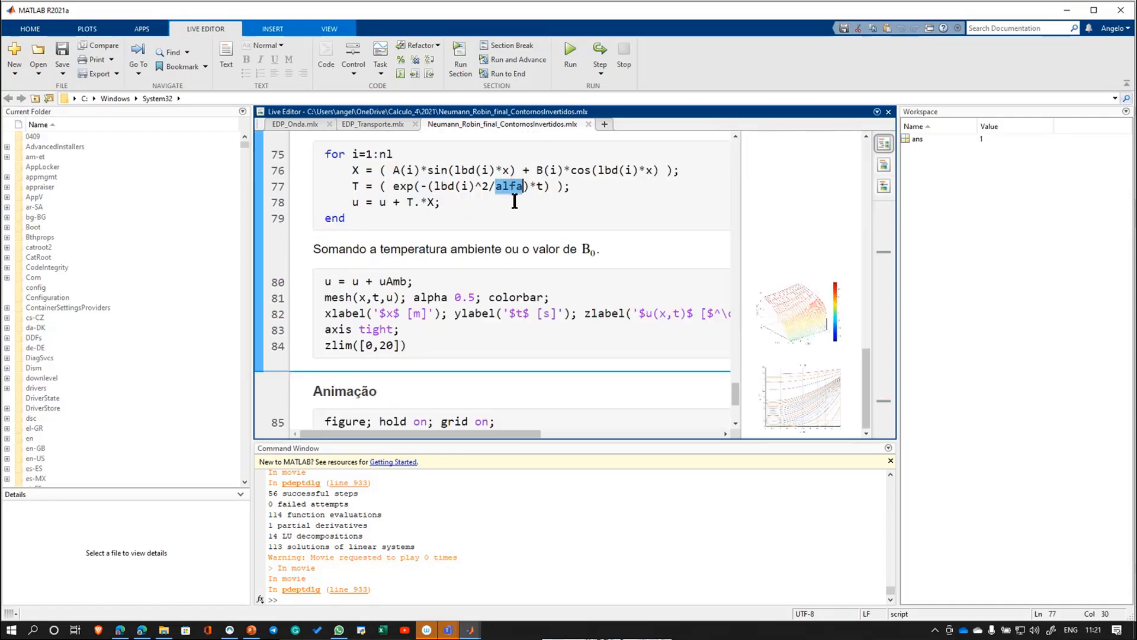
click(1068, 10)
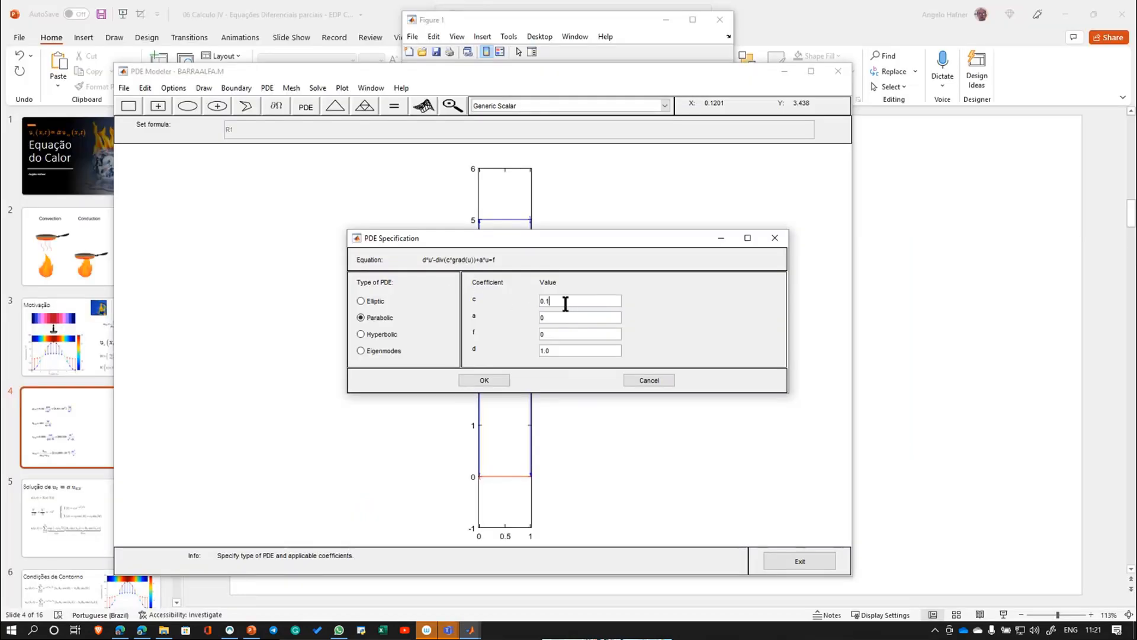
Set the parabolic PDE's c coefficient to 10.
drag(563, 301, 510, 293)
text(10)
click(497, 380)
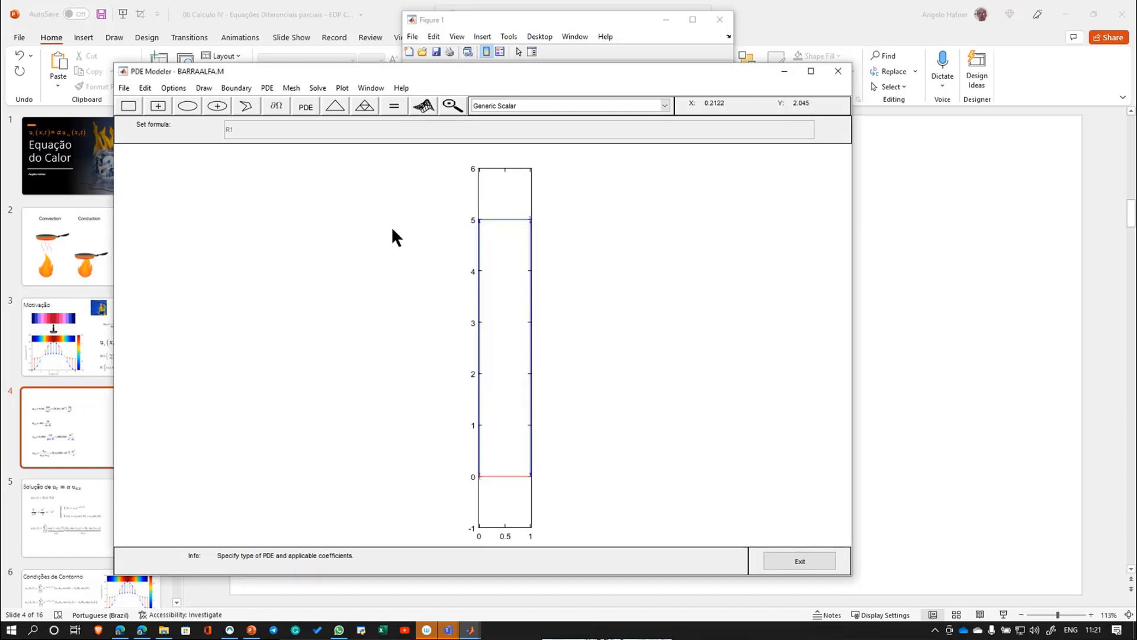
Solve and play the animated colour plot of u with the new coefficient, and close the figure.
click(429, 108)
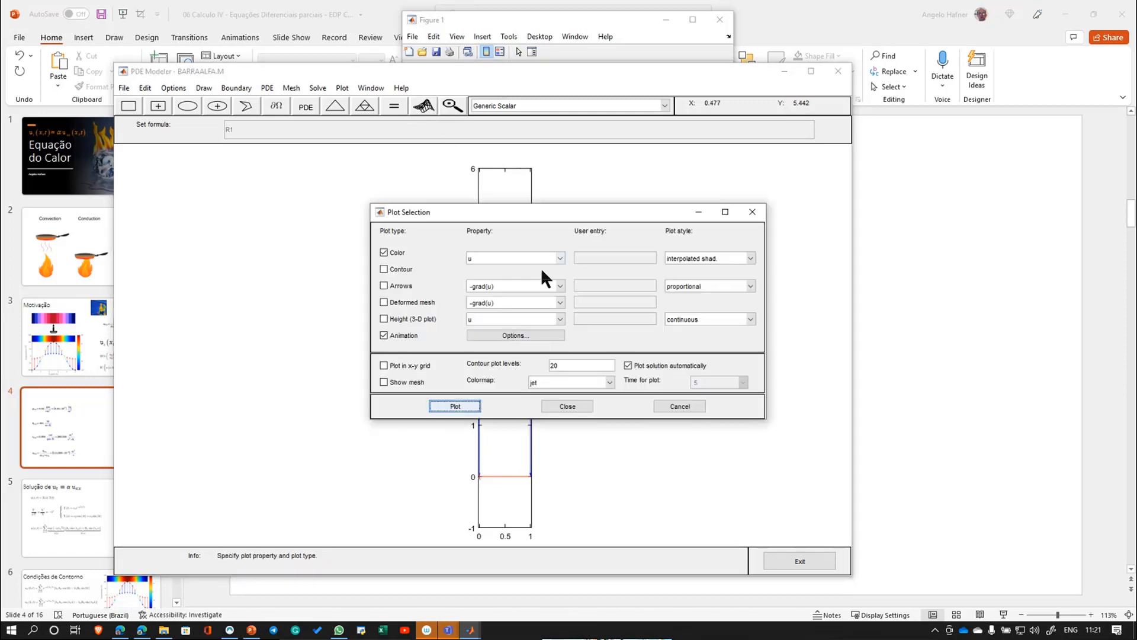
click(455, 407)
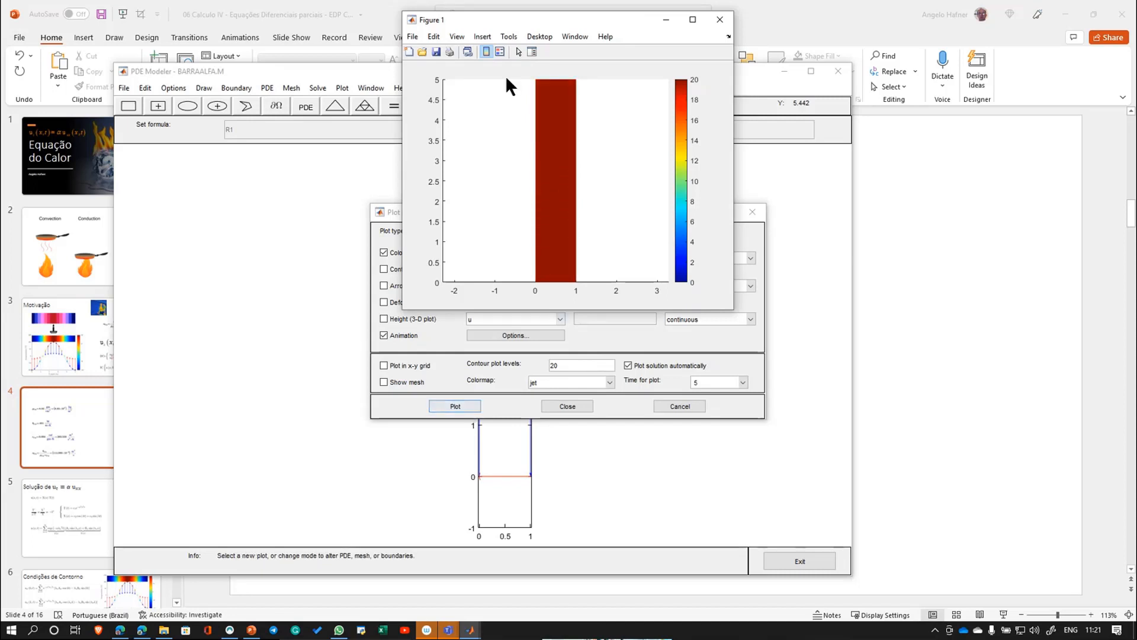
drag(604, 20, 262, 83)
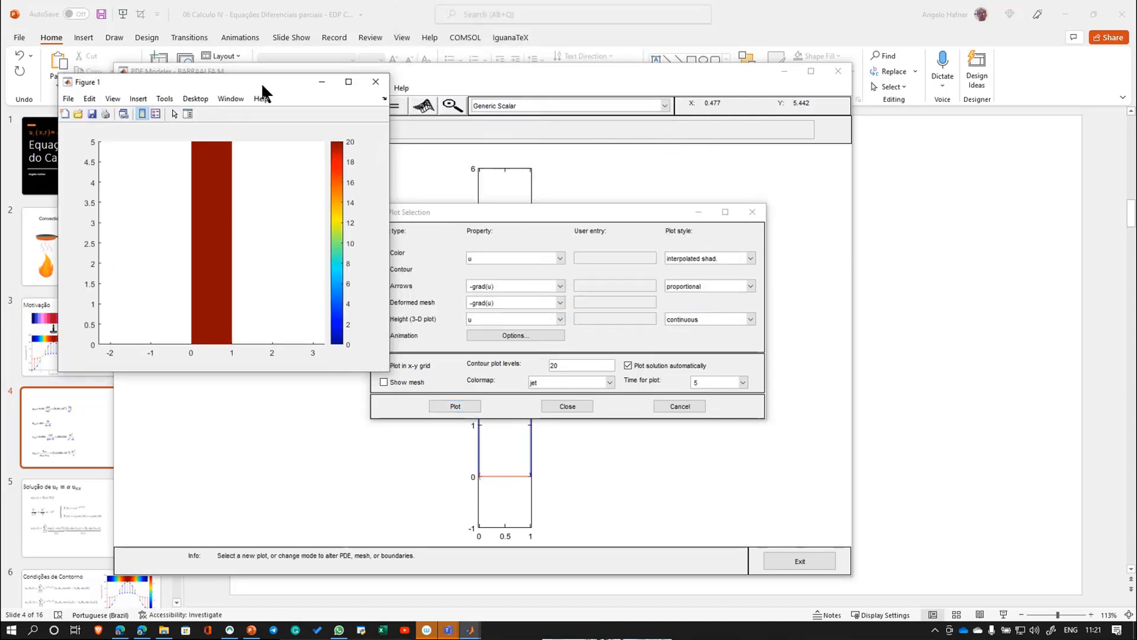
click(372, 84)
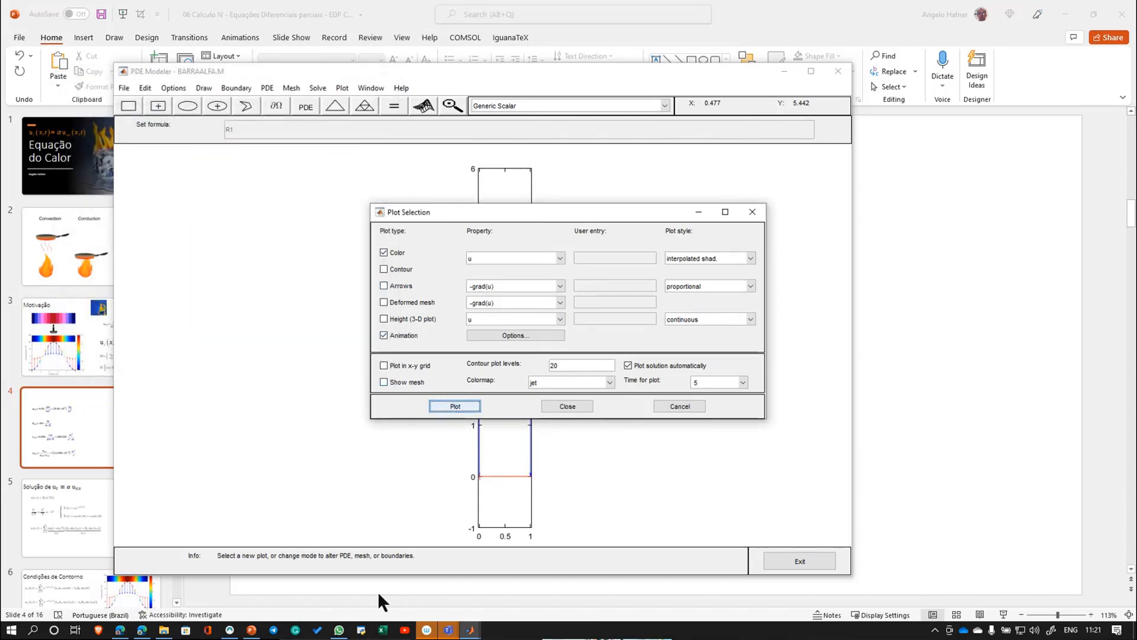
Switch to PowerPoint and check the time range of the reference temperature plots on slide 16, and return to the model.
click(251, 630)
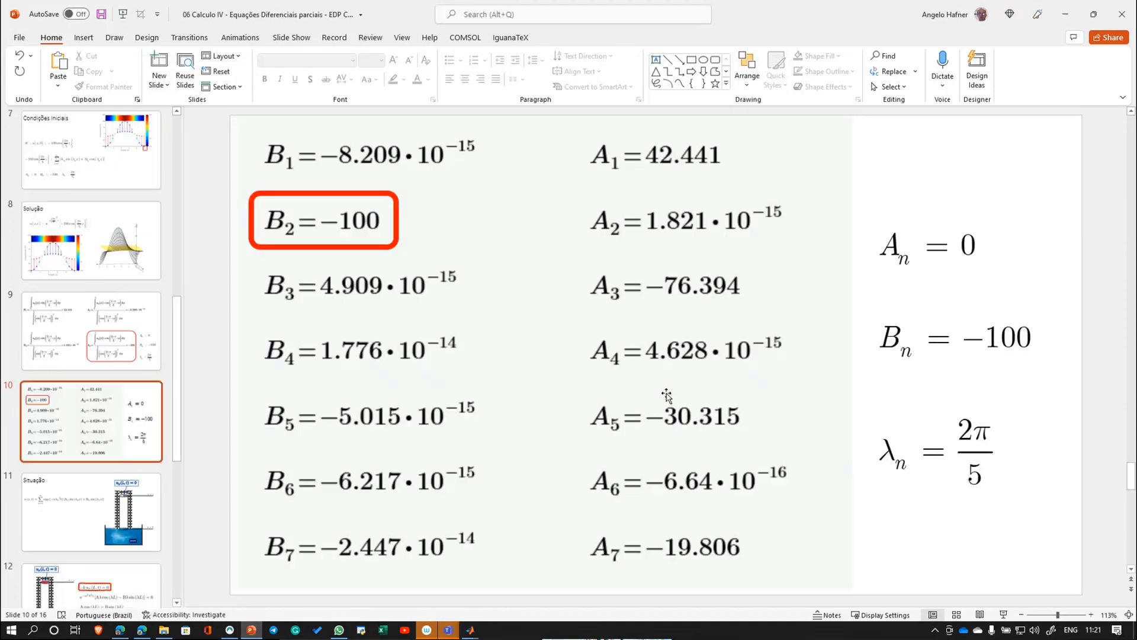
scroll(670, 391, down, 6)
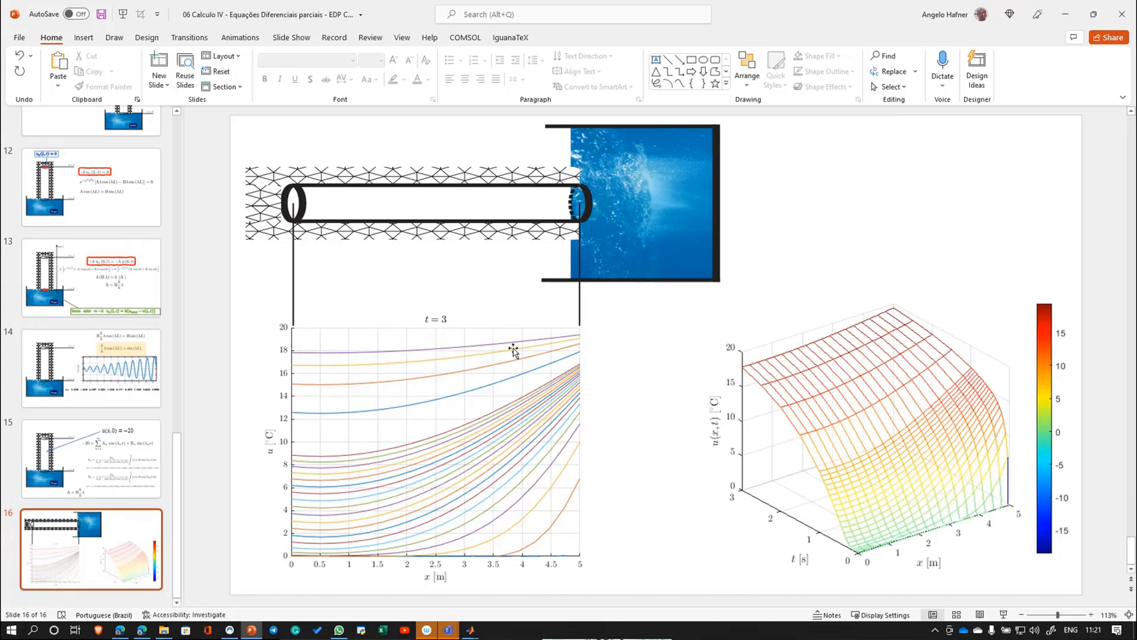
click(1060, 14)
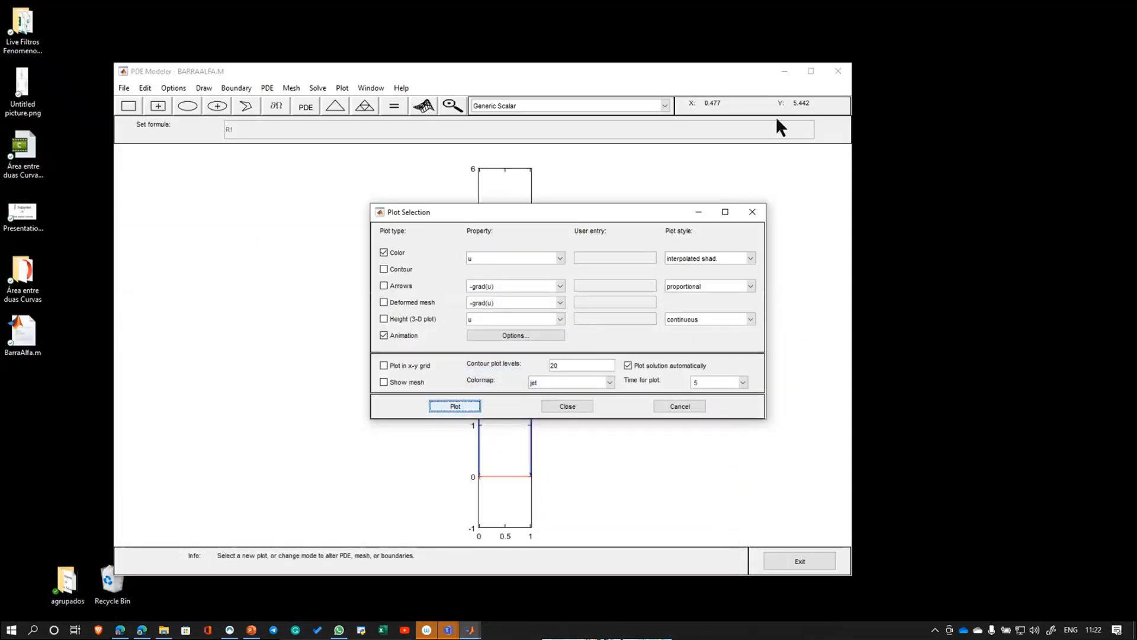
Set the solver's time vector to linspace(0,3,100) and save the BARRAALFA.M model.
click(761, 207)
click(316, 88)
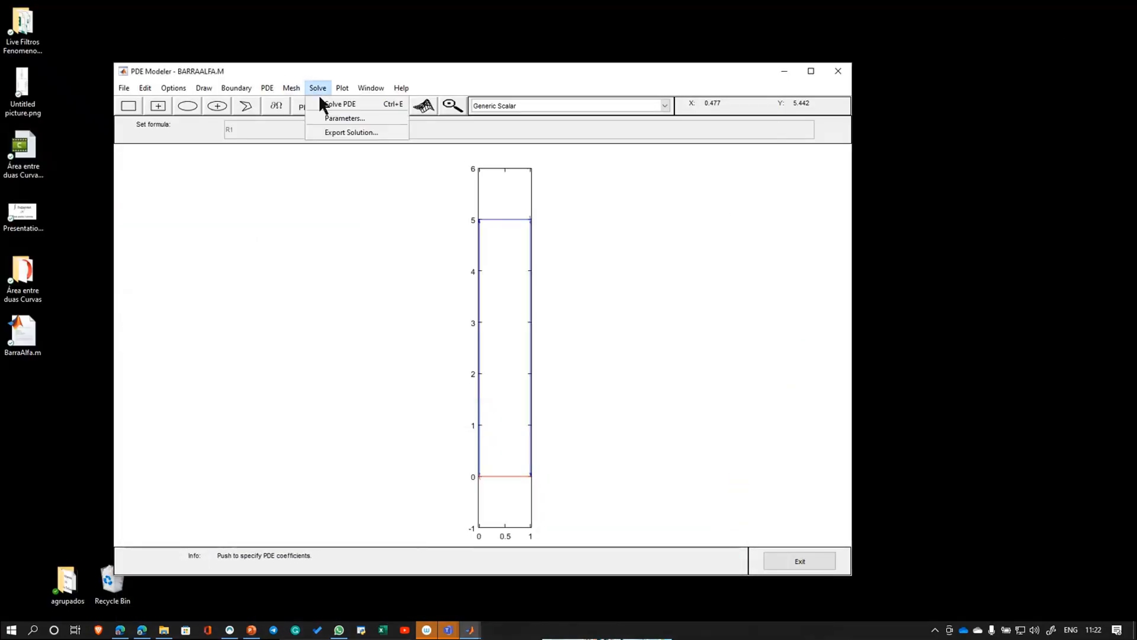
click(329, 116)
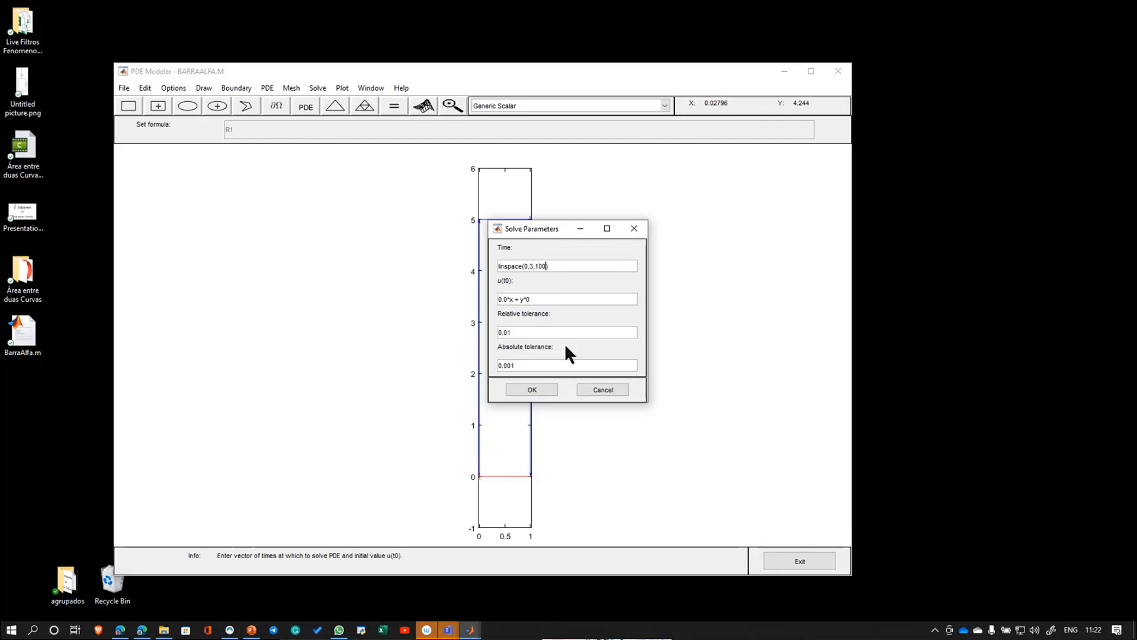
click(542, 389)
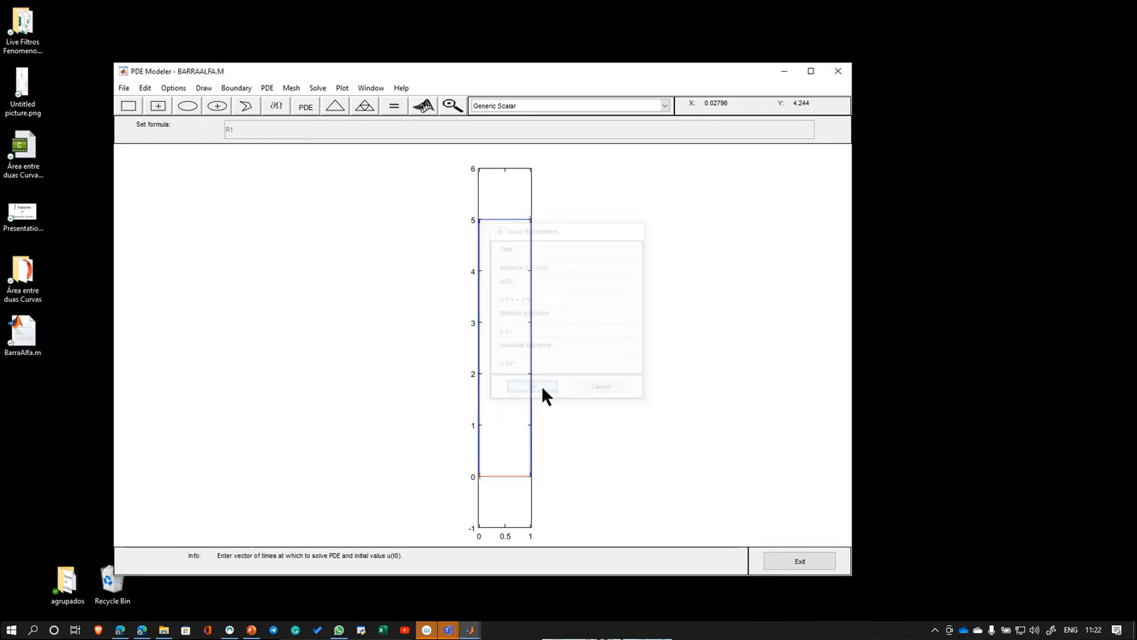
click(124, 88)
click(151, 131)
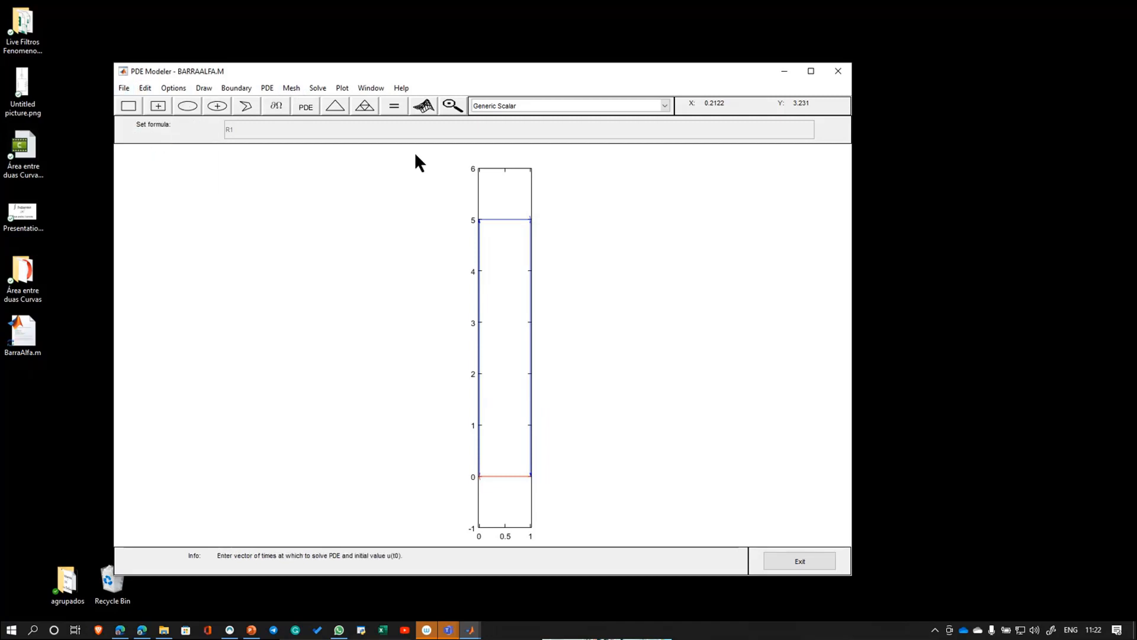
Plot the animated colour solution of u, and plot it again with proportional -grad(u) arrows added.
click(424, 106)
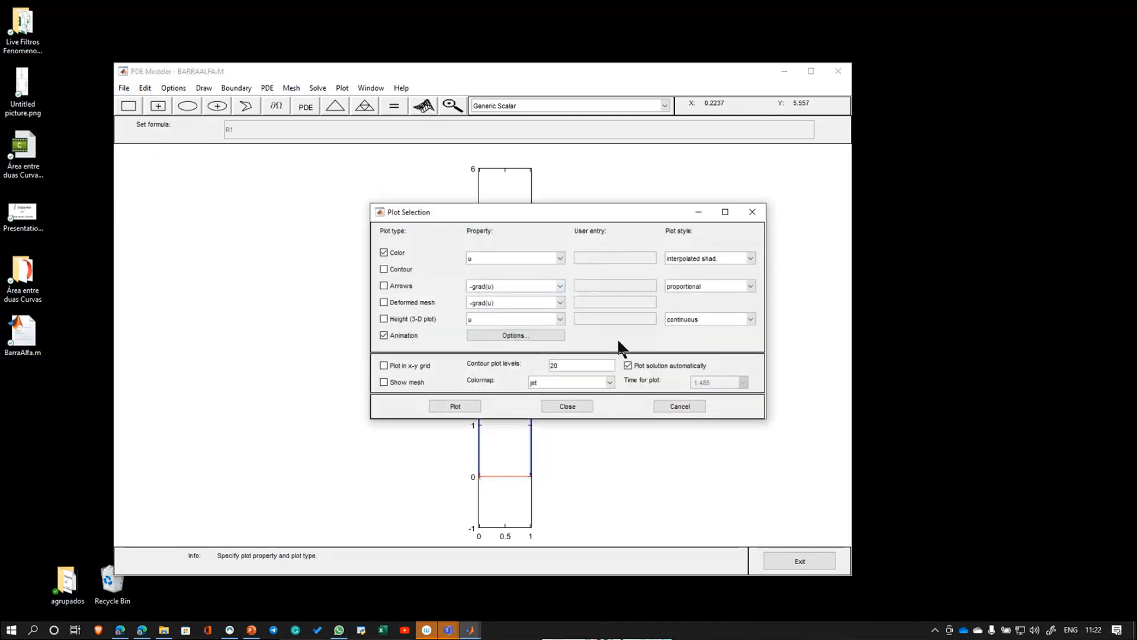
click(465, 408)
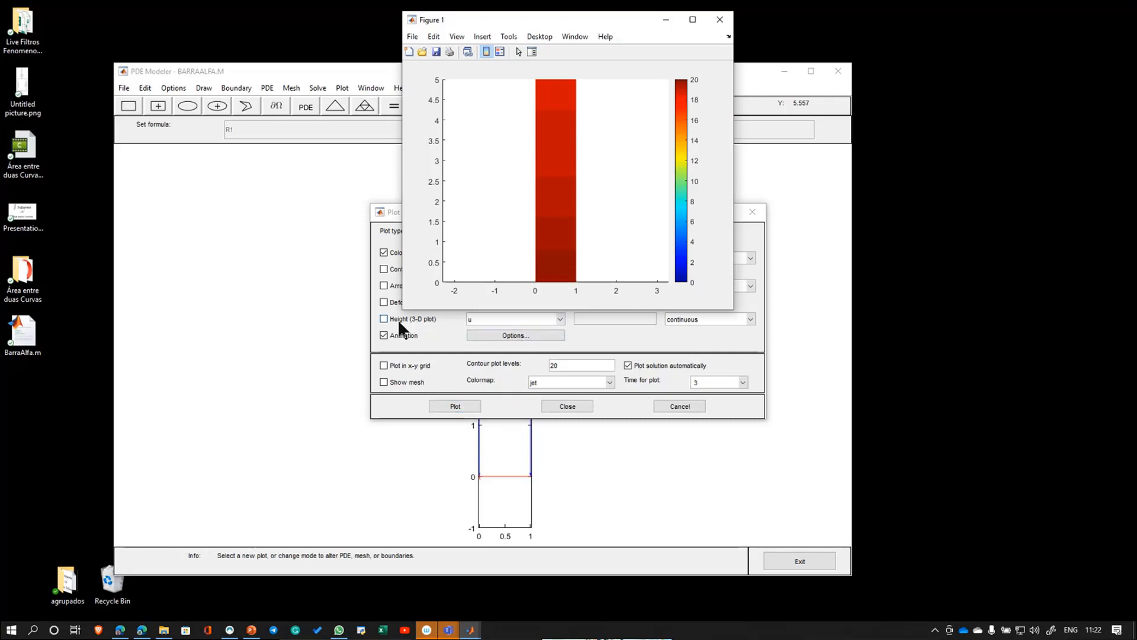
click(388, 302)
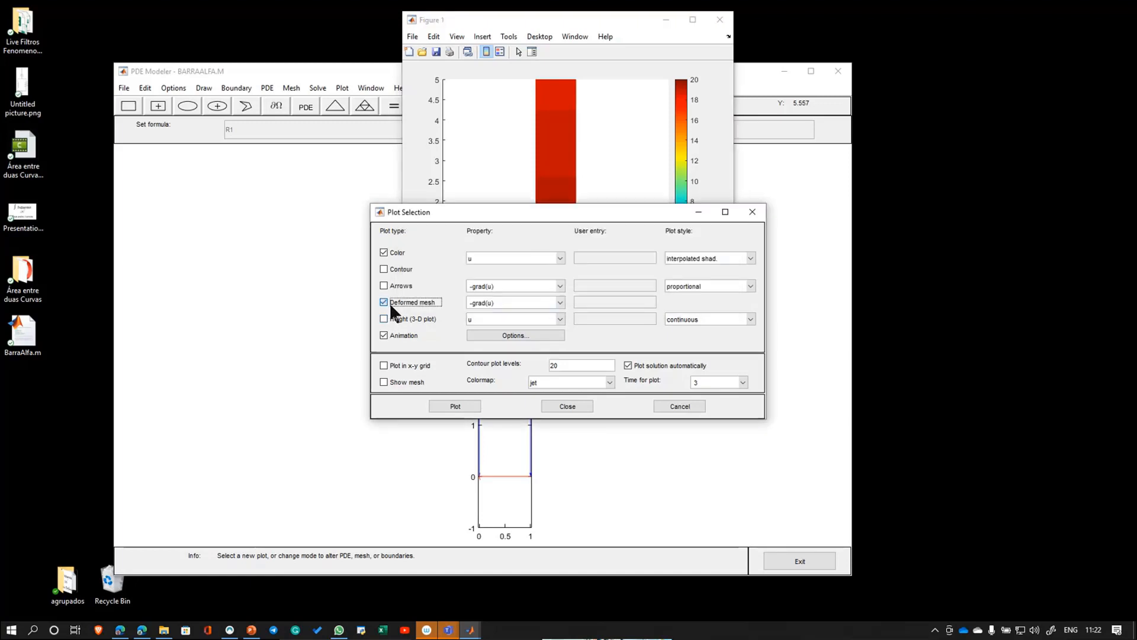
click(396, 302)
click(396, 283)
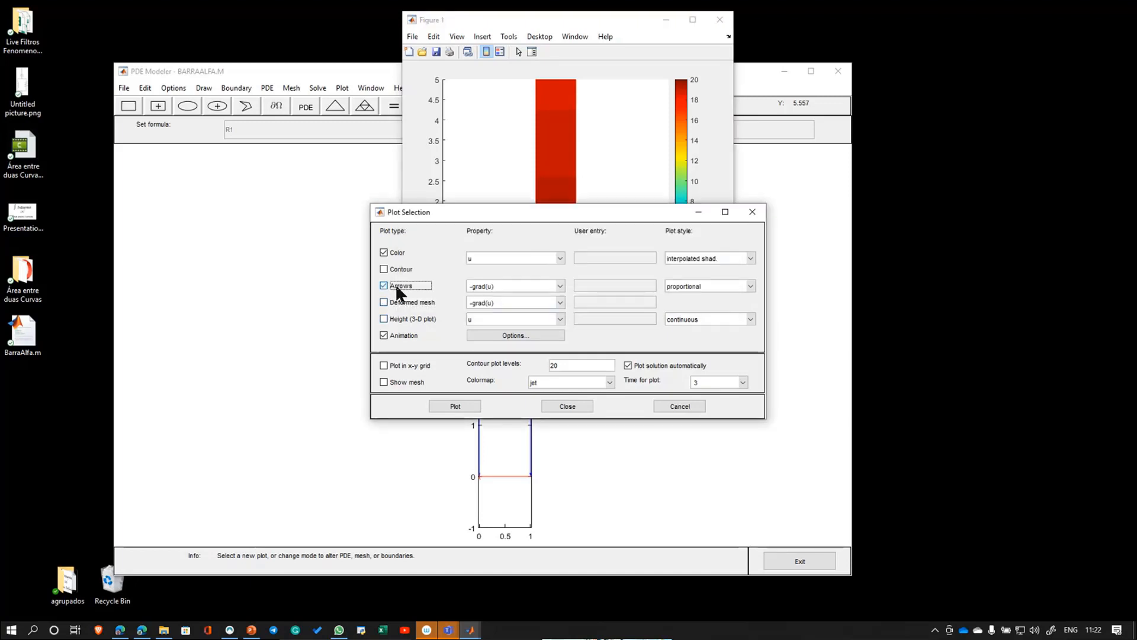
click(462, 406)
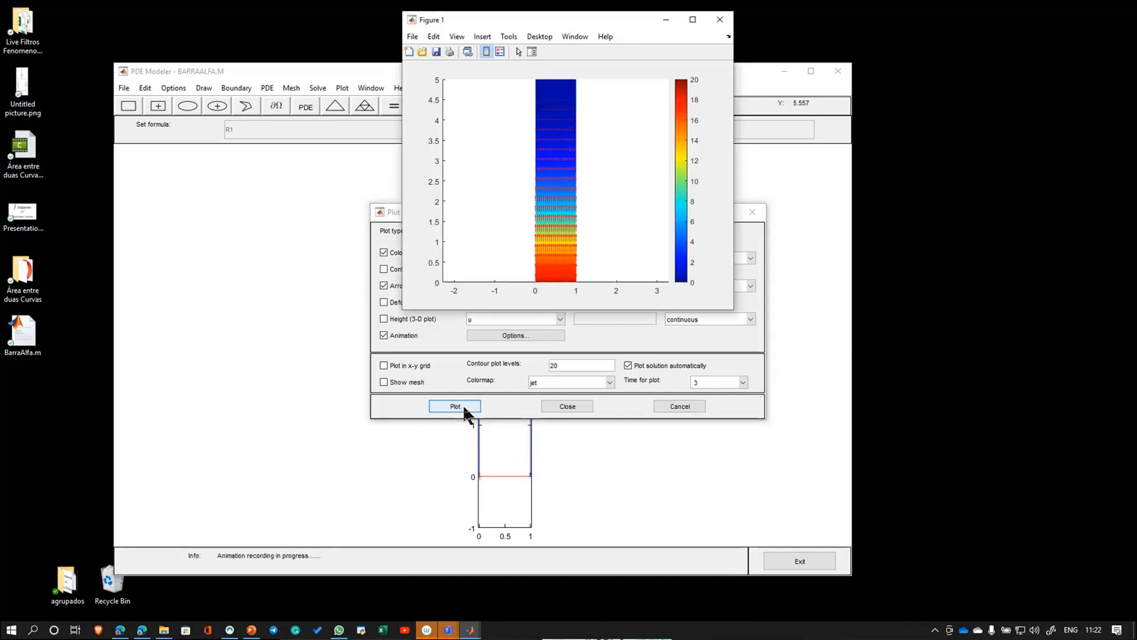
View the arrow animation enlarged, replot it with the cool colormap, and switch back to slide 16 in PowerPoint.
click(693, 20)
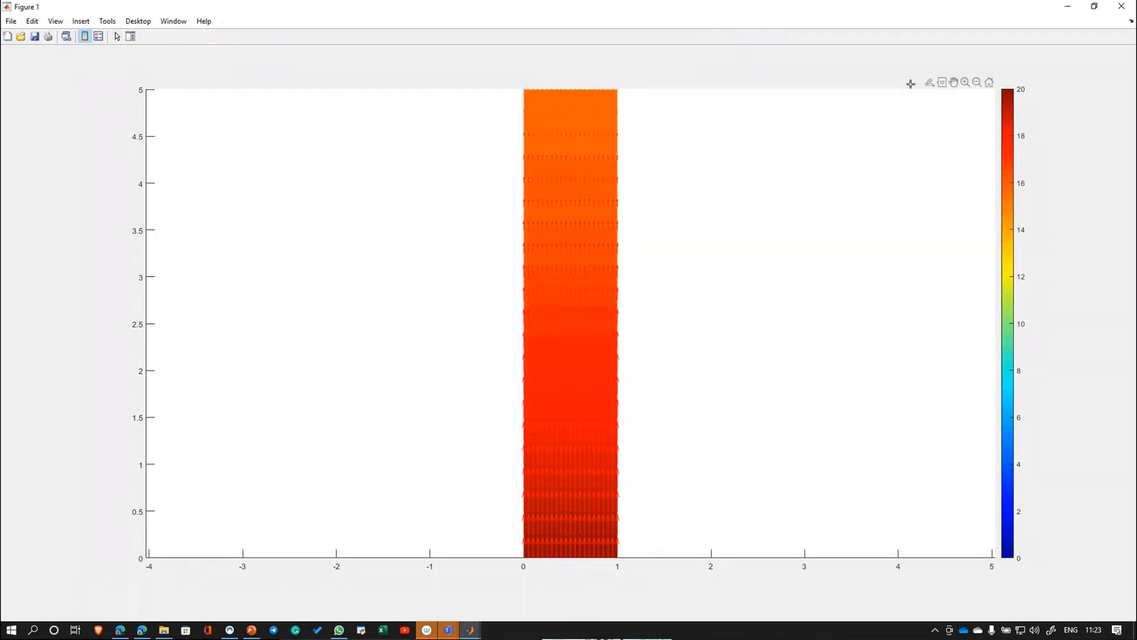
click(1121, 7)
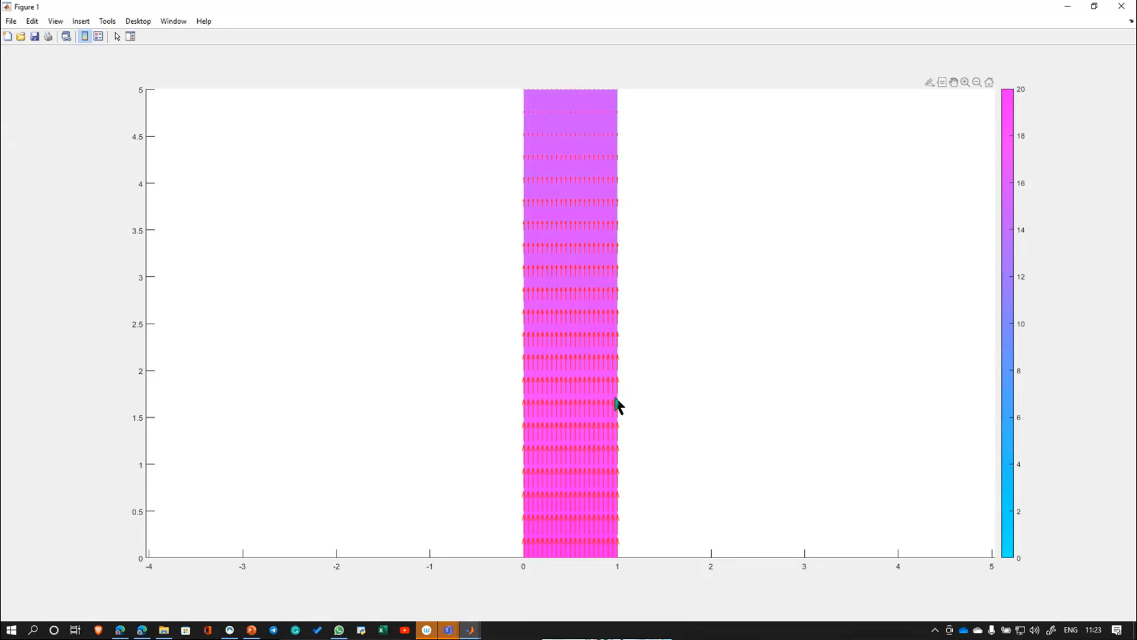
click(1068, 6)
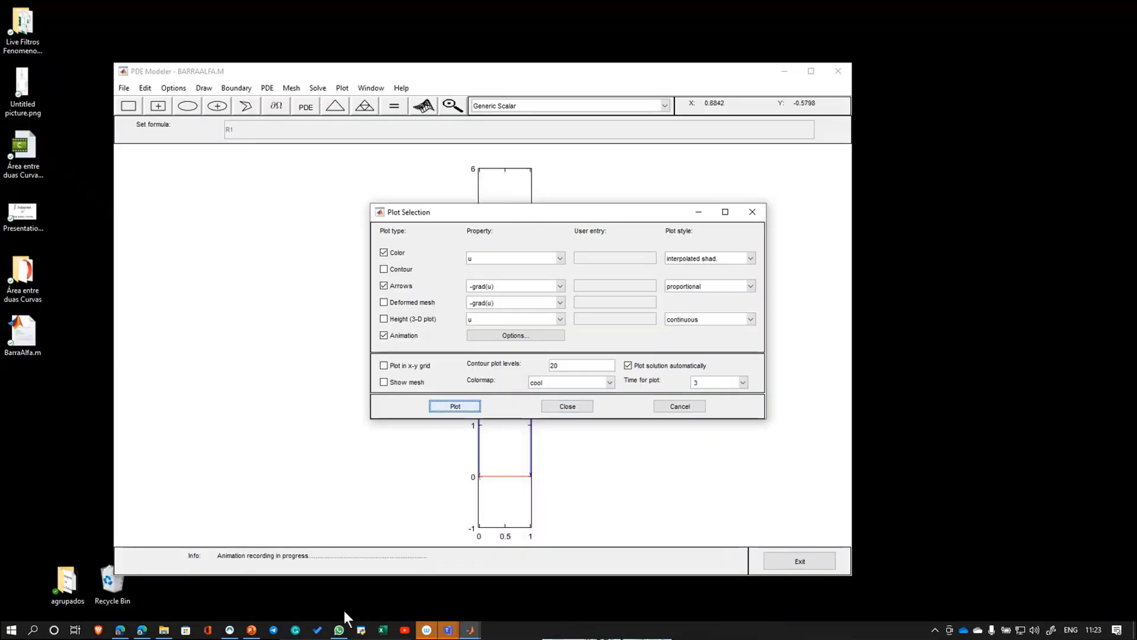
click(261, 631)
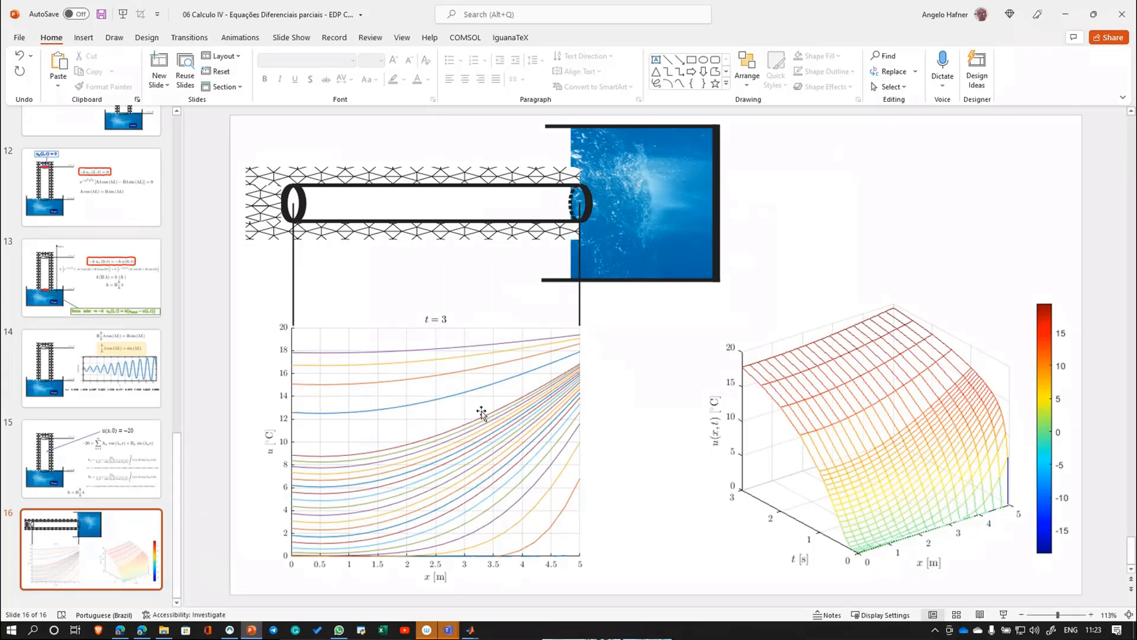